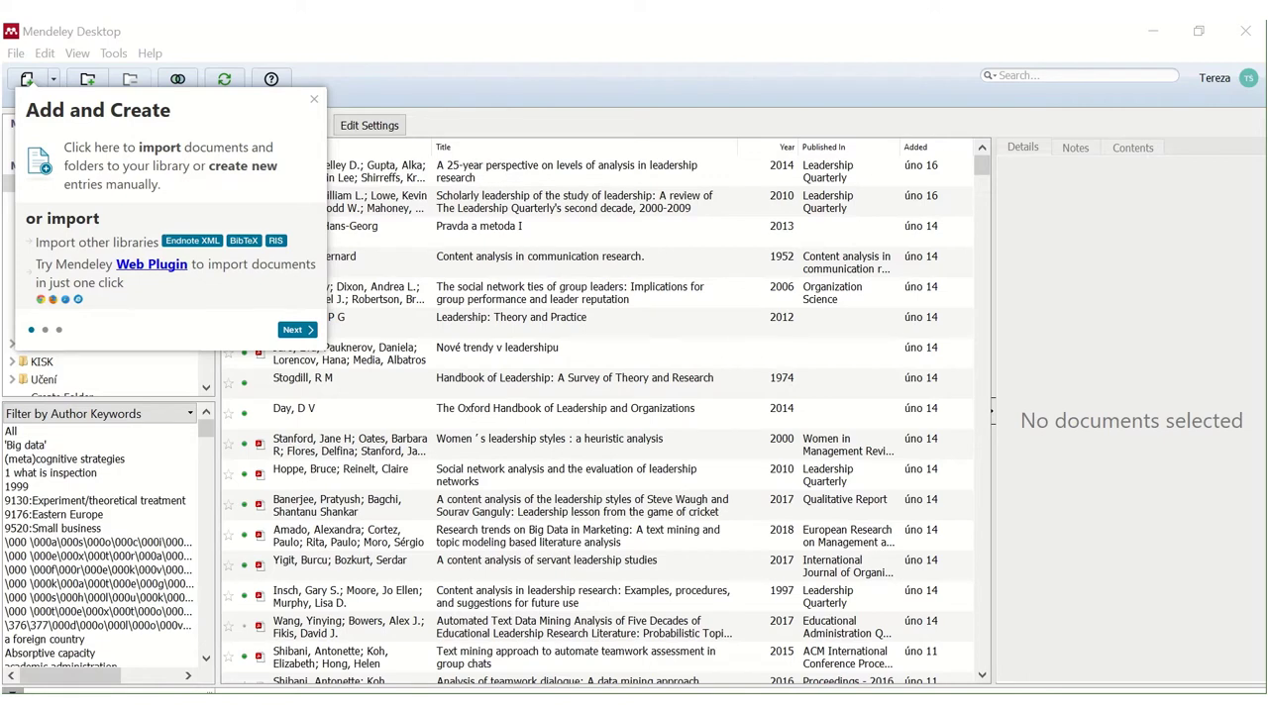
Go through the introductory tips, starting with Add and Create, until the library list is unobstructed.
{"action": "left_click", "coordinate": [297, 333]}
{"action": "left_click", "coordinate": [448, 457]}
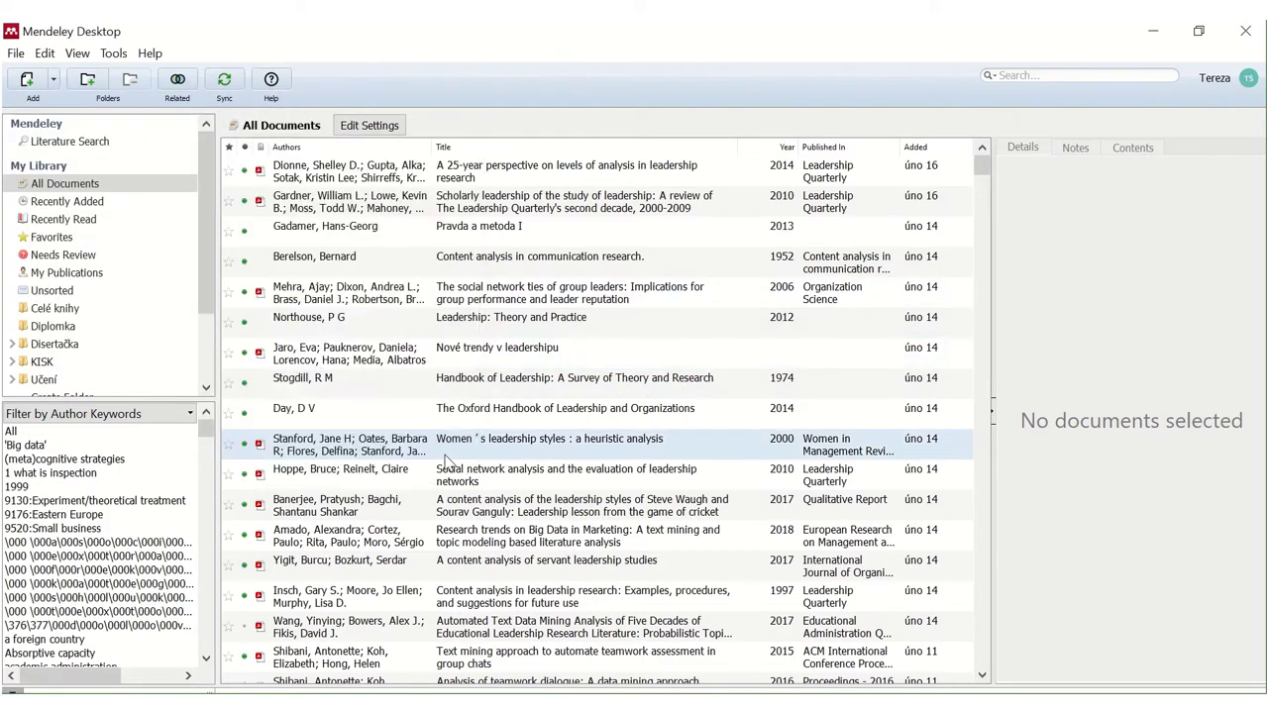
{"action": "left_click", "coordinate": [418, 335]}
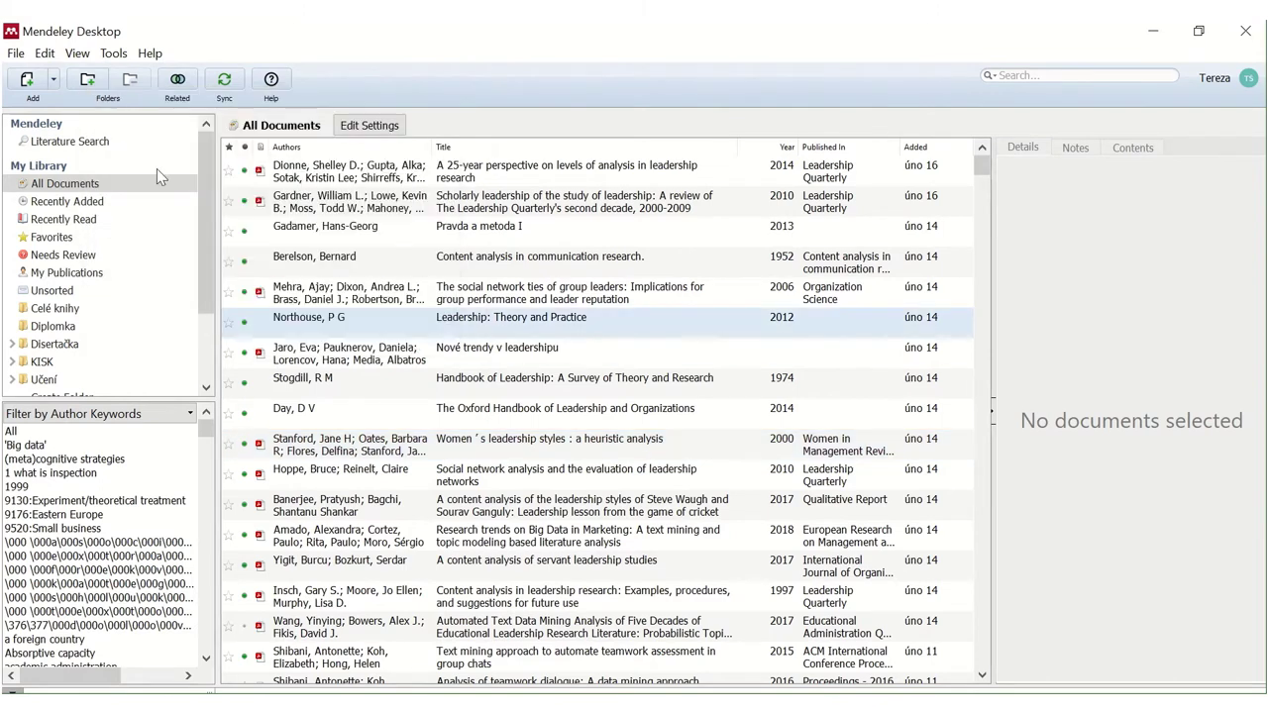
Start a manual document entry, choose the Book type, and examine the fields offered for it.
{"action": "left_click", "coordinate": [54, 84]}
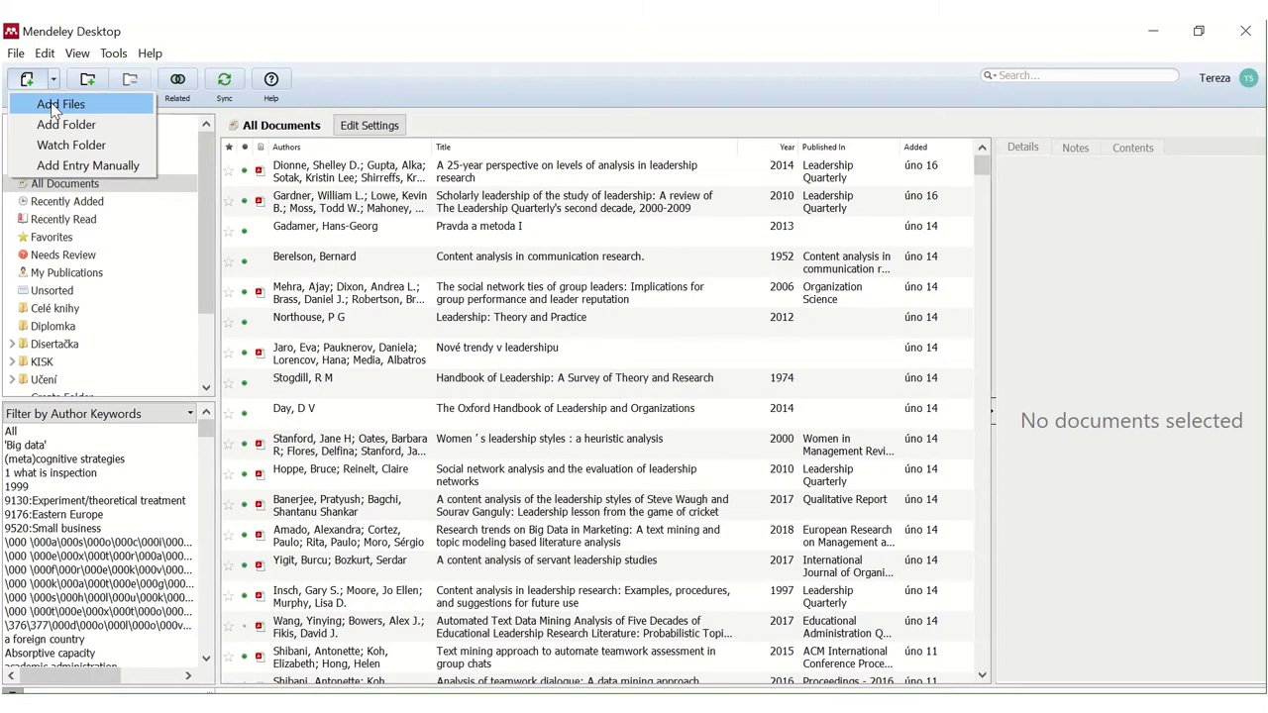
{"action": "left_click", "coordinate": [80, 166]}
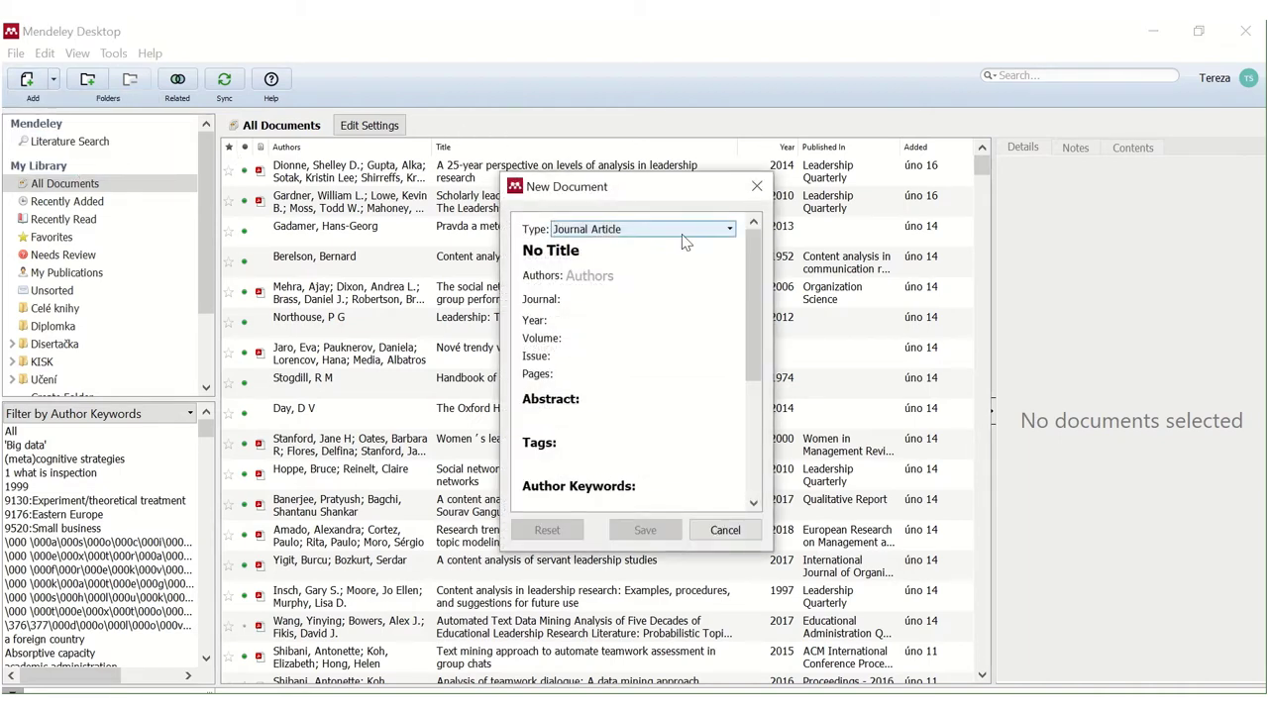
{"action": "left_click", "coordinate": [682, 242]}
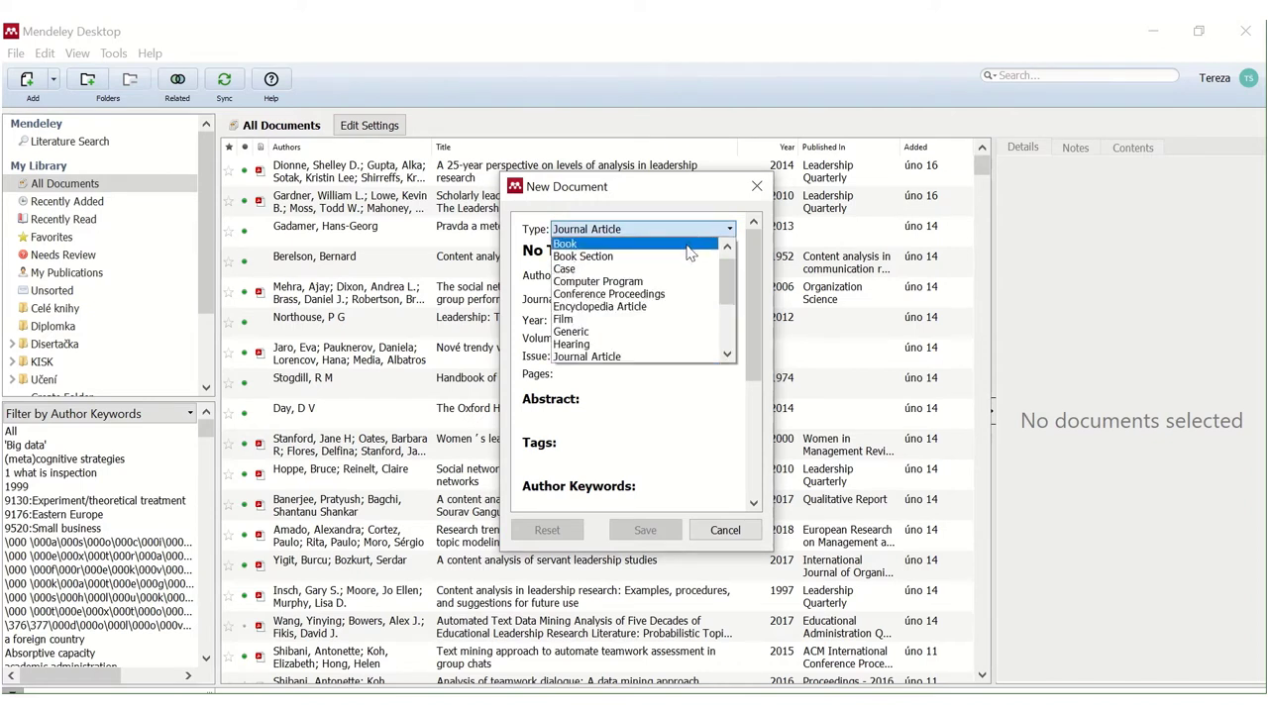
{"action": "left_click", "coordinate": [688, 245]}
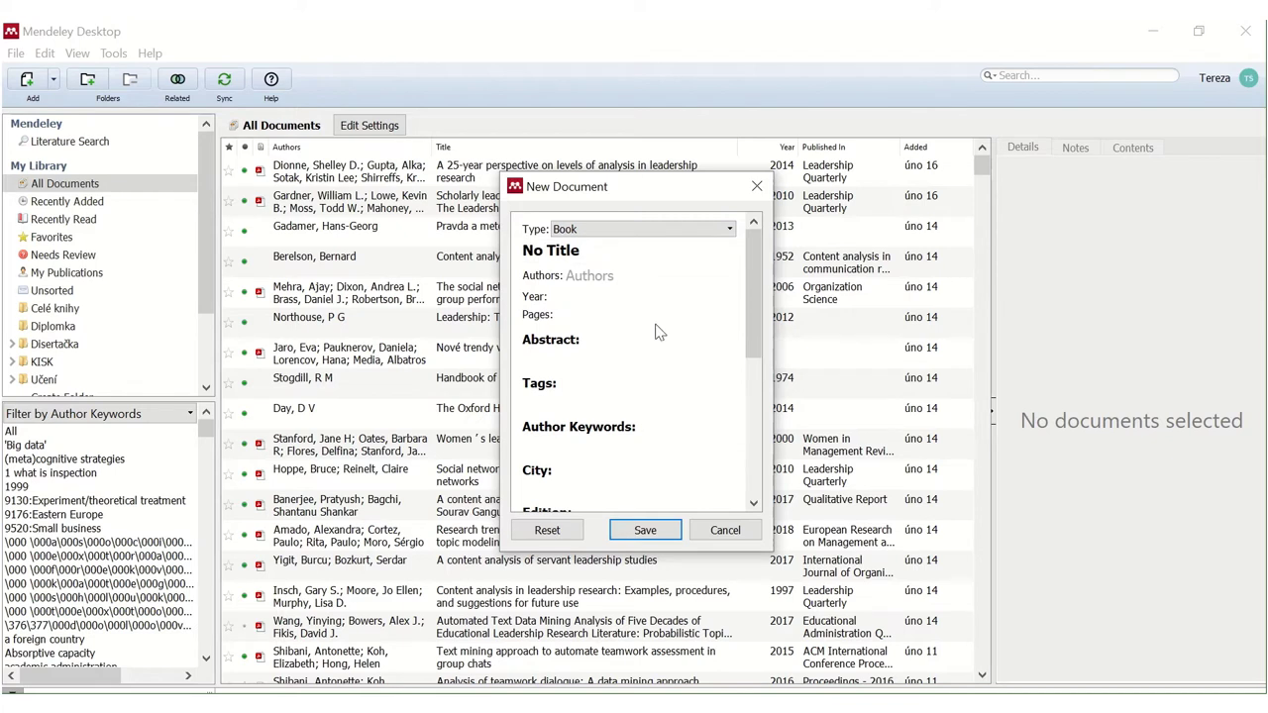
{"action": "scroll", "coordinate": [657, 331], "scroll_direction": "down", "scroll_amount": 2}
{"action": "scroll", "coordinate": [657, 331], "scroll_direction": "down", "scroll_amount": 5}
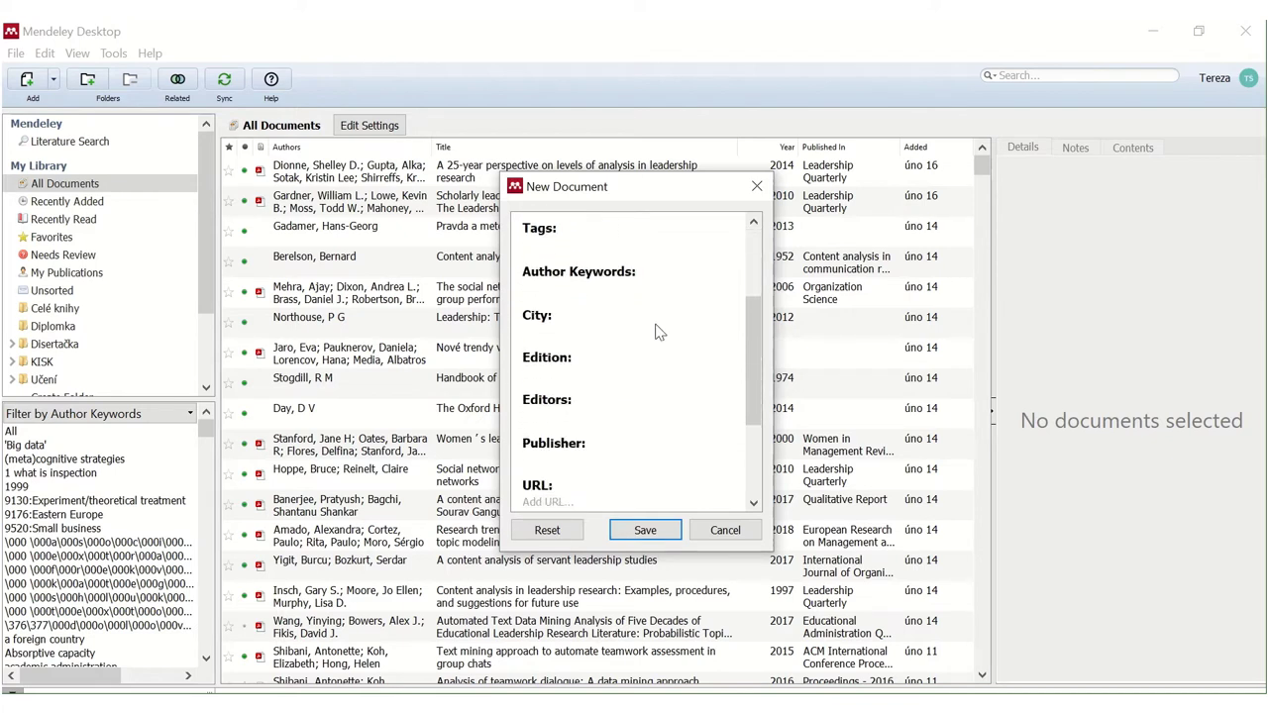
{"action": "scroll", "coordinate": [659, 332], "scroll_direction": "down", "scroll_amount": 1}
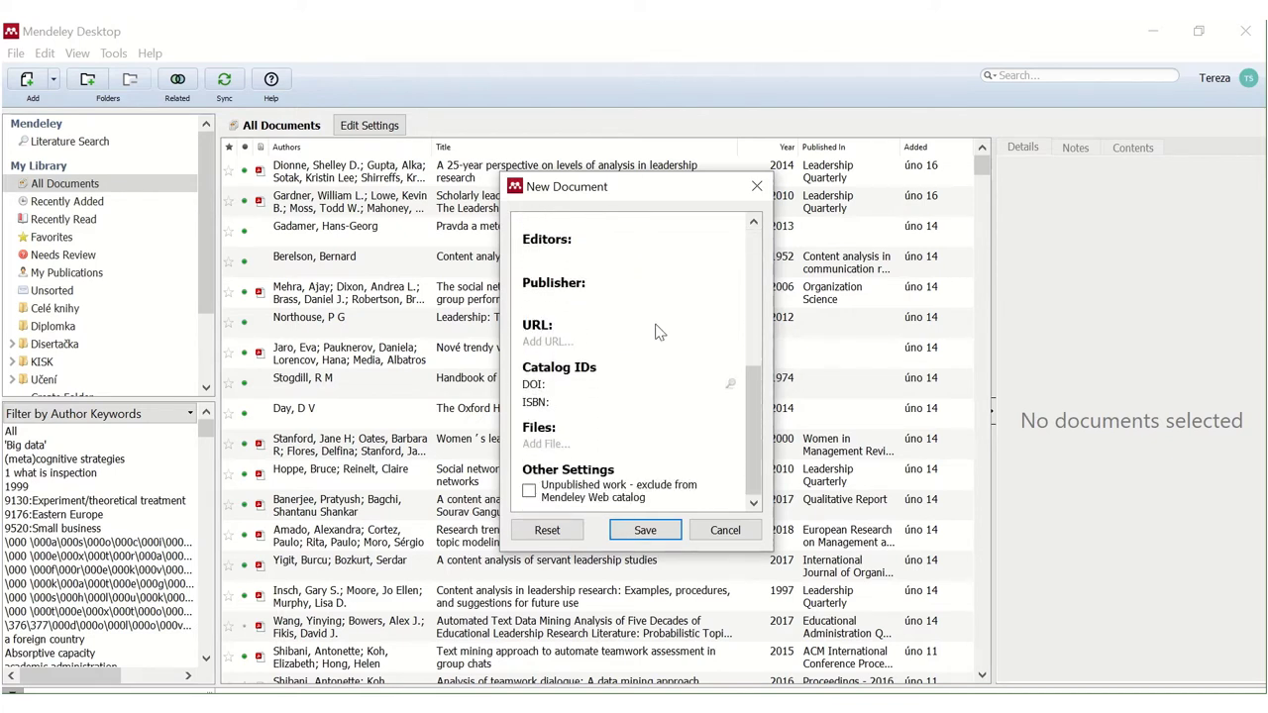
{"action": "scroll", "coordinate": [659, 332], "scroll_direction": "up", "scroll_amount": 8}
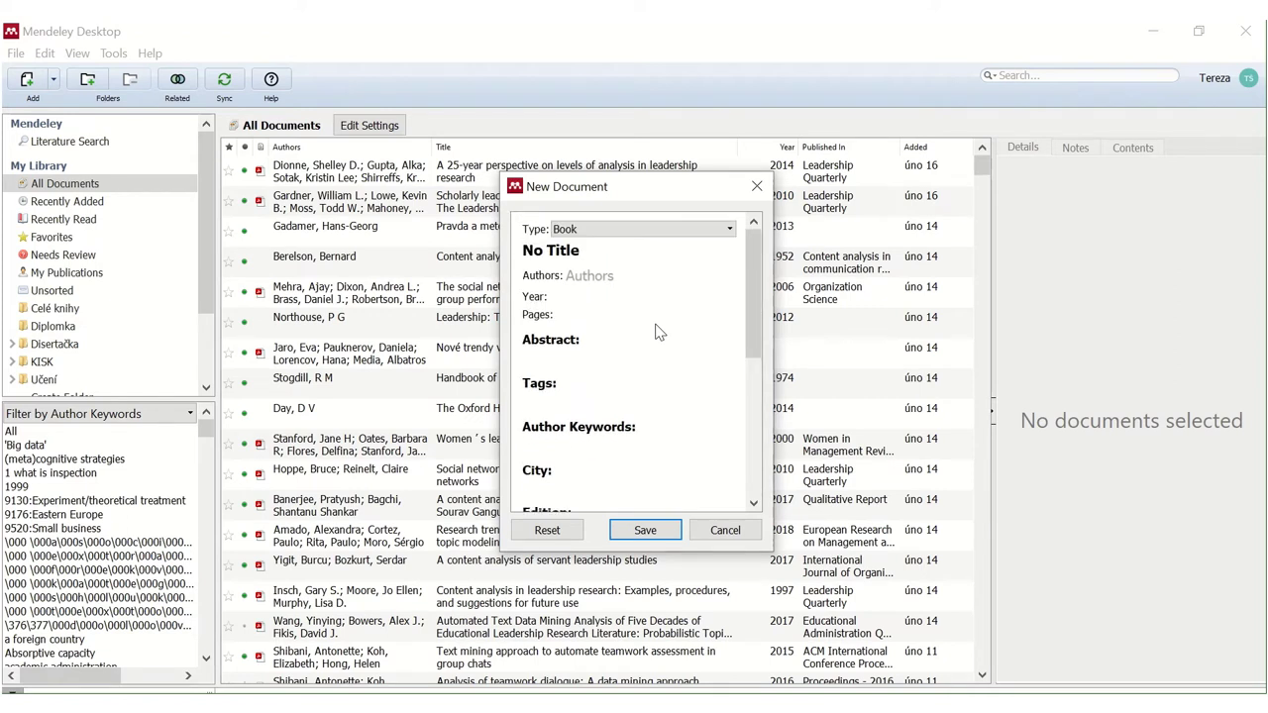
Switch the new entry's type to Journal Article, examine its catalog ID fields including DOI, and cancel the entry.
{"action": "left_click", "coordinate": [645, 234]}
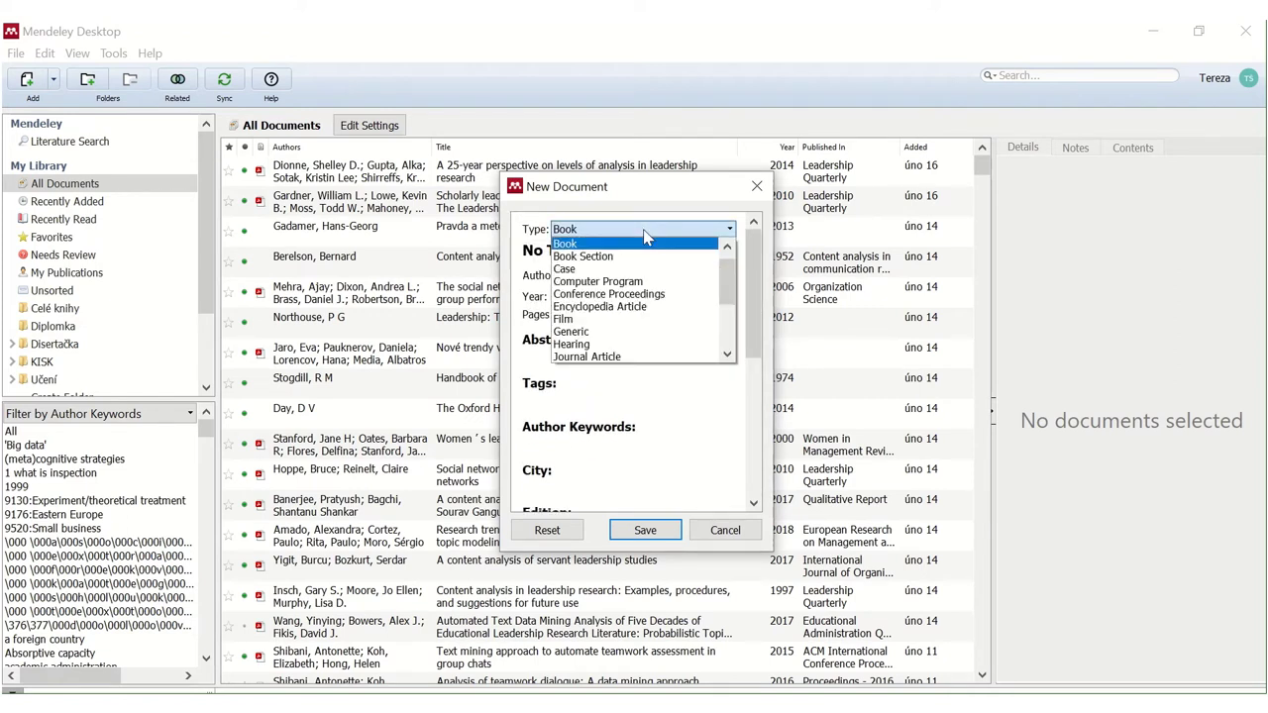
{"action": "left_click", "coordinate": [634, 358]}
{"action": "scroll", "coordinate": [635, 360], "scroll_direction": "down", "scroll_amount": 3}
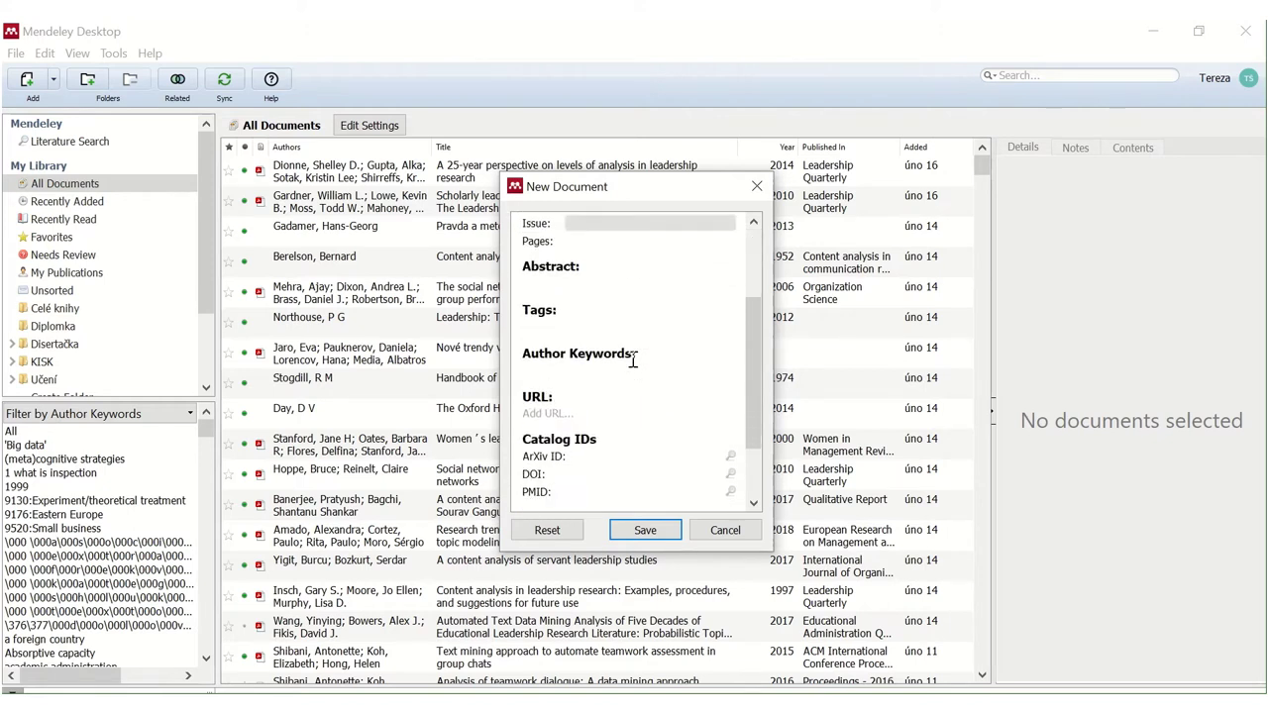
{"action": "scroll", "coordinate": [634, 359], "scroll_direction": "down", "scroll_amount": 1}
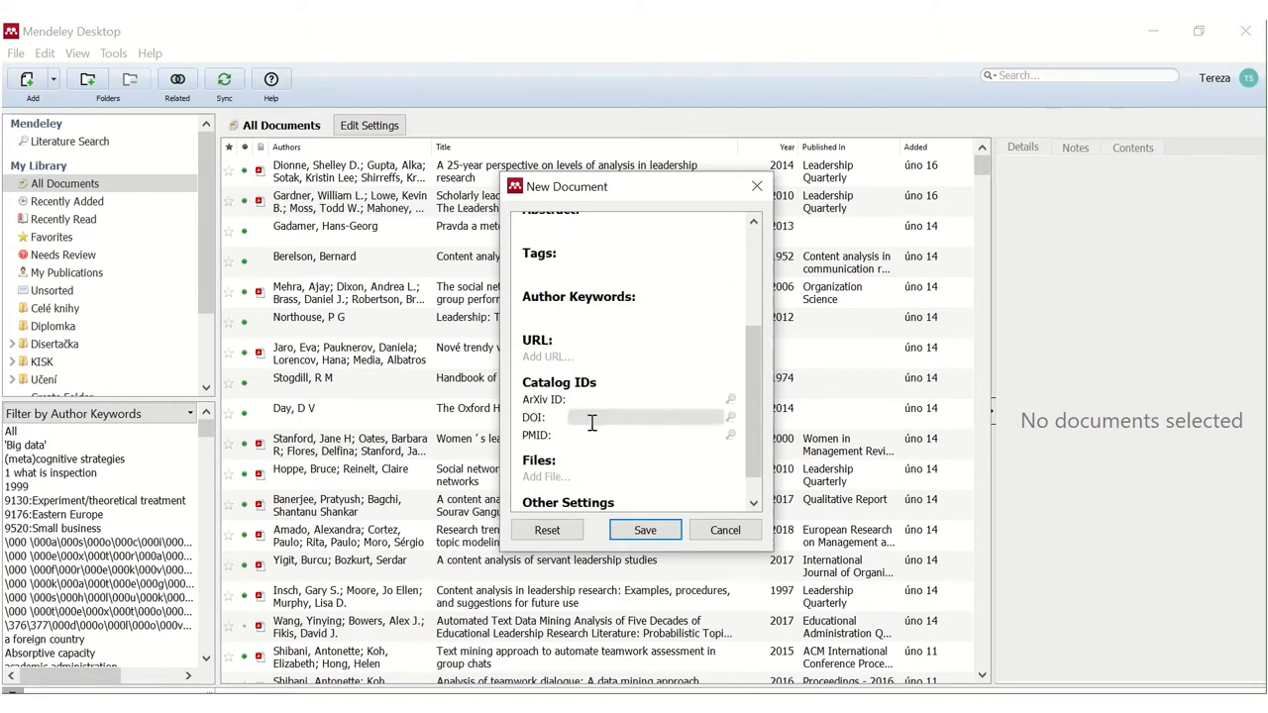
{"action": "left_click", "coordinate": [592, 423]}
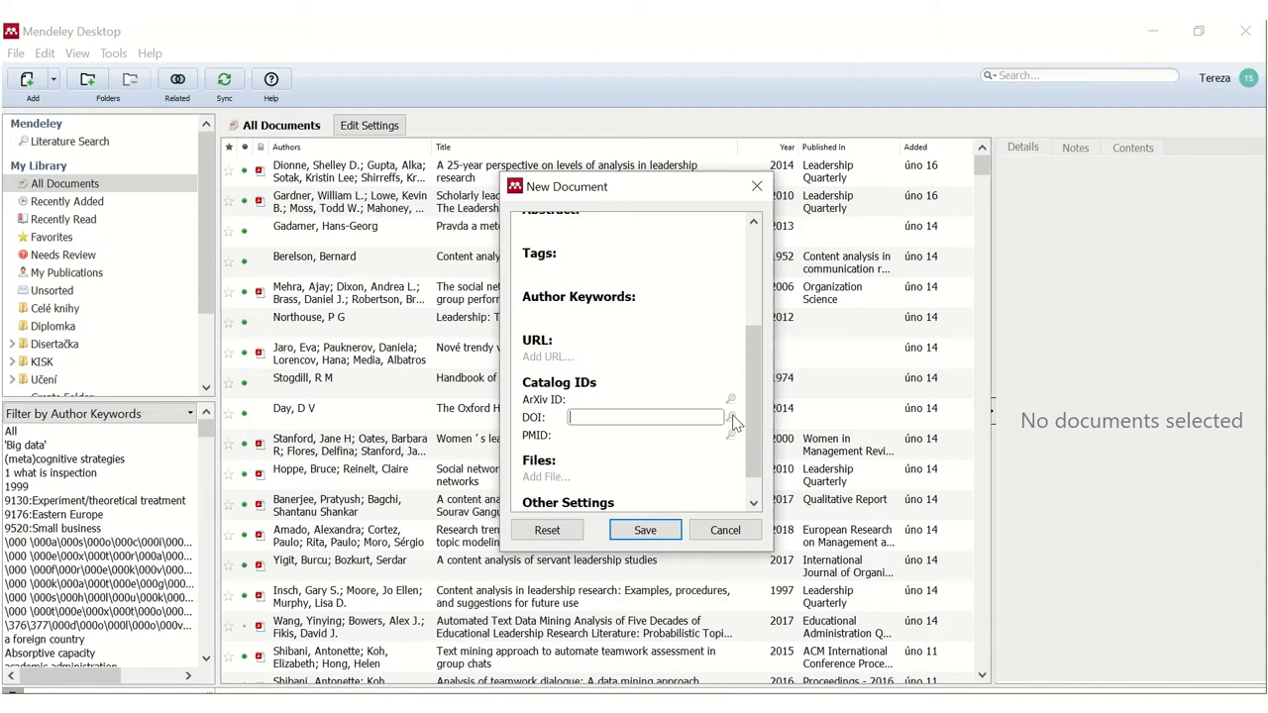
{"action": "left_click", "coordinate": [742, 532]}
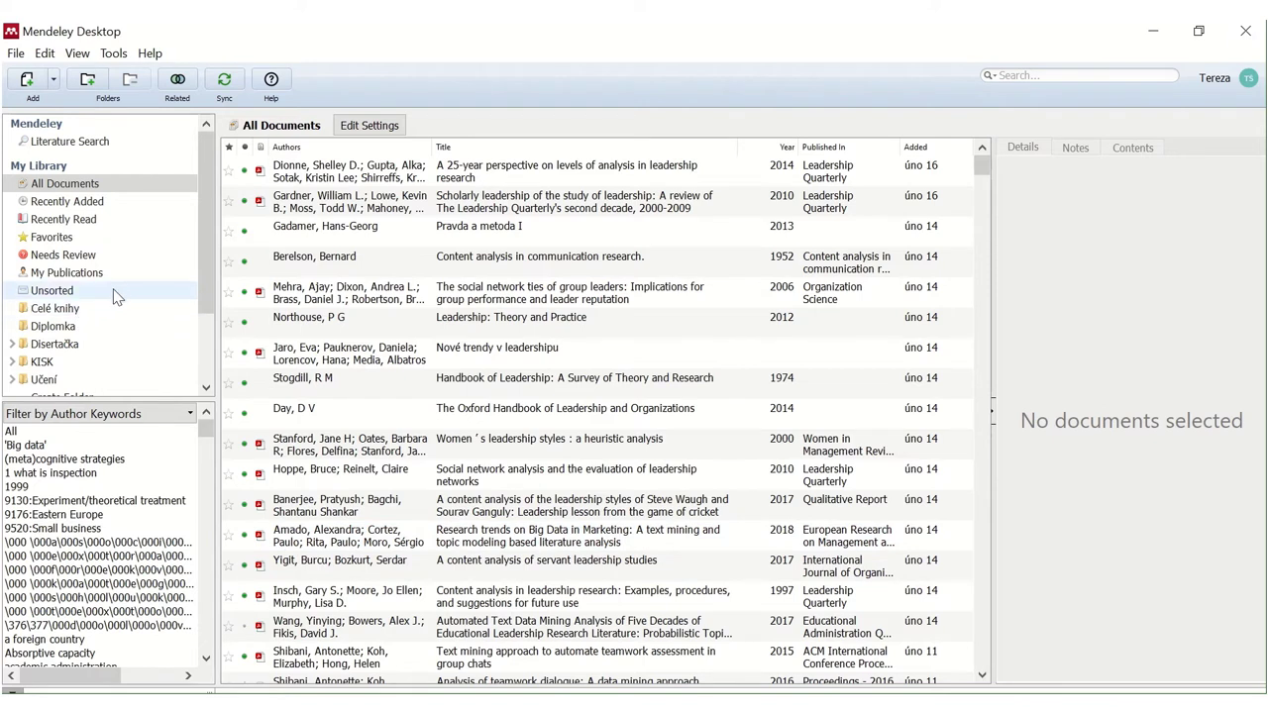
Expand the Disertačka folder and browse its Big data 11.12, Knowledge management and Leadership subfolders.
{"action": "scroll", "coordinate": [116, 297], "scroll_direction": "down", "scroll_amount": 3}
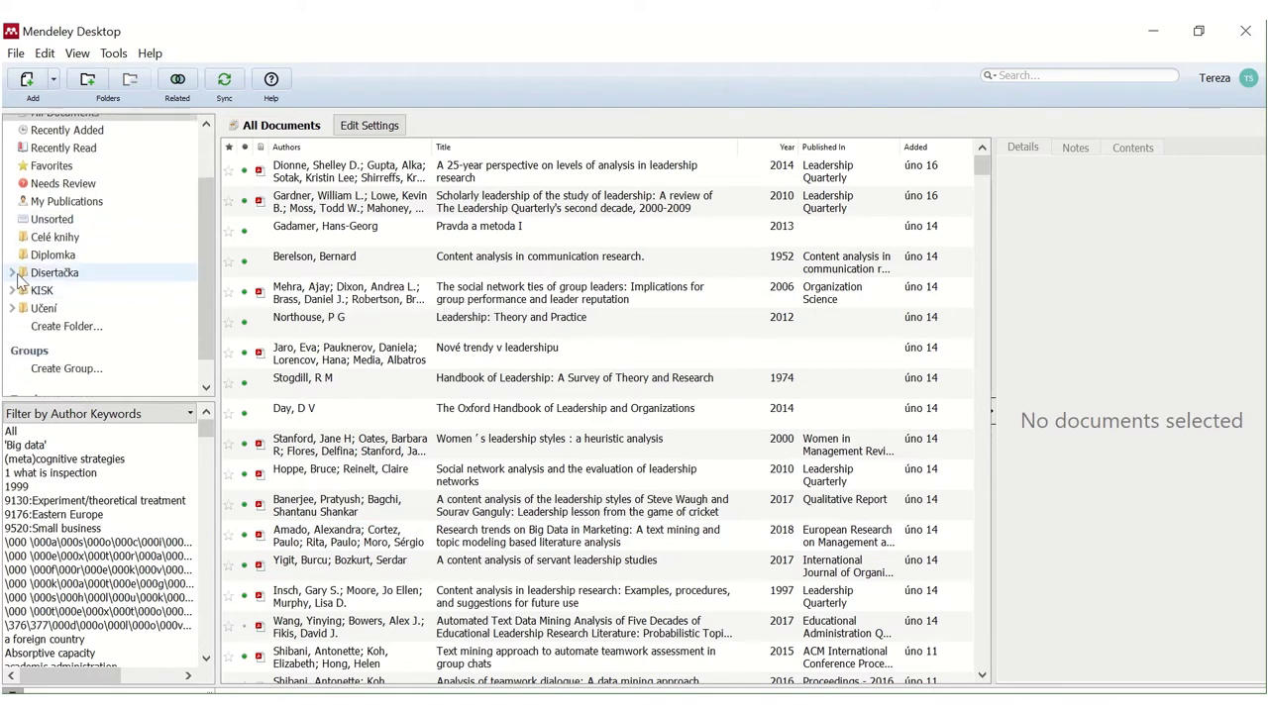
{"action": "left_click", "coordinate": [12, 273]}
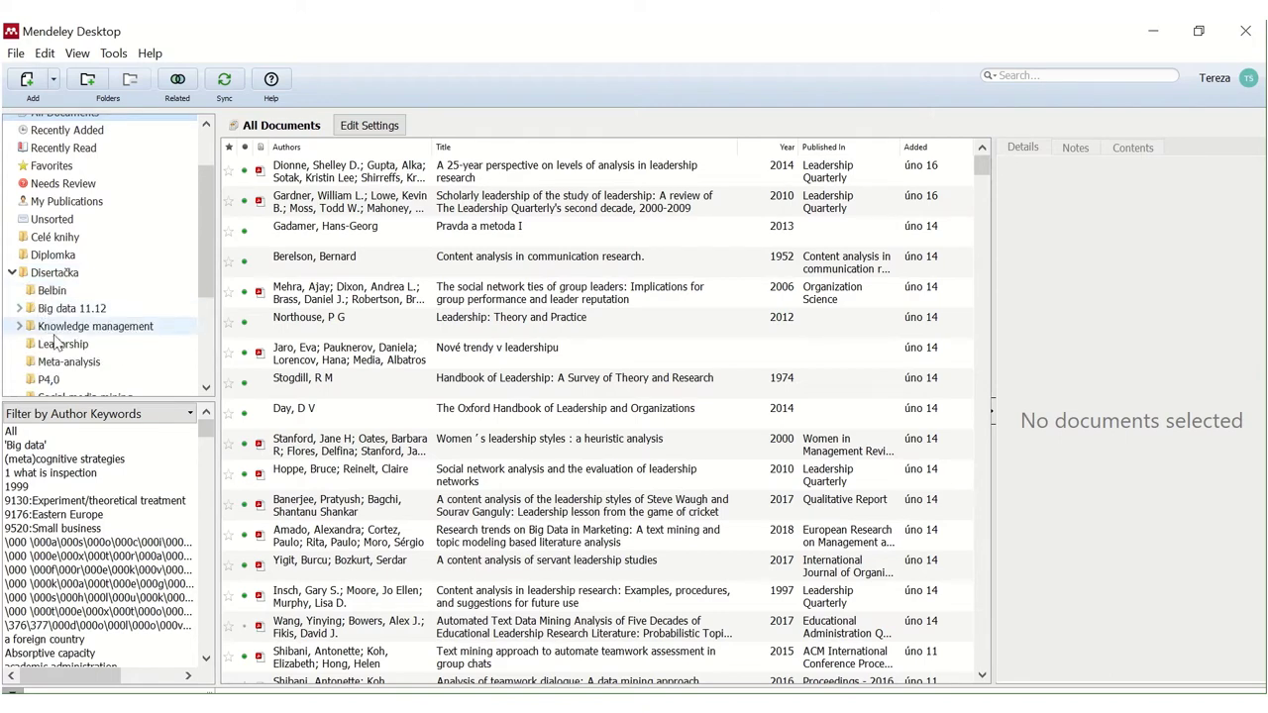
{"action": "scroll", "coordinate": [56, 342], "scroll_direction": "down", "scroll_amount": 3}
{"action": "left_click", "coordinate": [80, 236]}
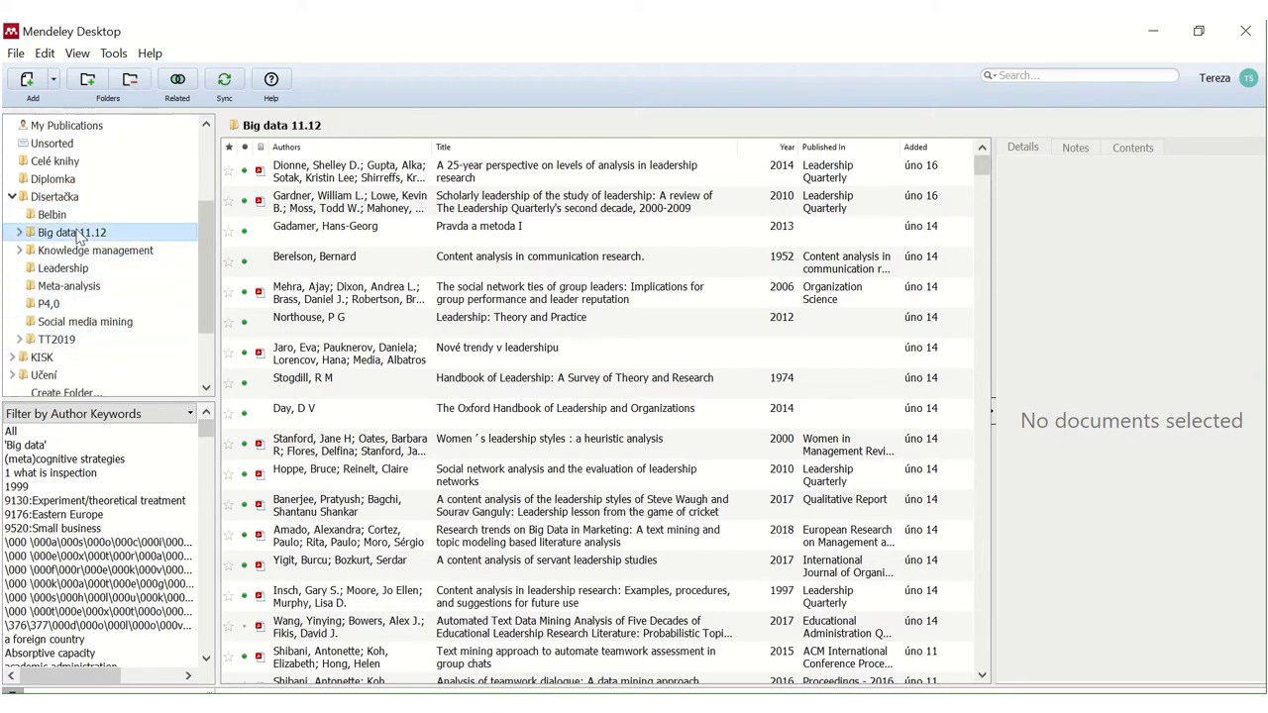
{"action": "left_click", "coordinate": [80, 252]}
{"action": "left_click", "coordinate": [67, 270]}
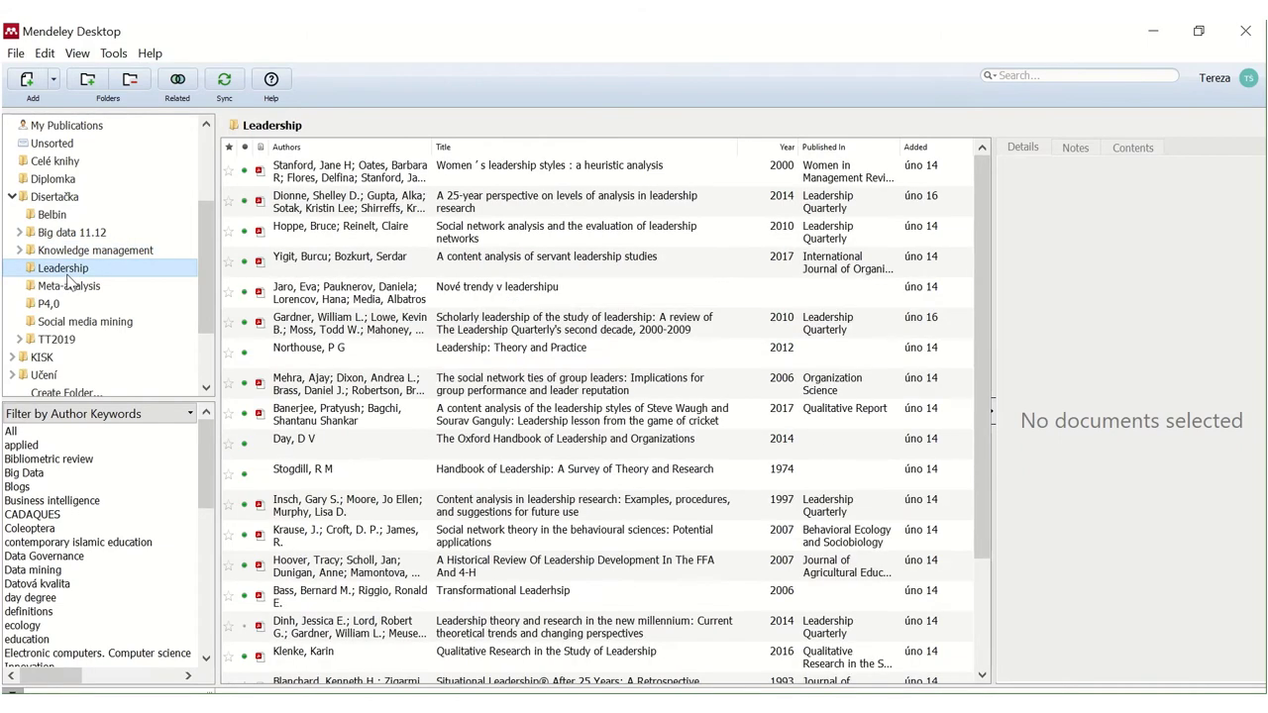
Browse the Meta-analysis and Social media mining subfolders and return to the parent Disertačka folder.
{"action": "left_click", "coordinate": [63, 288]}
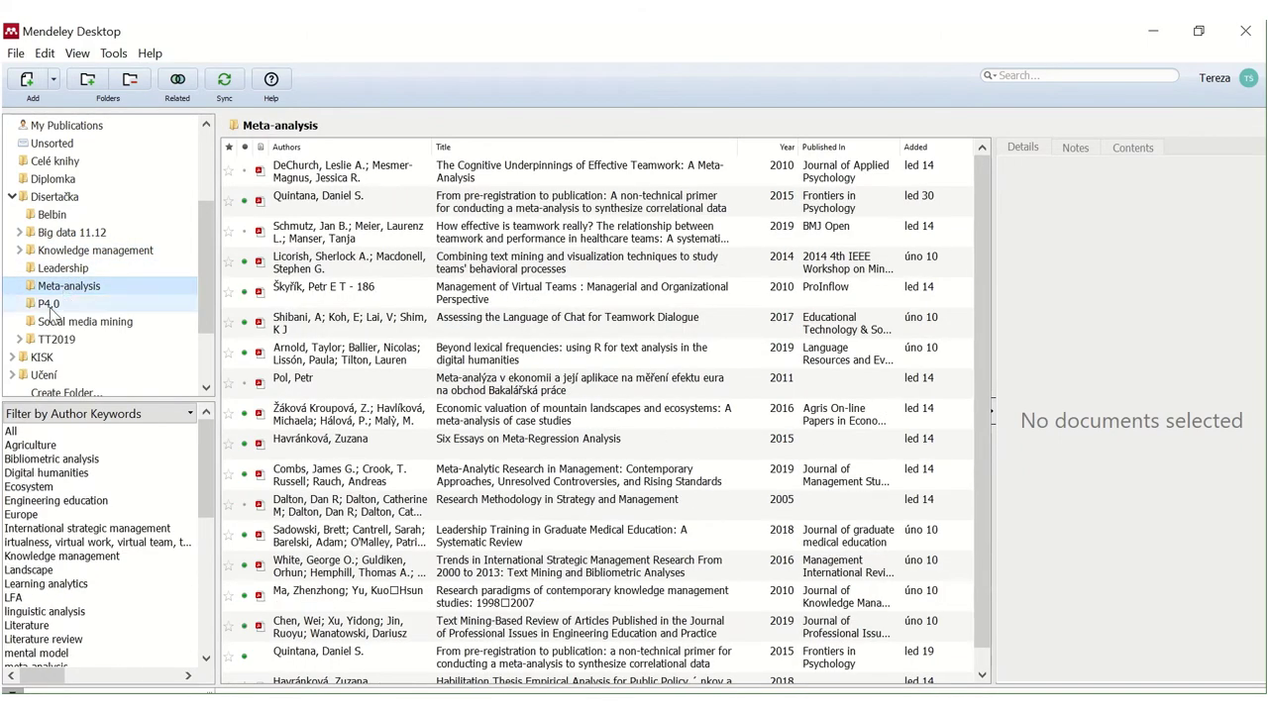
{"action": "left_click", "coordinate": [52, 319]}
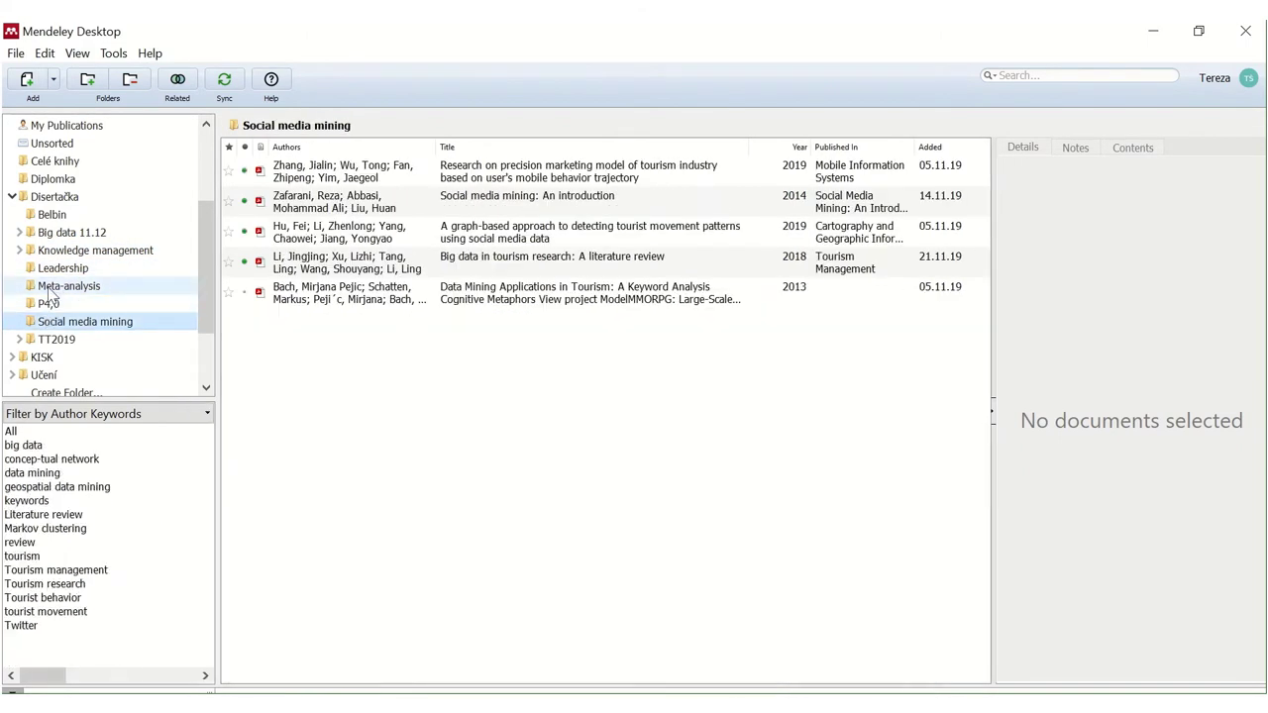
{"action": "left_click", "coordinate": [52, 289]}
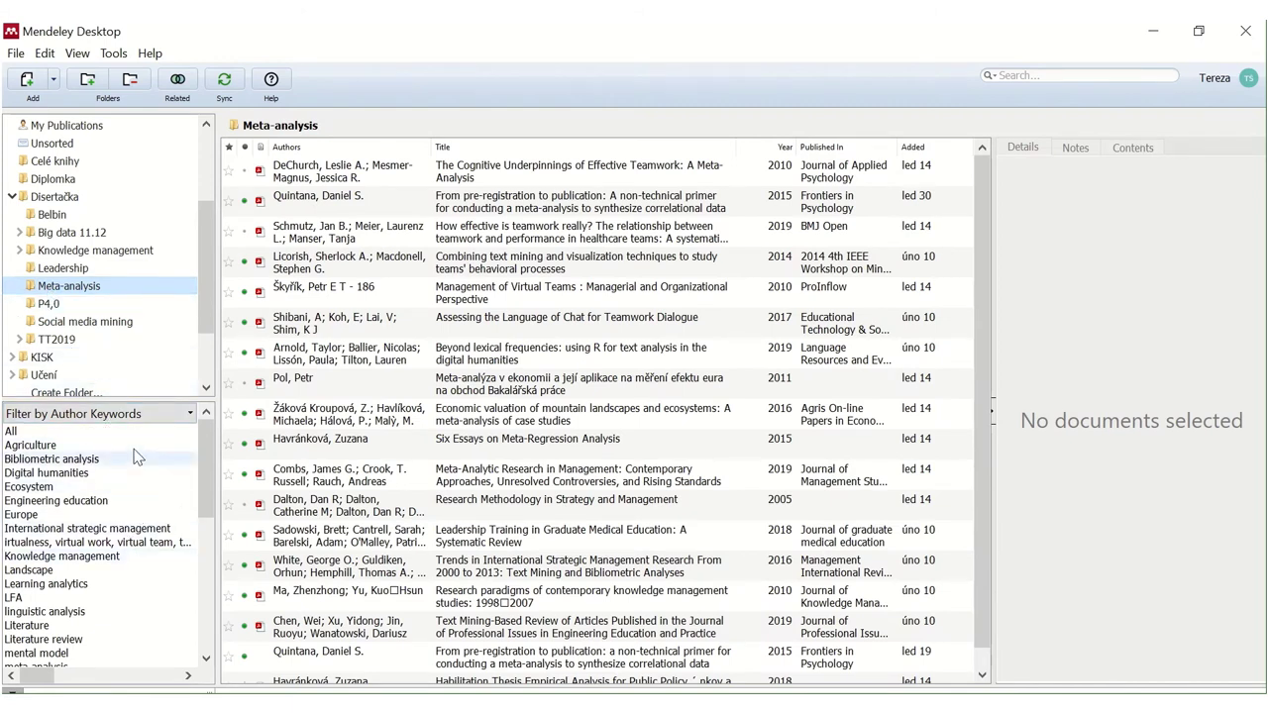
{"action": "left_click", "coordinate": [55, 196]}
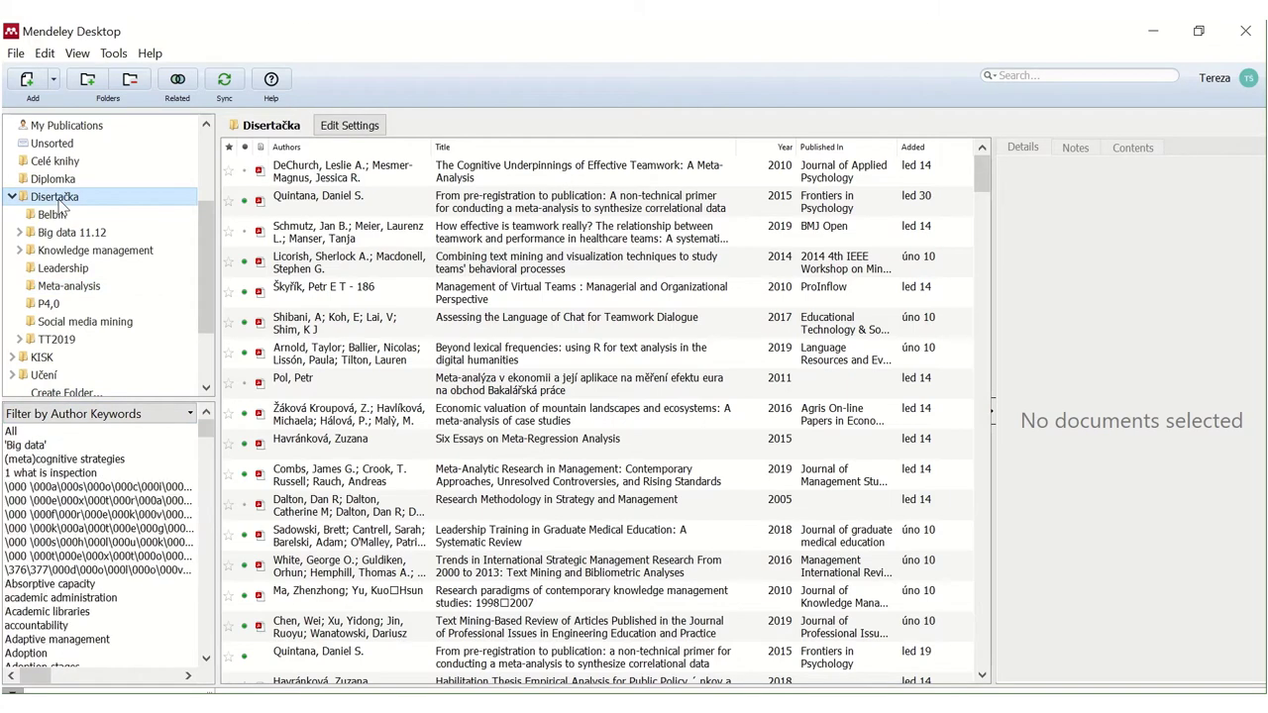
Check the available document filter types and open the article "From pre-registration to publication" for reading.
{"action": "left_click", "coordinate": [67, 416]}
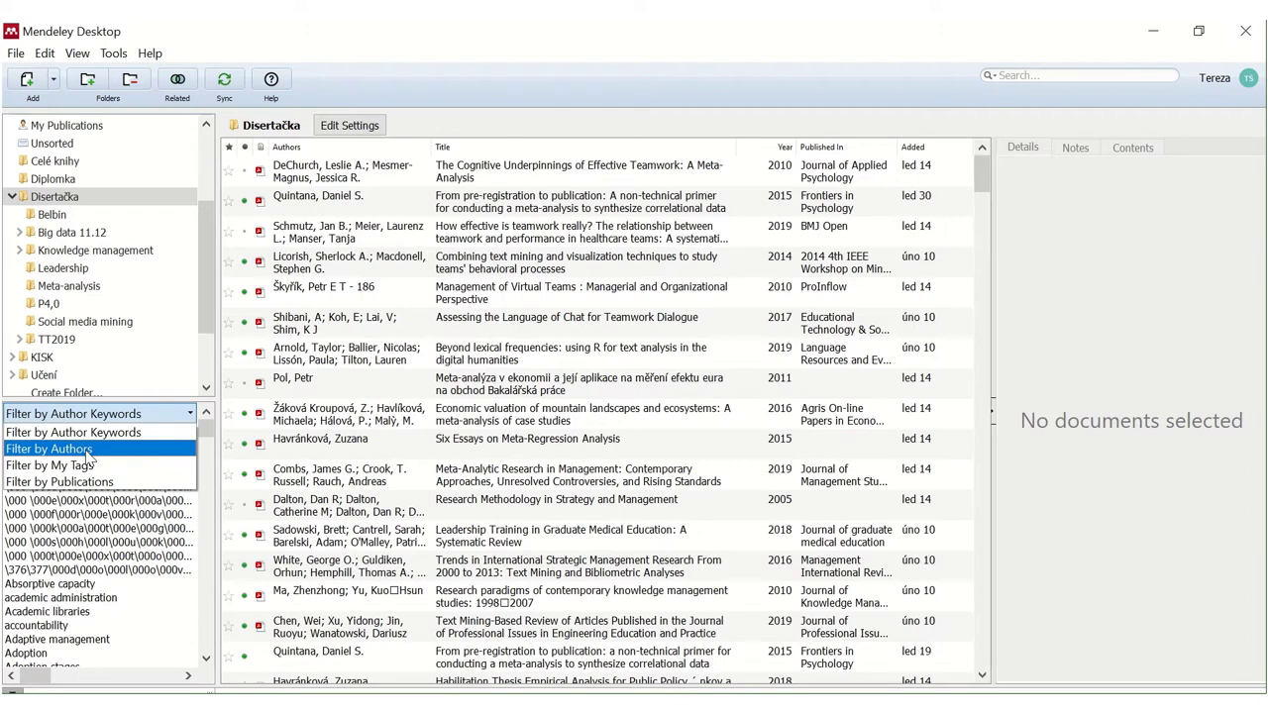
{"action": "left_click", "coordinate": [691, 210]}
{"action": "double_click", "coordinate": [691, 210]}
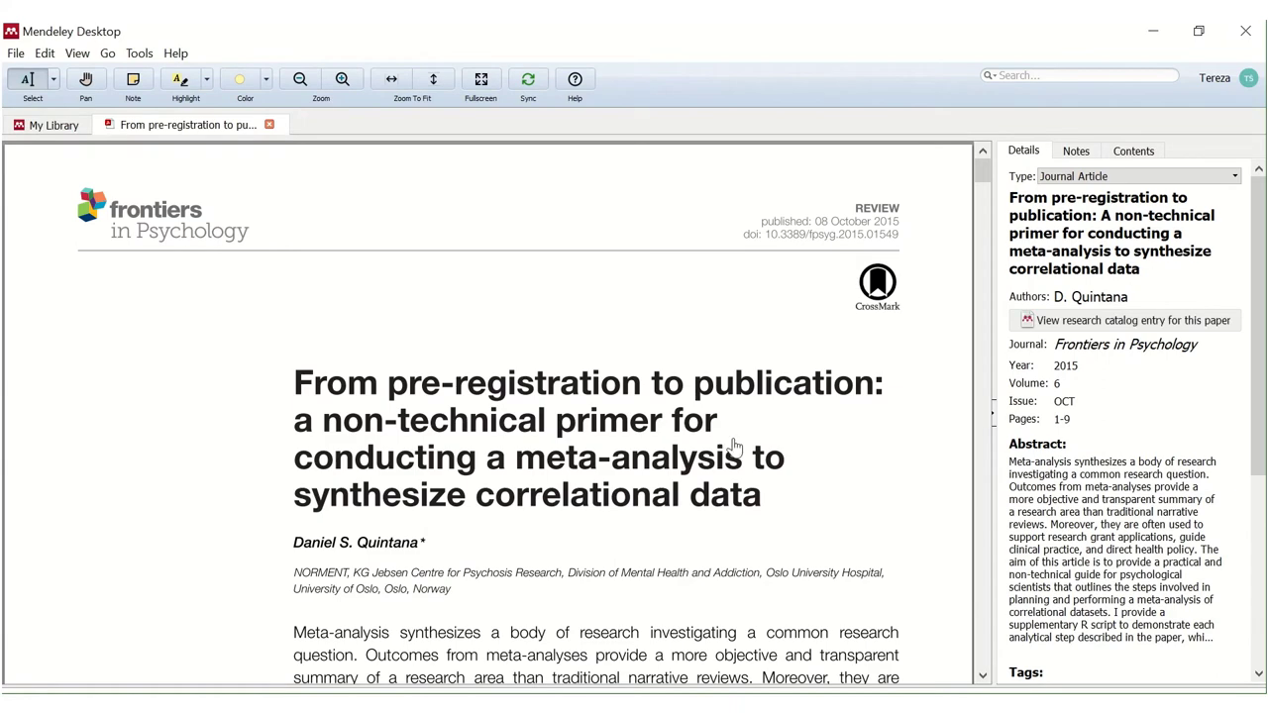
Highlight the abstract text "The aim of this article is to provide a practical and non-technical".
{"action": "scroll", "coordinate": [734, 448], "scroll_direction": "down", "scroll_amount": 3}
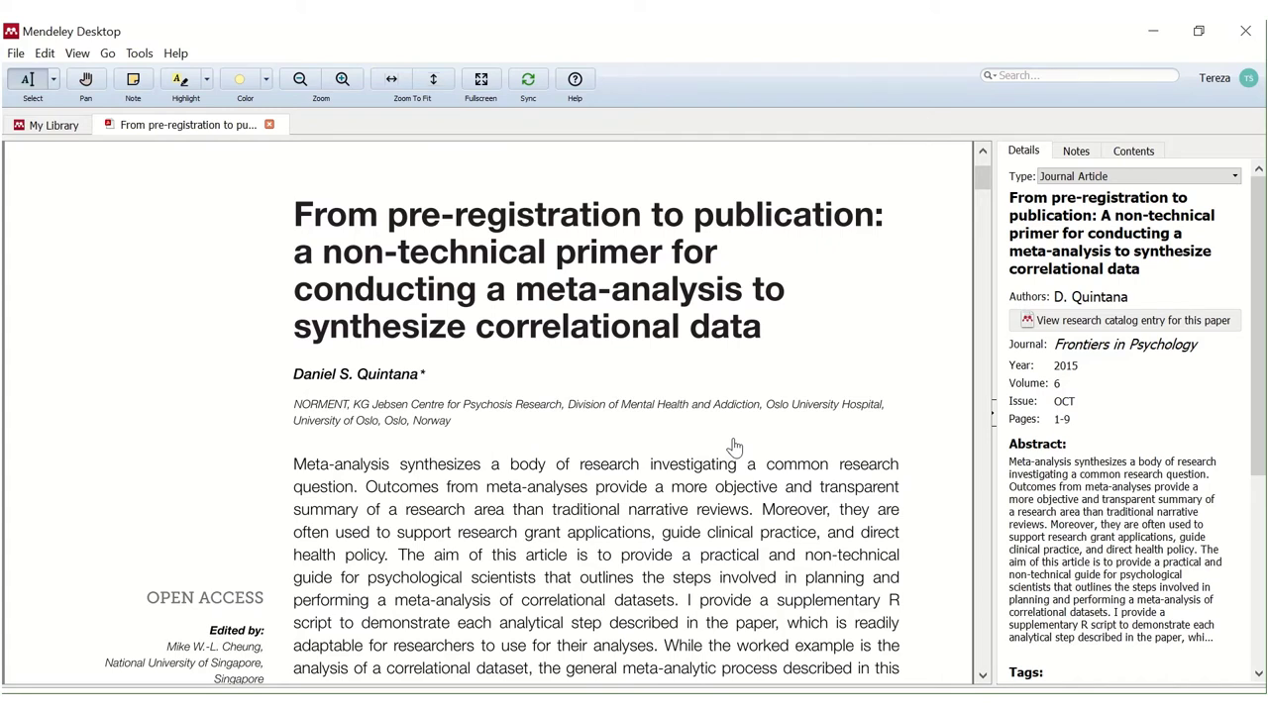
{"action": "scroll", "coordinate": [734, 447], "scroll_direction": "down", "scroll_amount": 3}
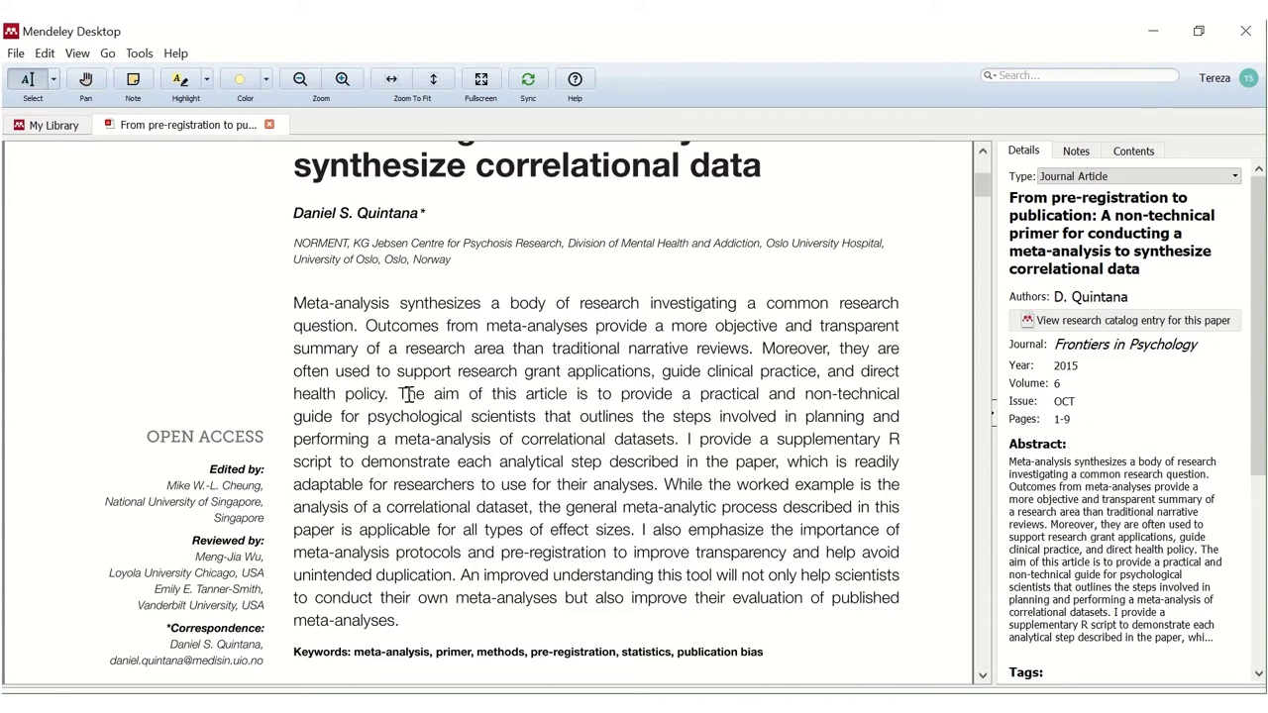
{"action": "left_click_drag", "start_coordinate": [399, 394], "coordinate": [582, 396]}
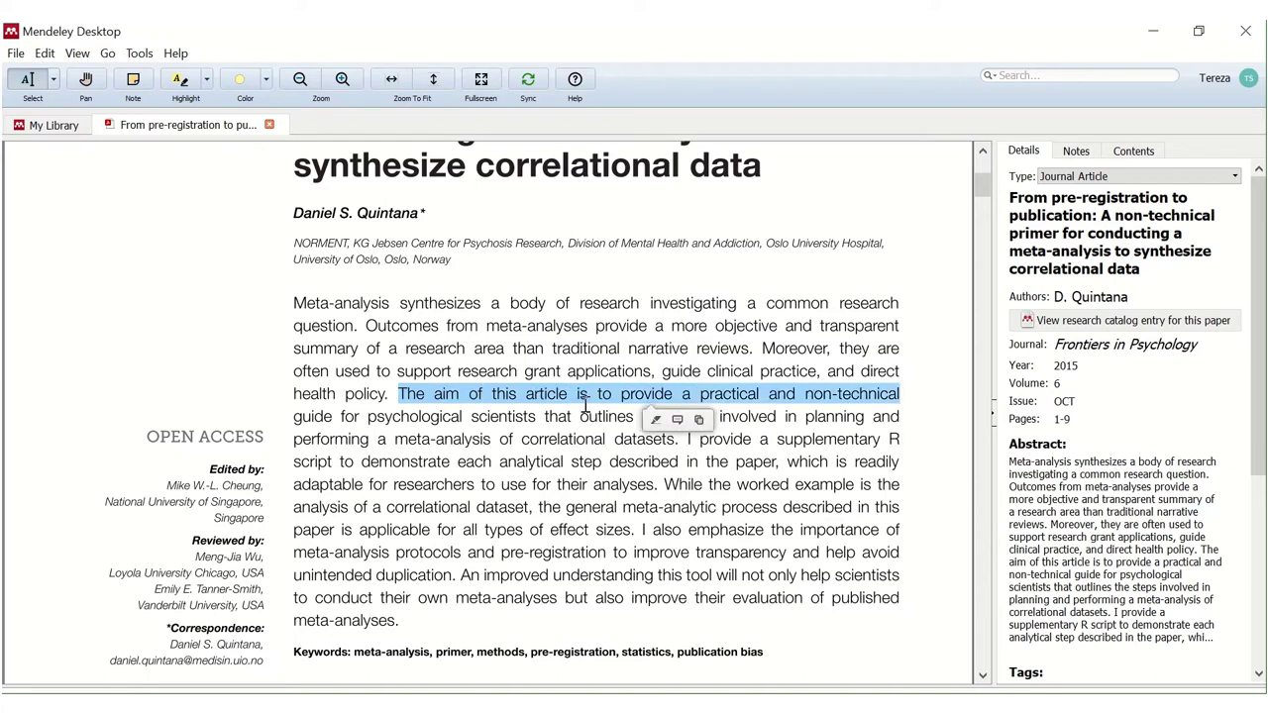
{"action": "left_click", "coordinate": [656, 421]}
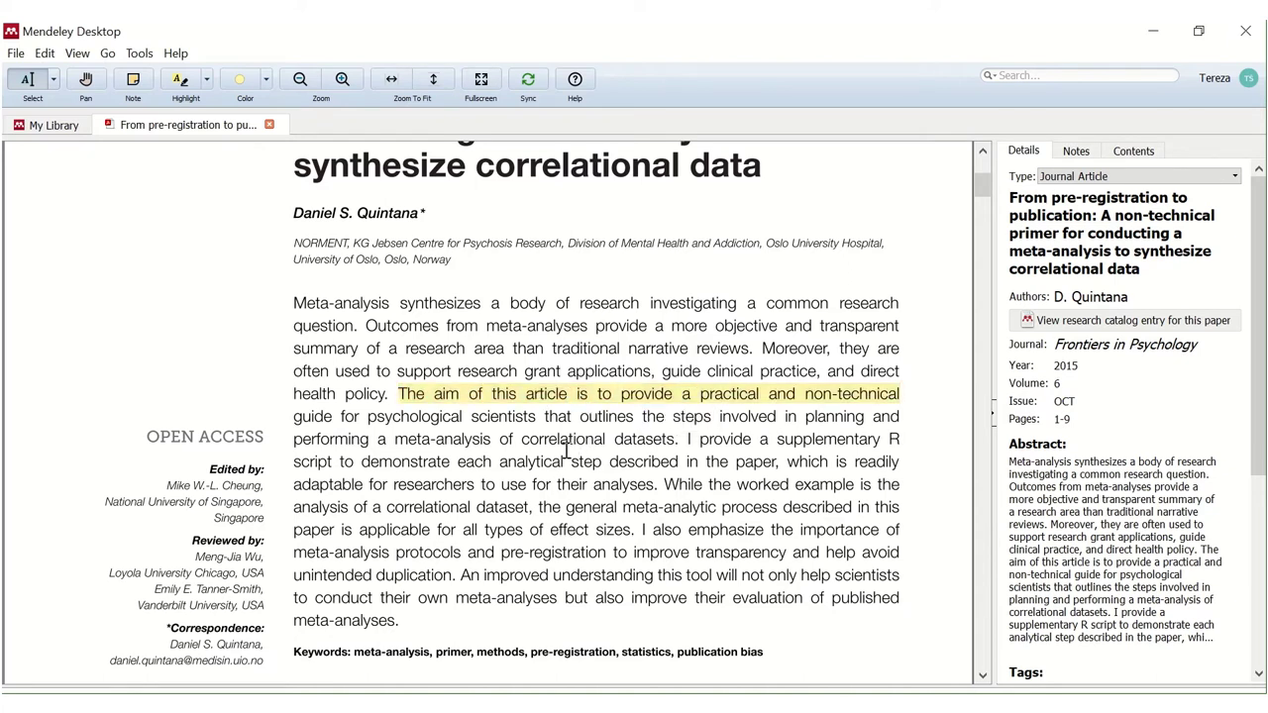
Attach a note reading "Poznámka" to the words "analytical step" in the abstract.
{"action": "left_click_drag", "start_coordinate": [508, 463], "coordinate": [581, 465]}
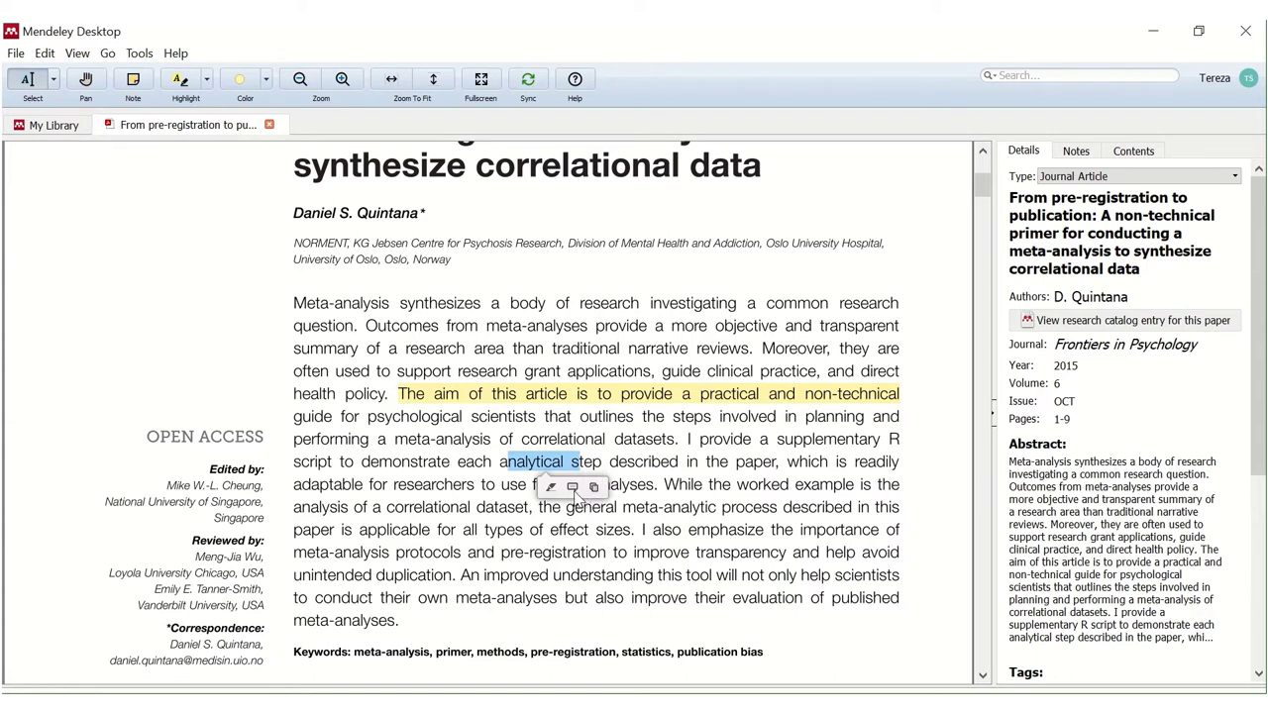
{"action": "left_click", "coordinate": [573, 488]}
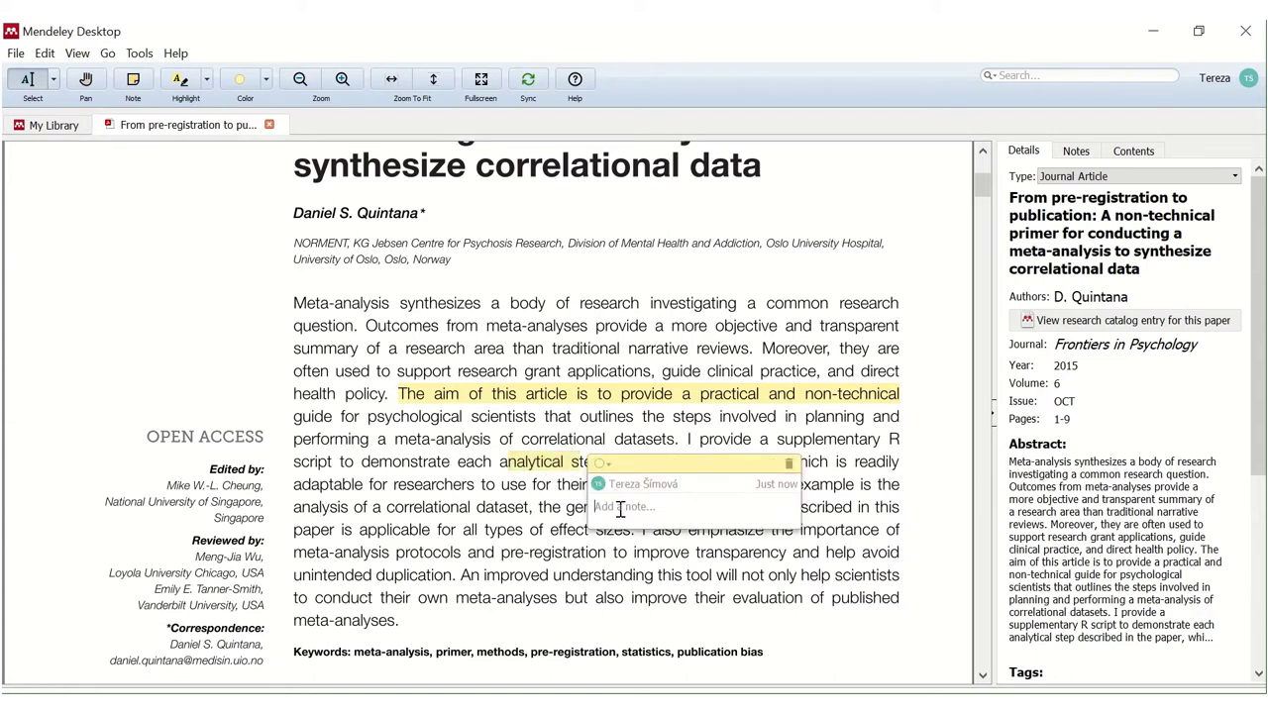
{"action": "type", "text": "Poznámka"}
{"action": "key", "text": "Return"}
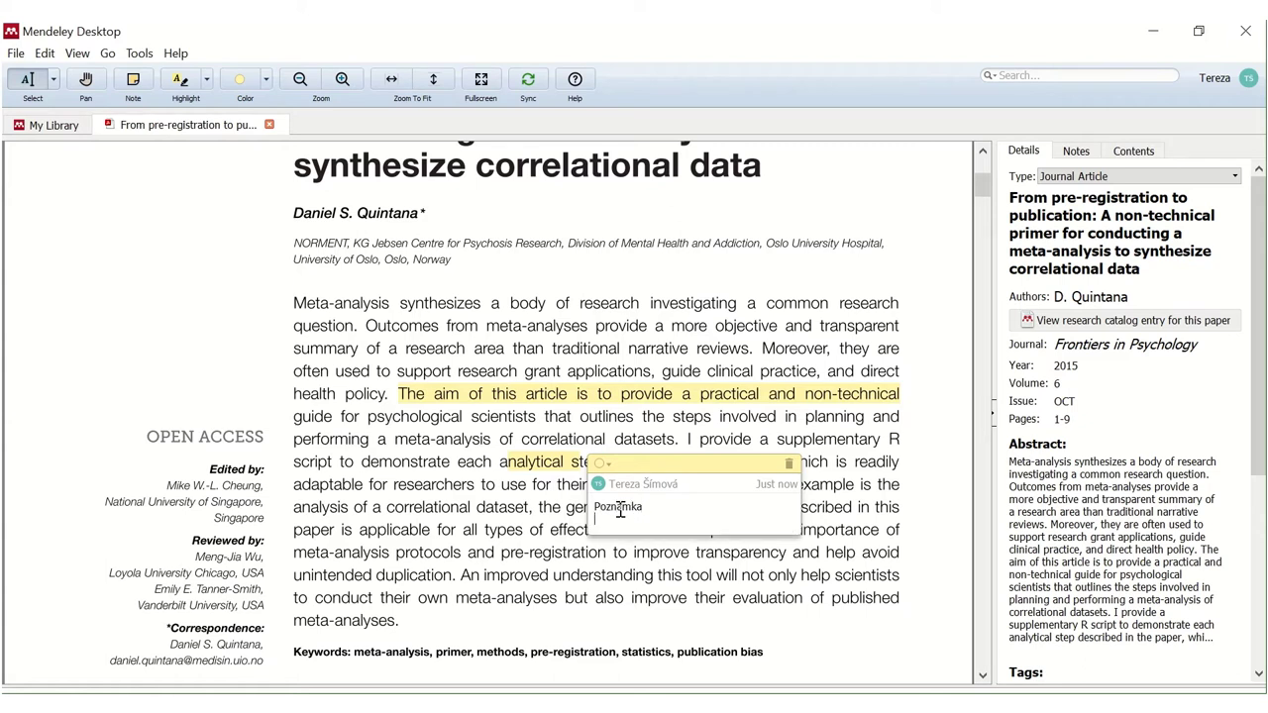
{"action": "left_click", "coordinate": [650, 408]}
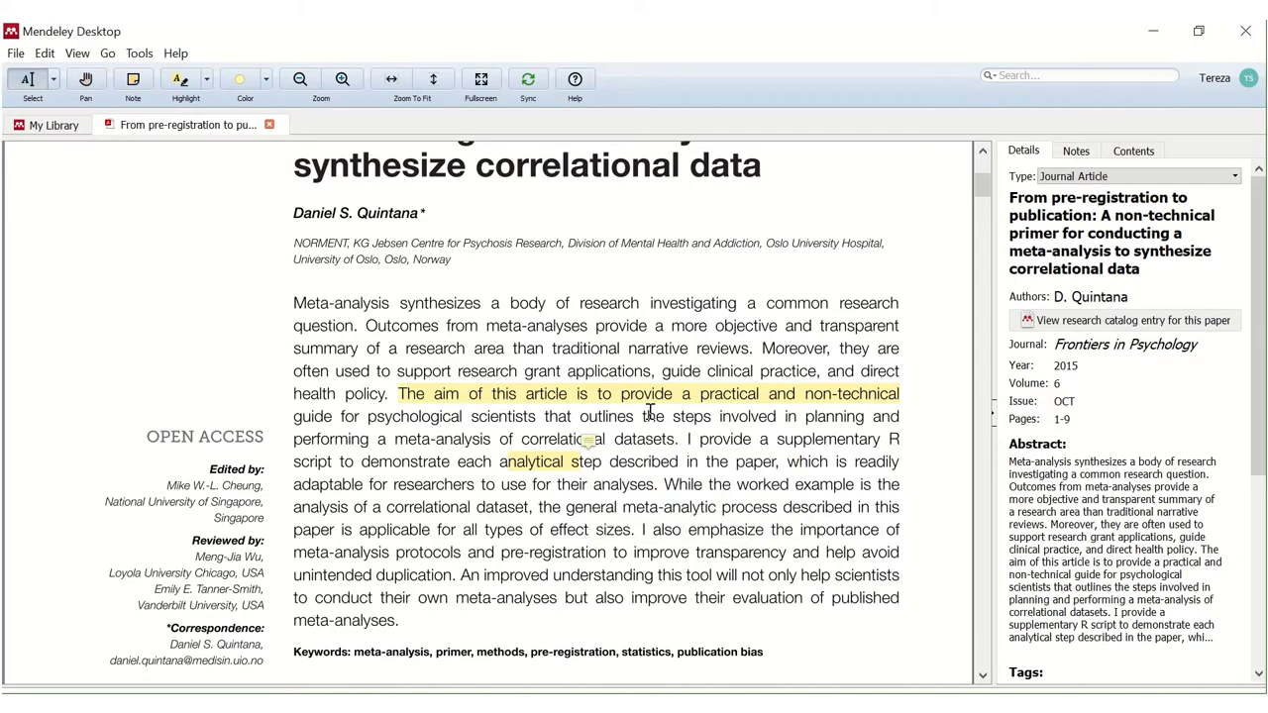
Look through the article's following pages up to the chart of journals with the most psychology meta-analyses.
{"action": "scroll", "coordinate": [719, 455], "scroll_direction": "down", "scroll_amount": 10}
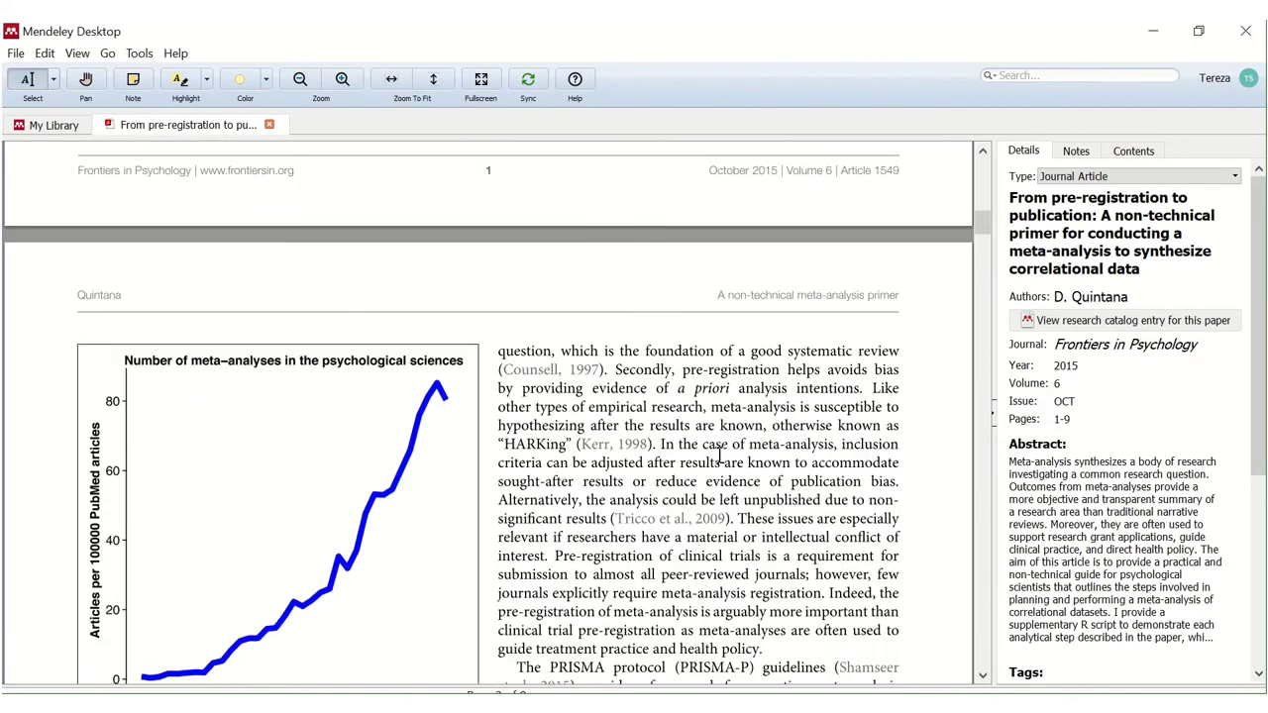
{"action": "scroll", "coordinate": [719, 455], "scroll_direction": "down", "scroll_amount": 3}
{"action": "scroll", "coordinate": [719, 455], "scroll_direction": "down", "scroll_amount": 1}
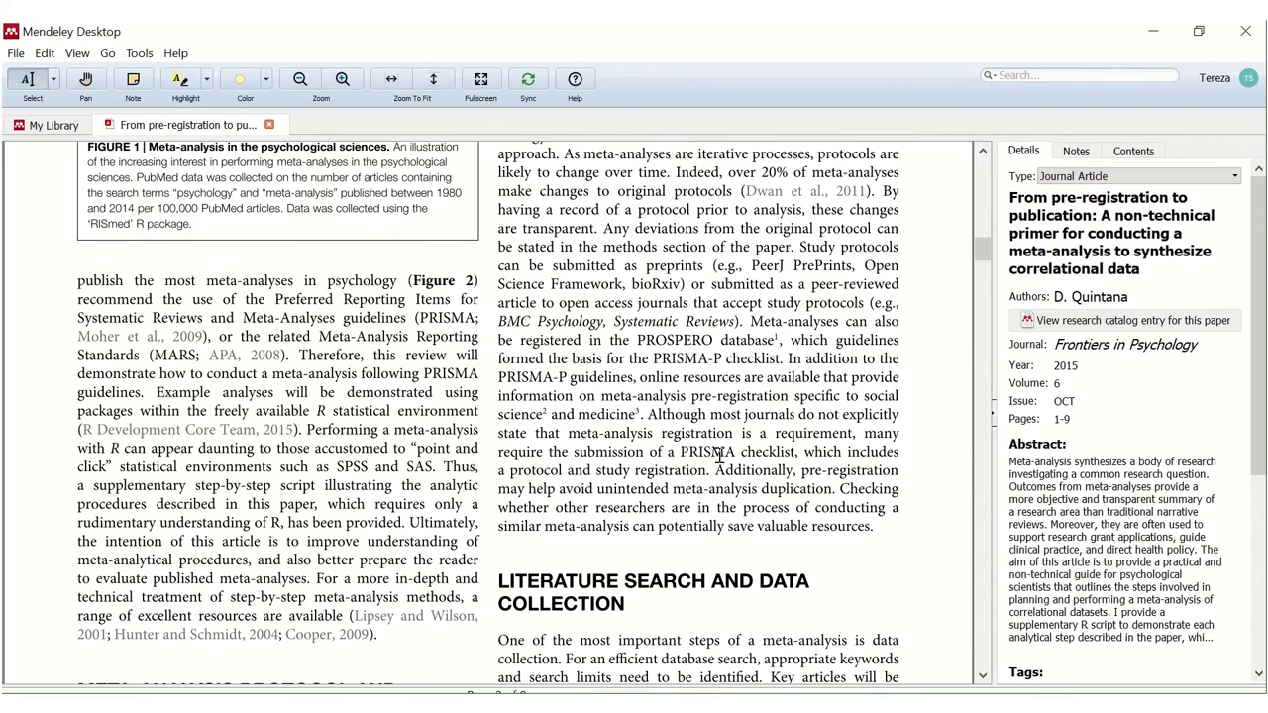
{"action": "scroll", "coordinate": [720, 455], "scroll_direction": "down", "scroll_amount": 9}
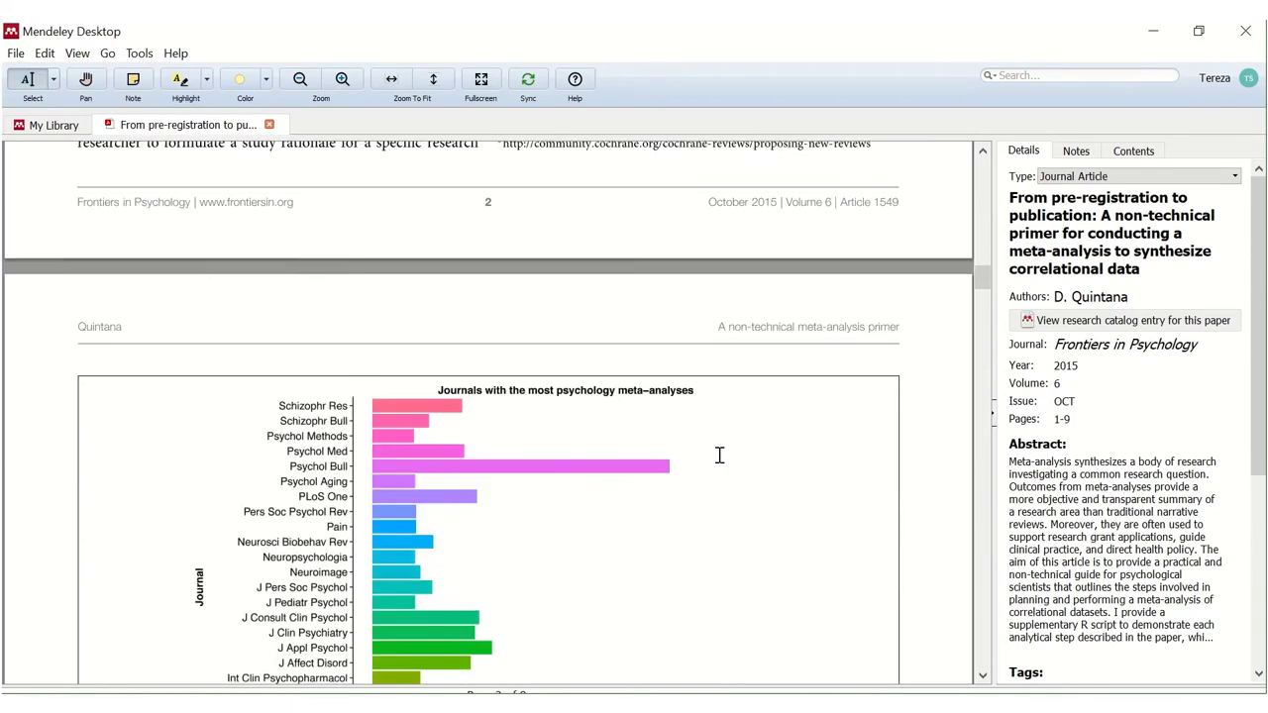
Return to the article's first page and view its general notes and private annotations.
{"action": "scroll", "coordinate": [719, 455], "scroll_direction": "up", "scroll_amount": 12}
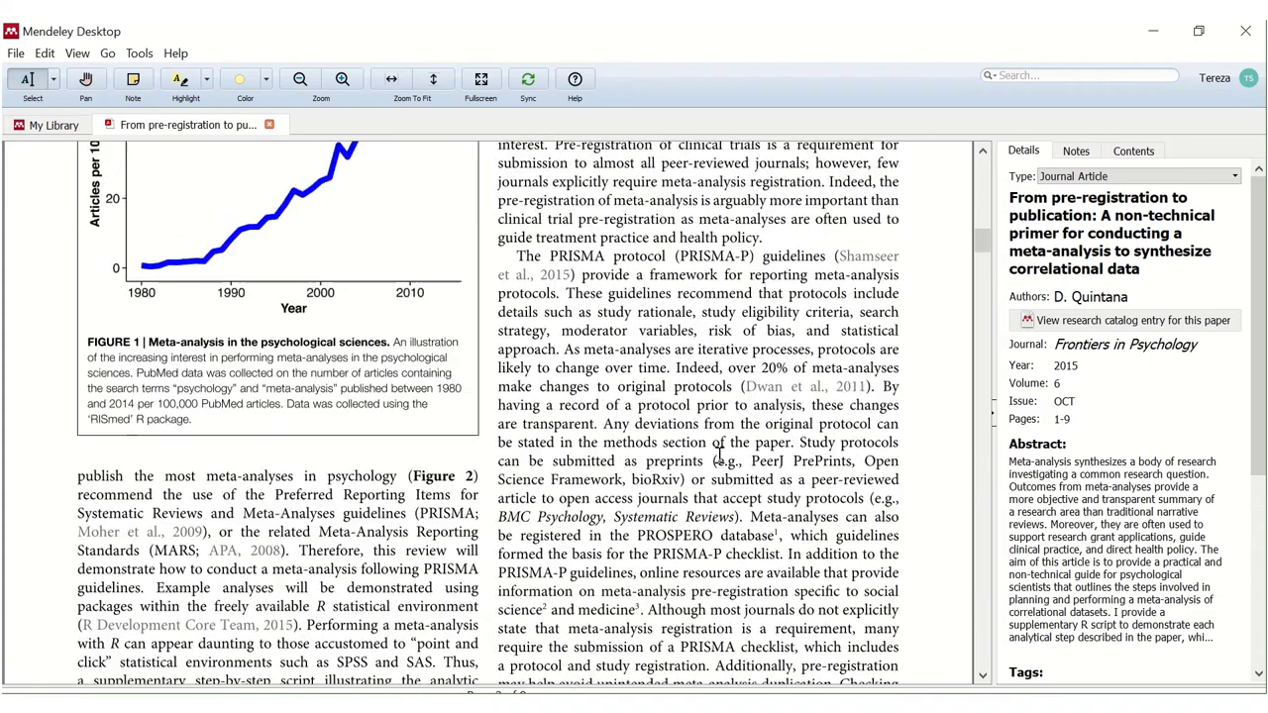
{"action": "scroll", "coordinate": [719, 455], "scroll_direction": "up", "scroll_amount": 10}
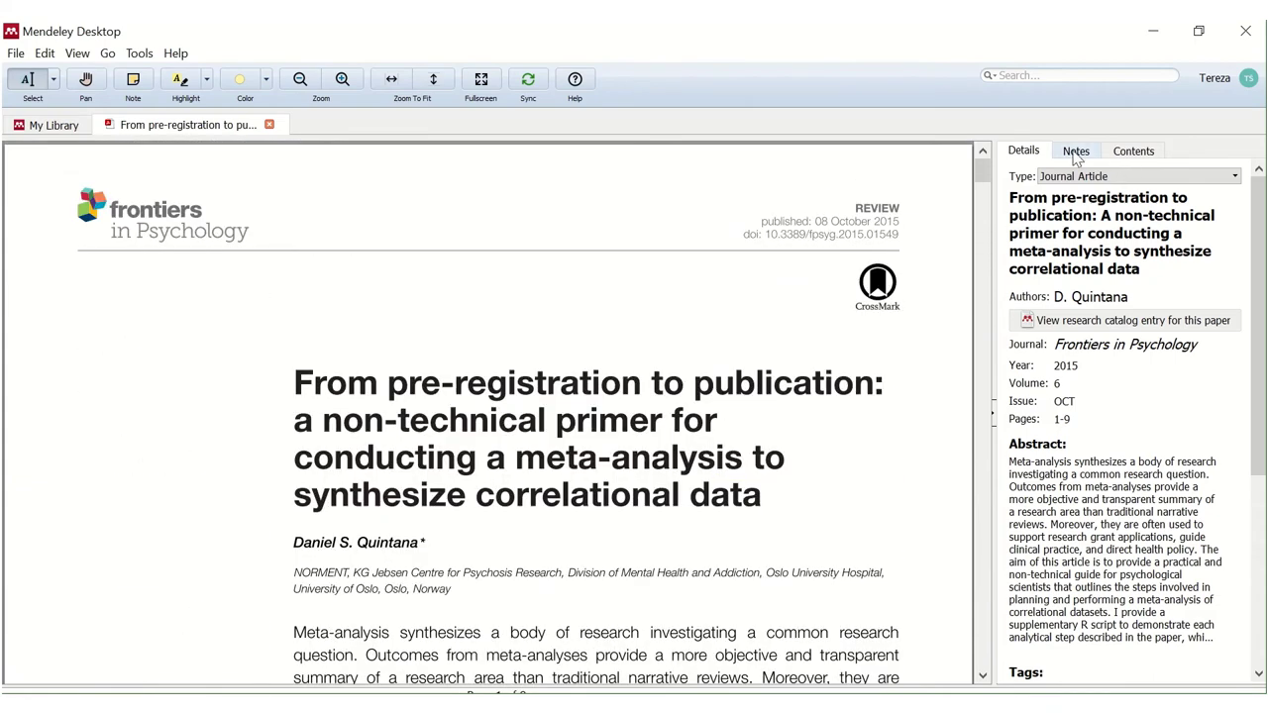
{"action": "left_click", "coordinate": [1077, 152]}
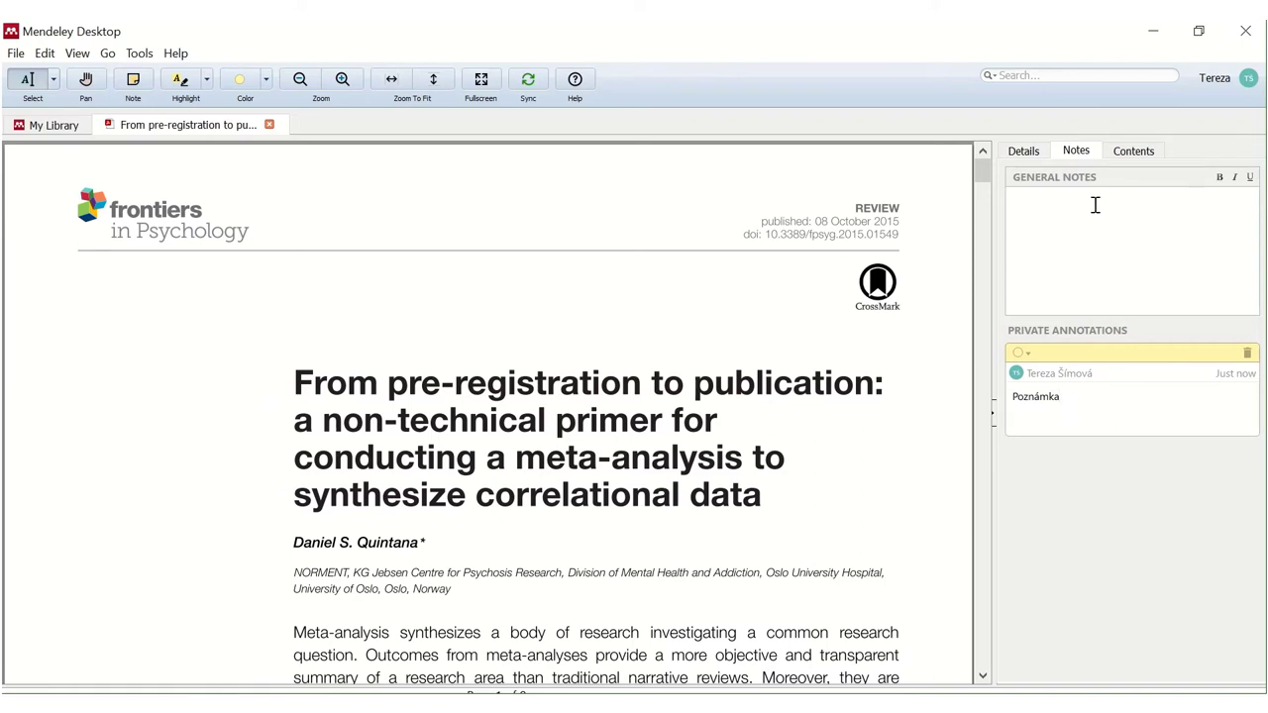
{"action": "left_click", "coordinate": [1025, 198]}
Review the article's bibliographic details, from the abstract down to its keywords, catalog IDs and attached files.
{"action": "left_click", "coordinate": [1023, 154]}
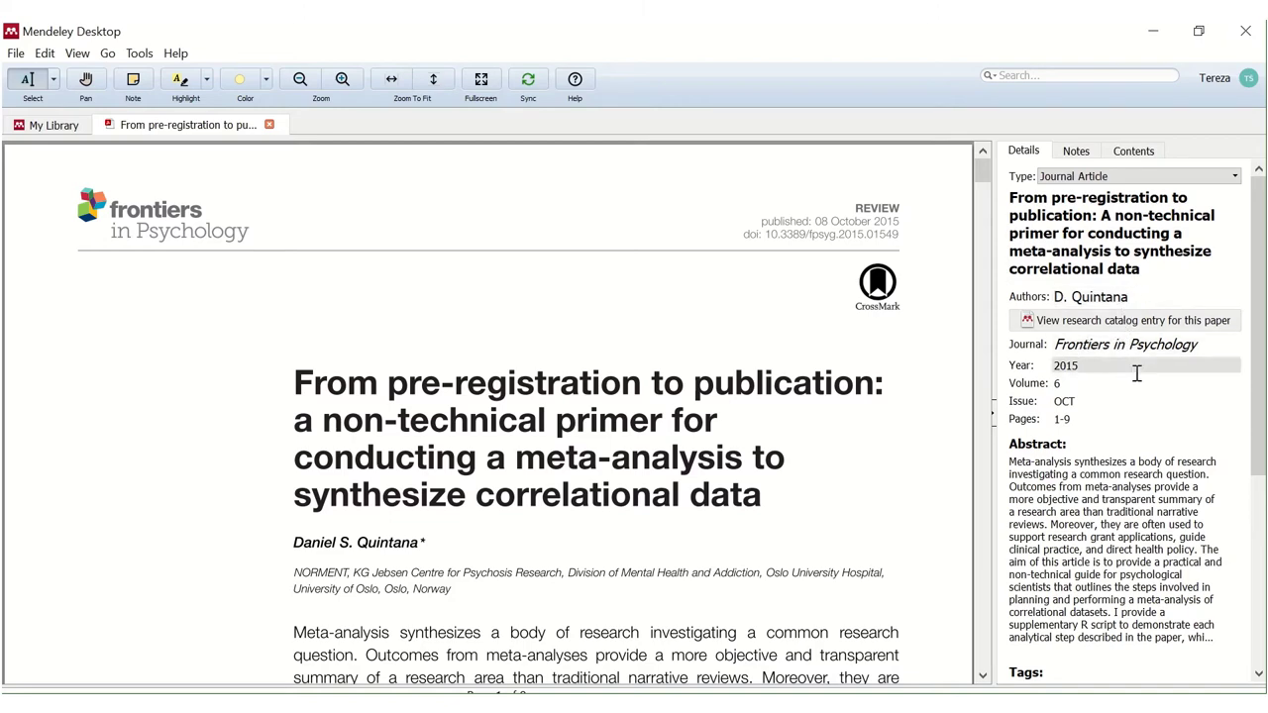
{"action": "scroll", "coordinate": [1125, 572], "scroll_direction": "down", "scroll_amount": 4}
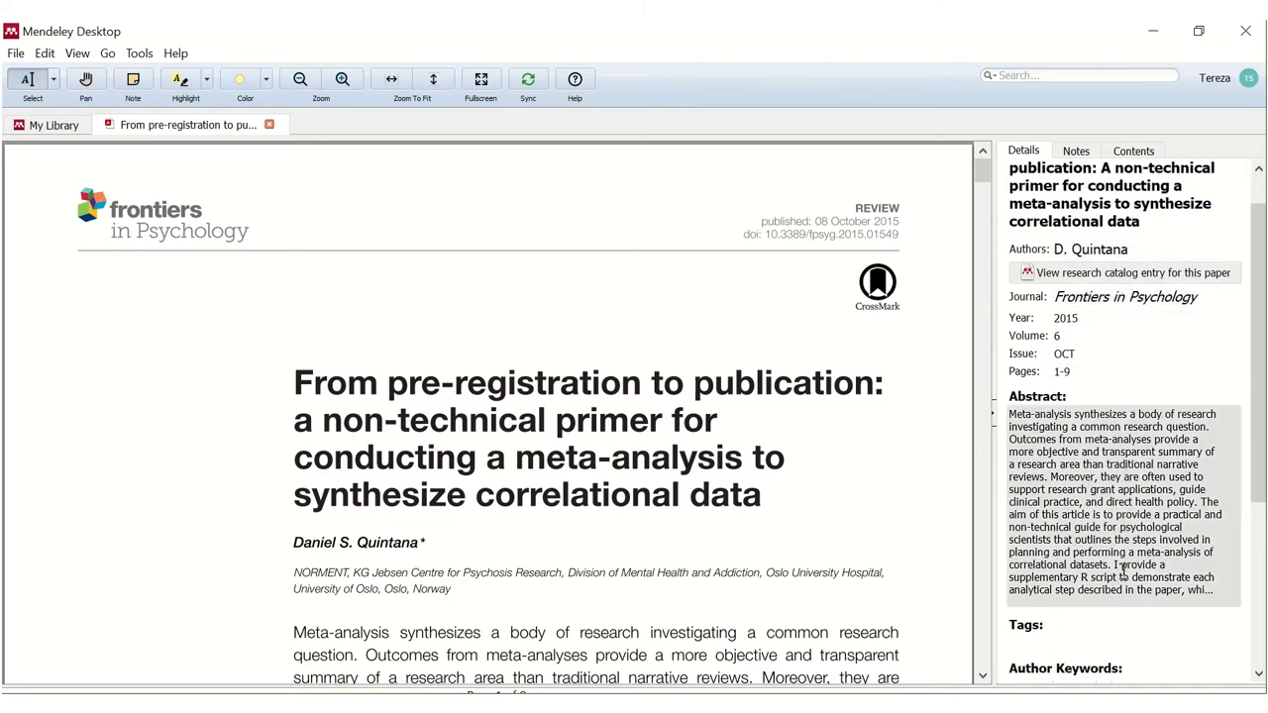
{"action": "scroll", "coordinate": [1125, 571], "scroll_direction": "down", "scroll_amount": 2}
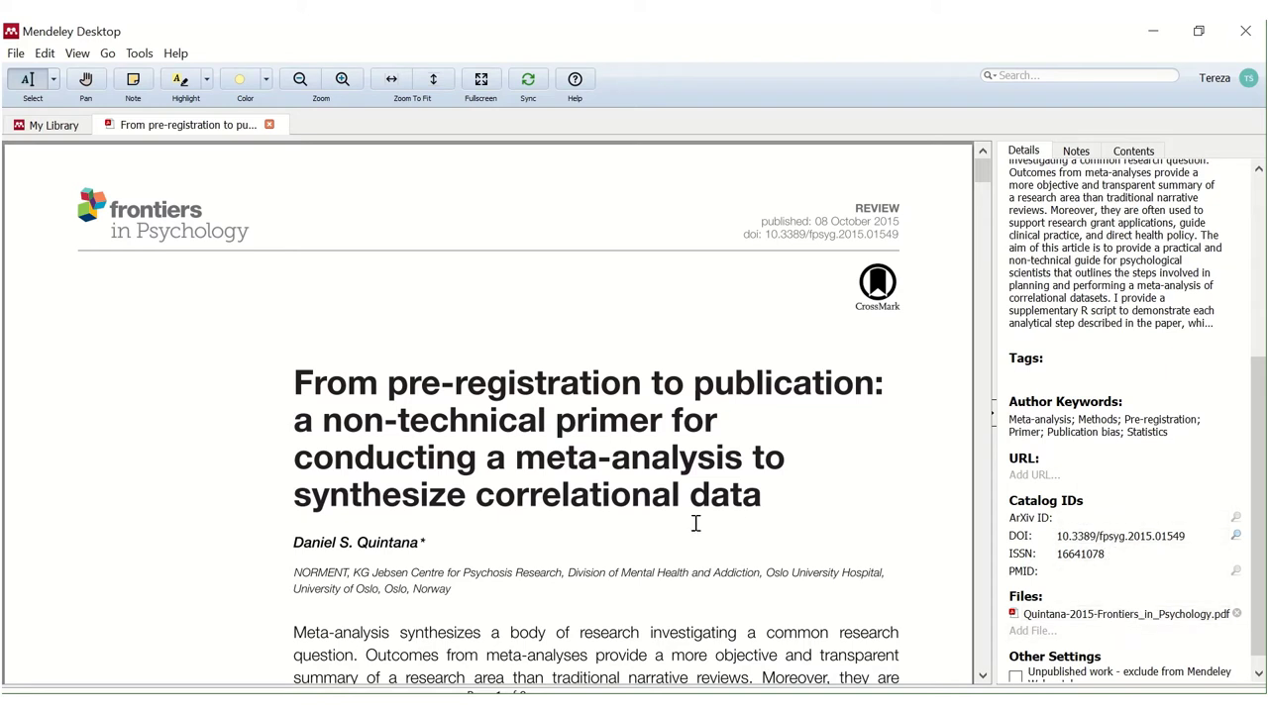
{"action": "scroll", "coordinate": [697, 523], "scroll_direction": "down", "scroll_amount": 1}
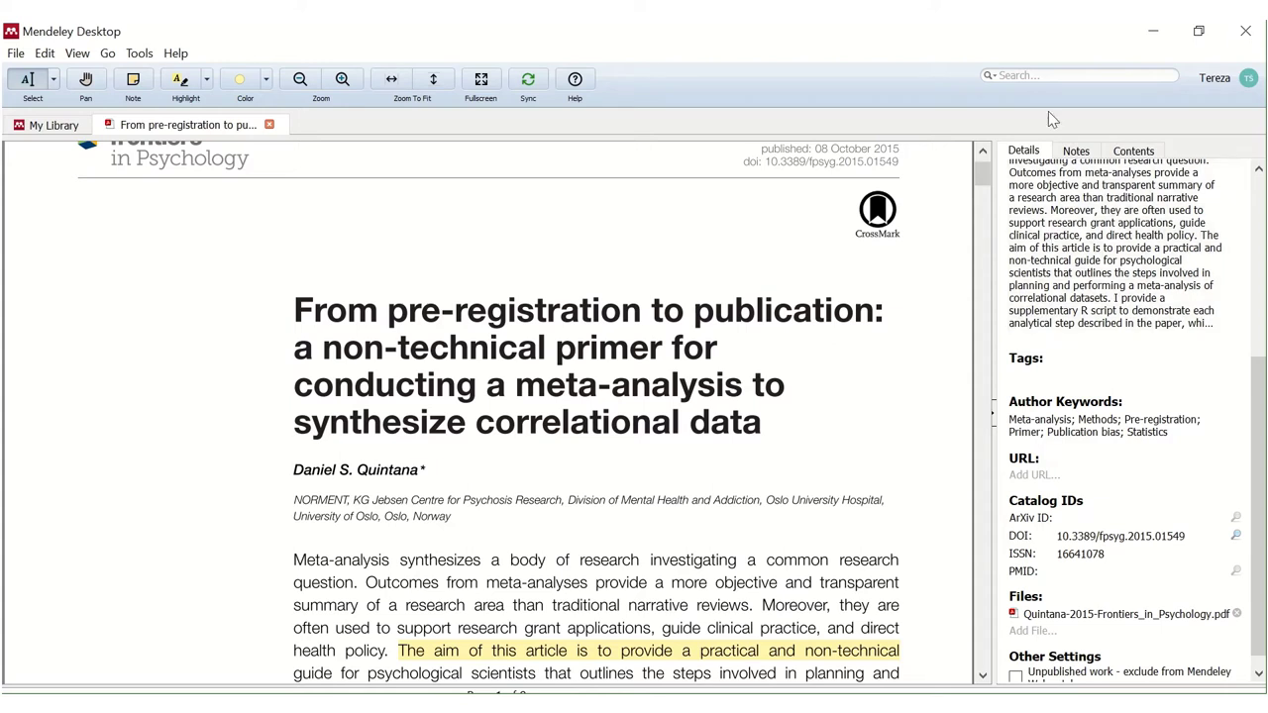
Search the article's full text for "meta-analysis".
{"action": "left_click", "coordinate": [1040, 70]}
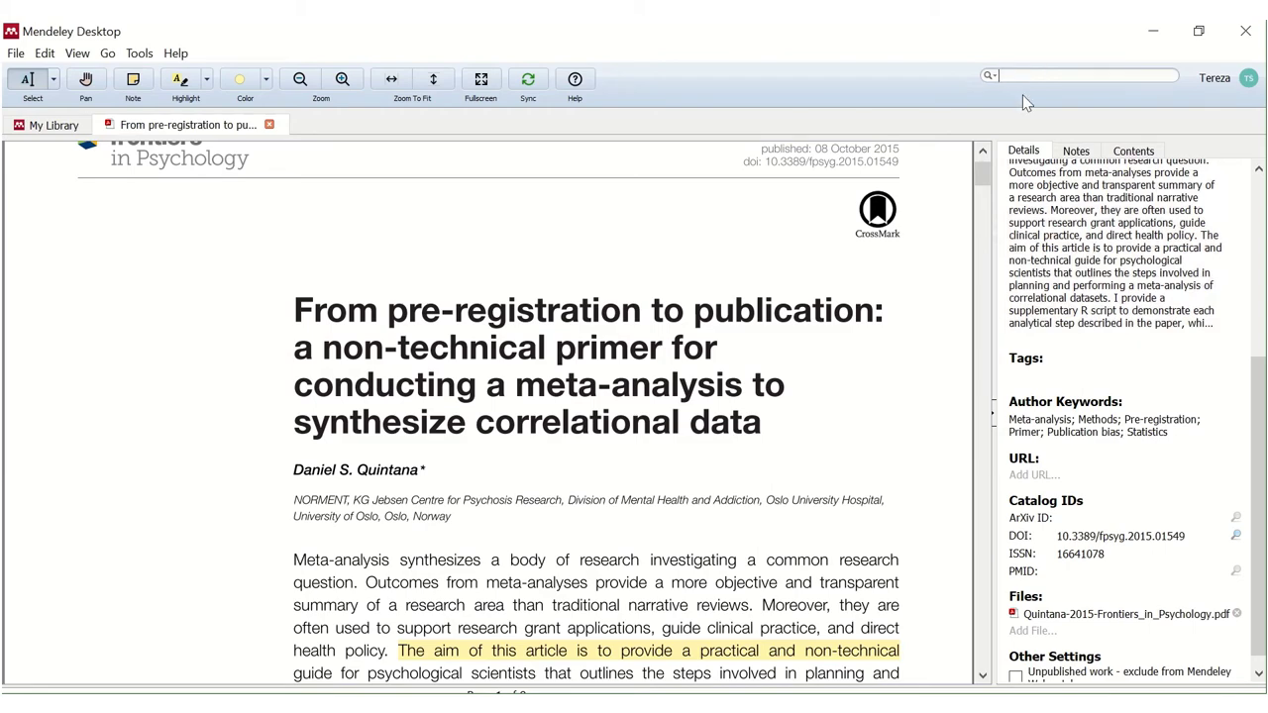
{"action": "type", "text": "meta-ana"}
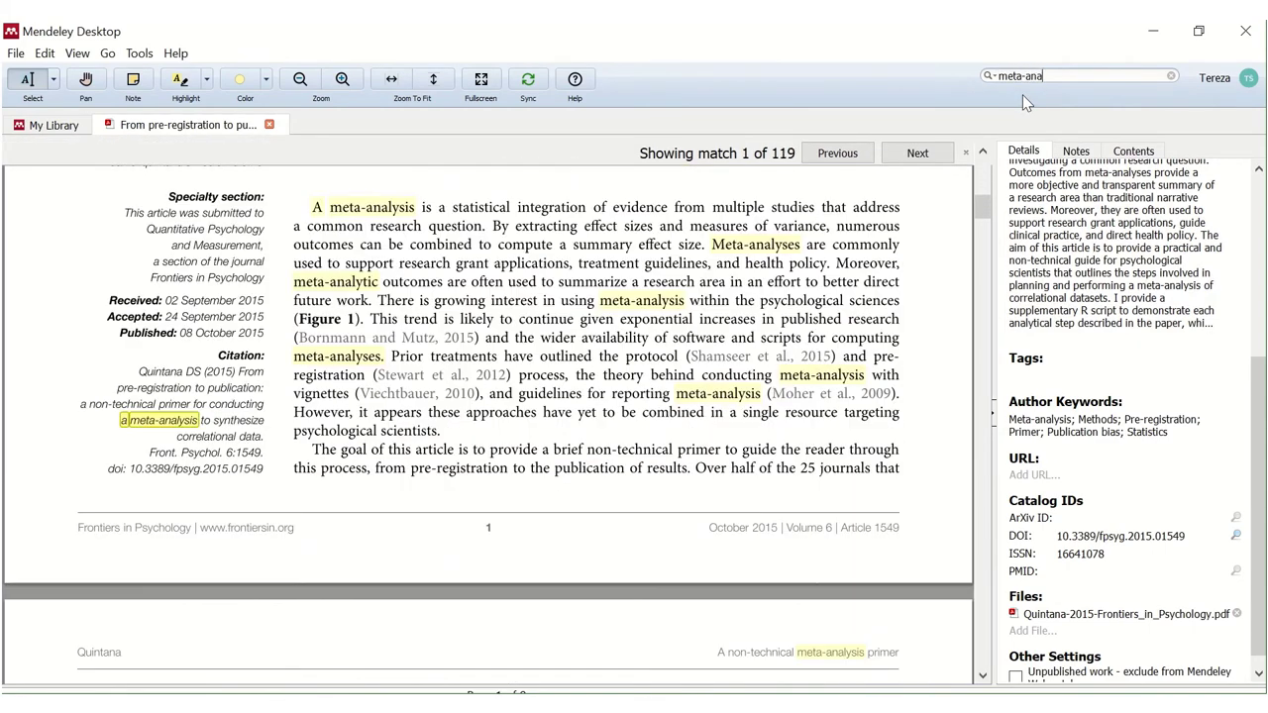
{"action": "type", "text": "lysis"}
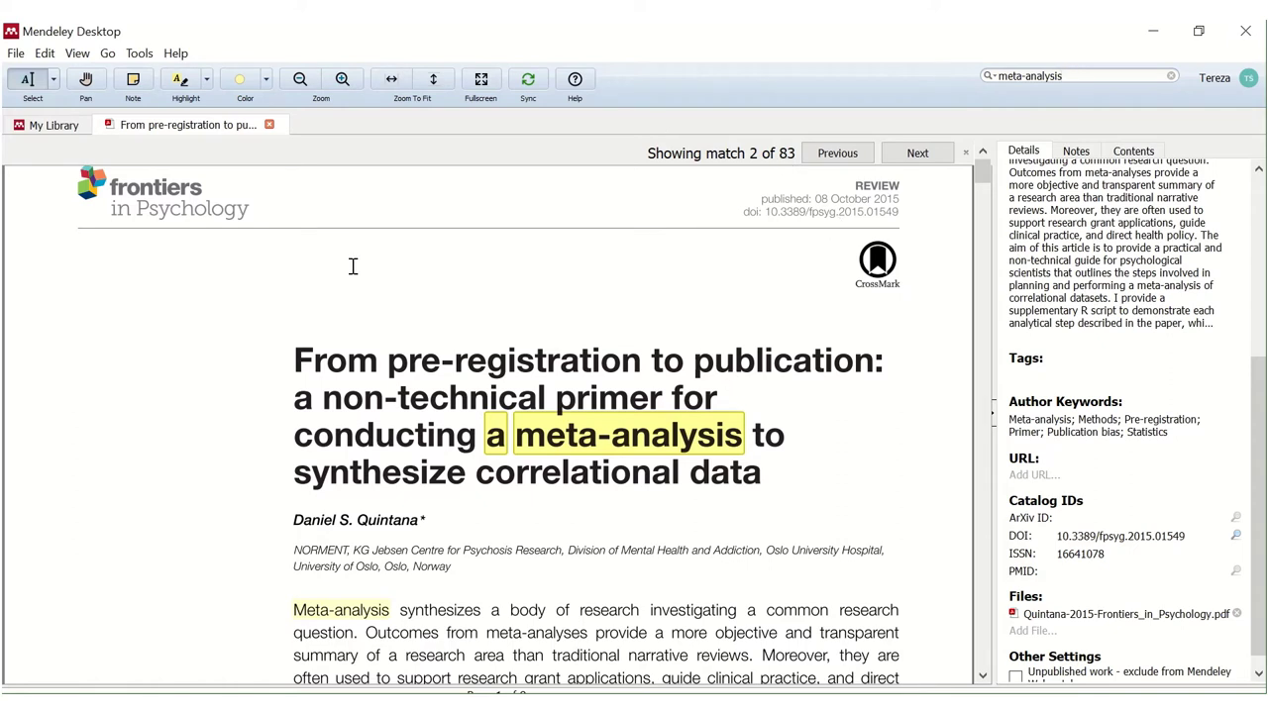
Close the article, search the Disertačka folder for "meta-analysis", look through the matching documents and clear the search.
{"action": "left_click", "coordinate": [269, 125]}
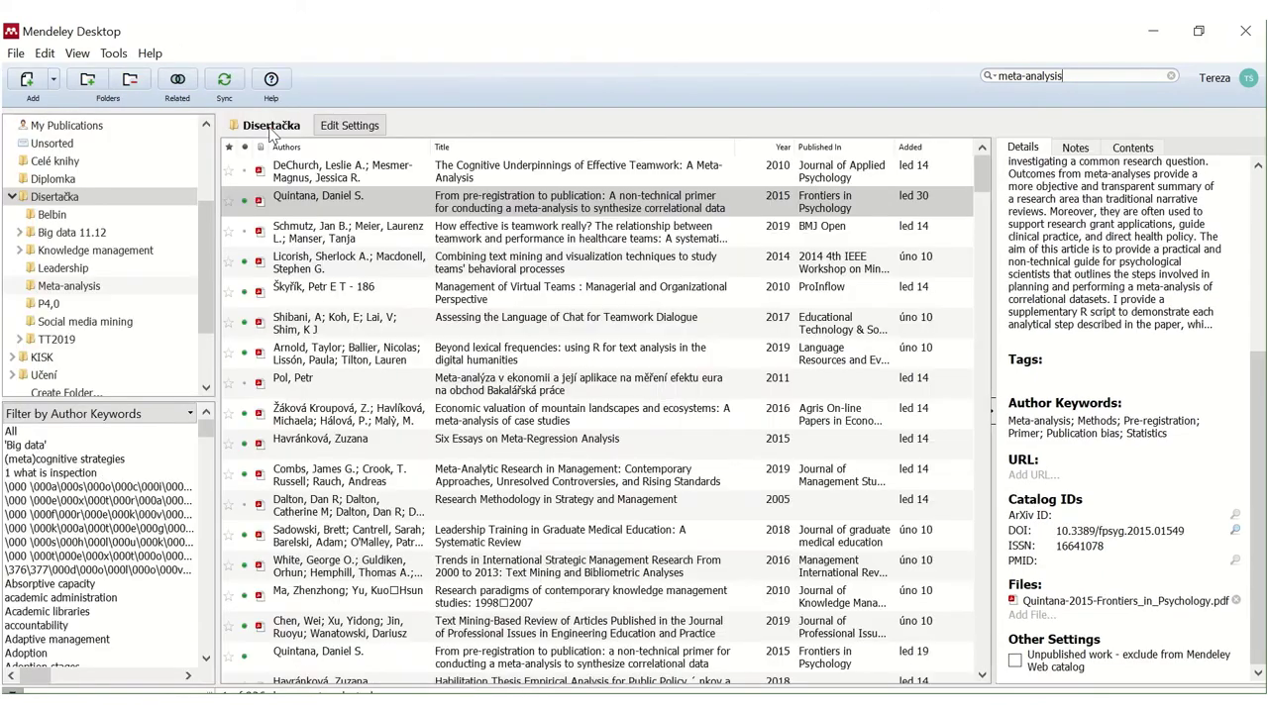
{"action": "left_click", "coordinate": [1091, 75]}
{"action": "key", "text": "Return"}
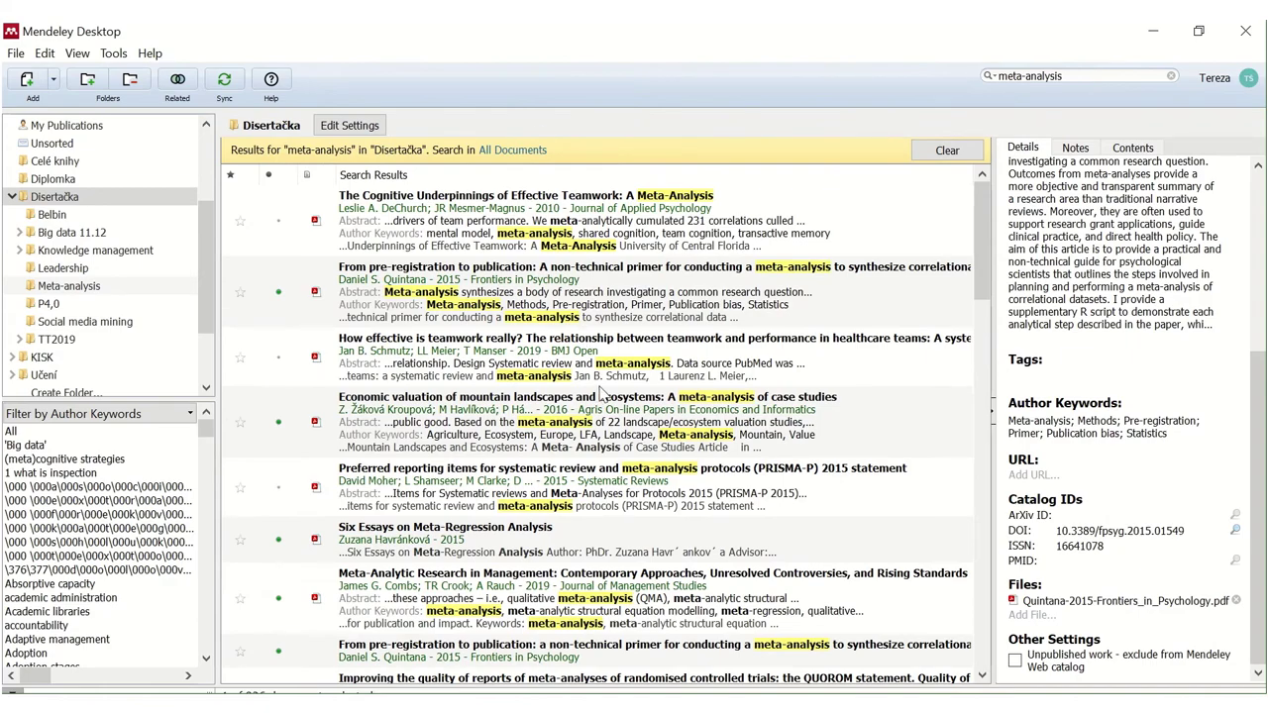
{"action": "scroll", "coordinate": [600, 392], "scroll_direction": "down", "scroll_amount": 5}
{"action": "scroll", "coordinate": [599, 391], "scroll_direction": "up", "scroll_amount": 5}
{"action": "left_click", "coordinate": [947, 151]}
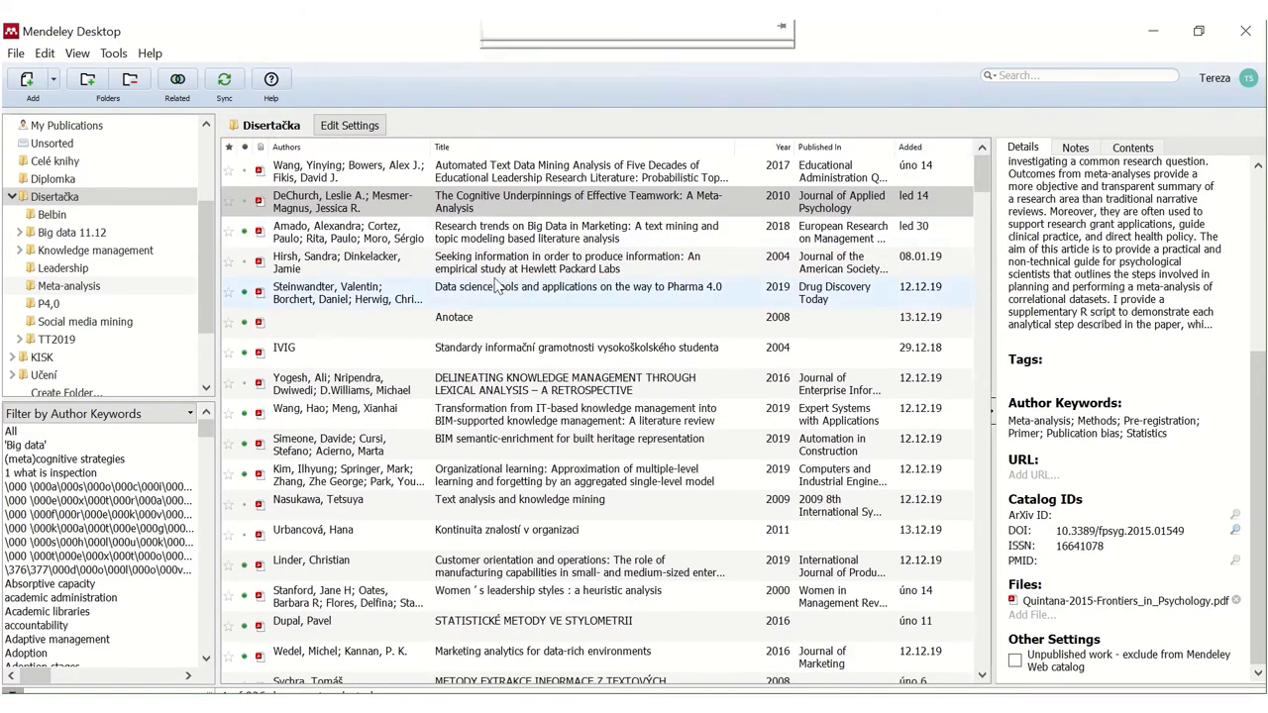
Look up related documents for "Research trends on Big Data in Marketing" and return to the Disertačka folder.
{"action": "left_click", "coordinate": [448, 203]}
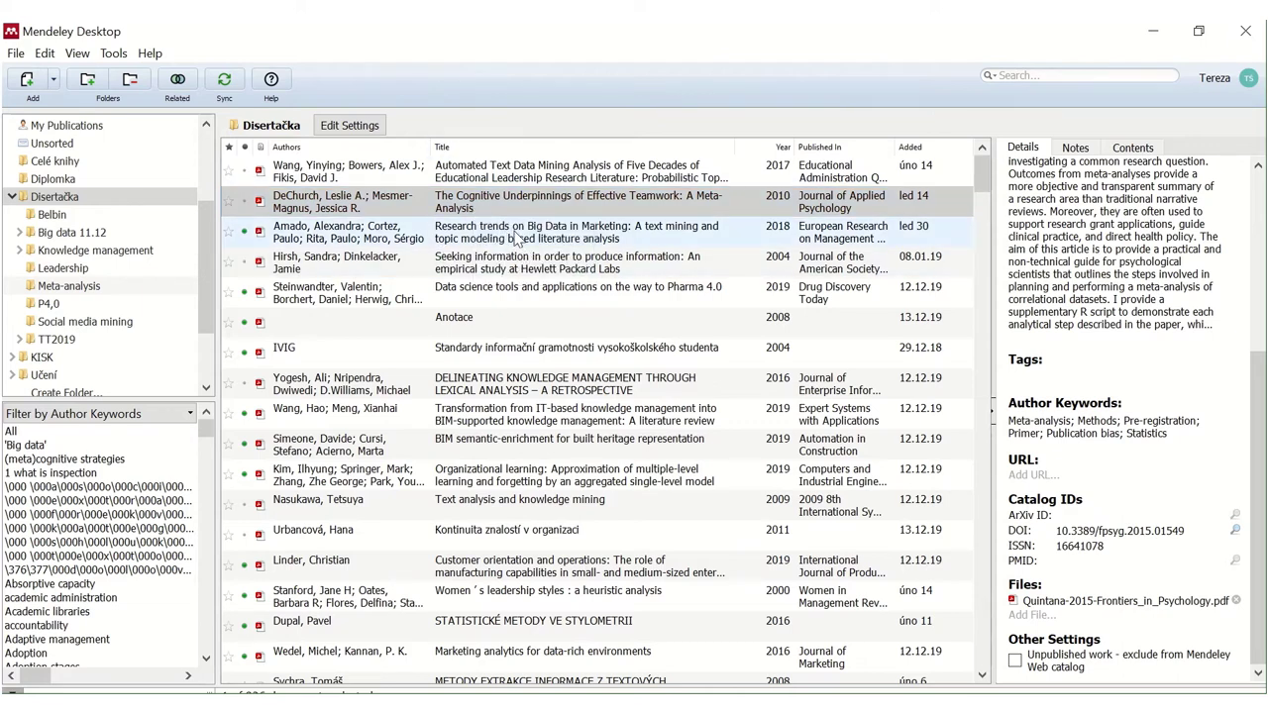
{"action": "left_click", "coordinate": [515, 240]}
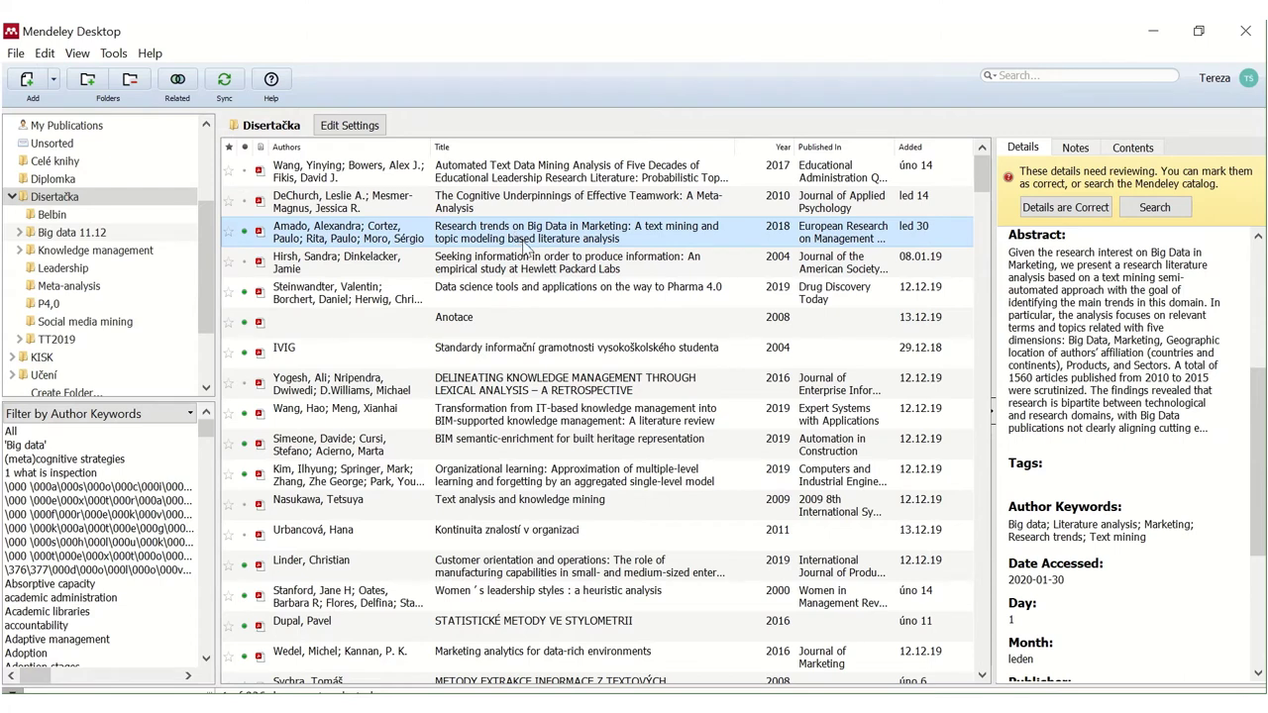
{"action": "right_click", "coordinate": [524, 241]}
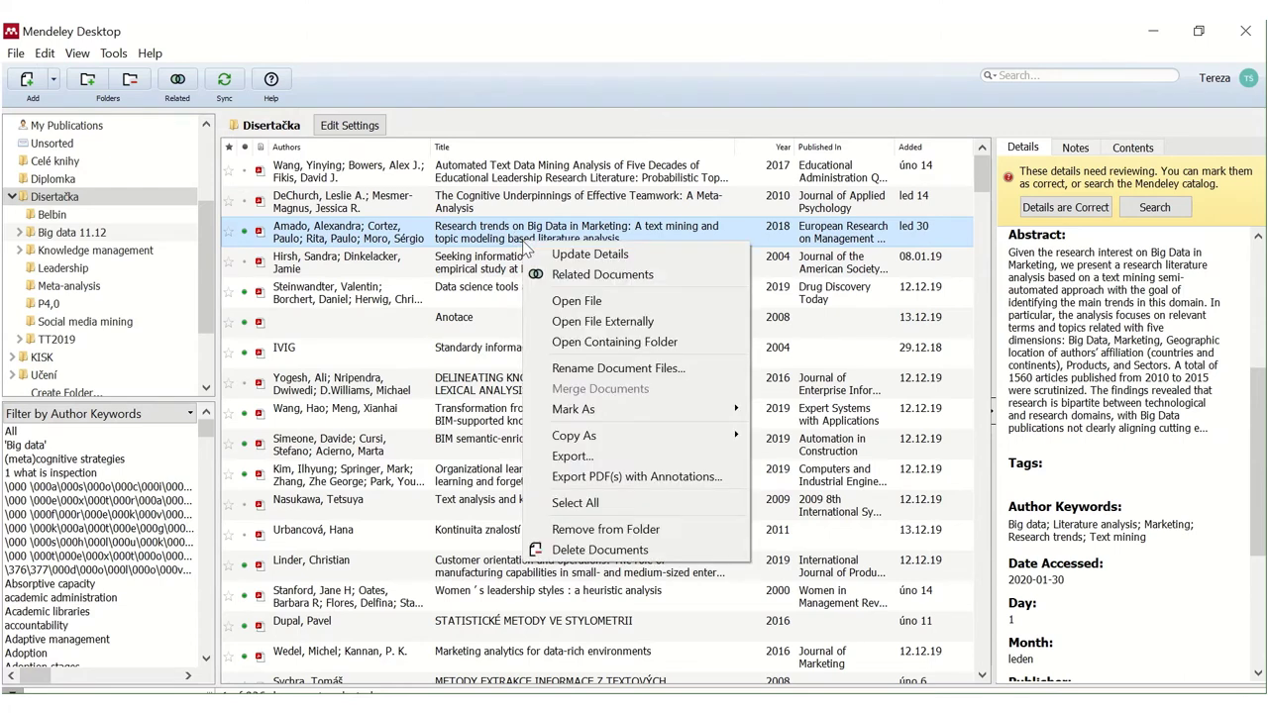
{"action": "left_click", "coordinate": [583, 278]}
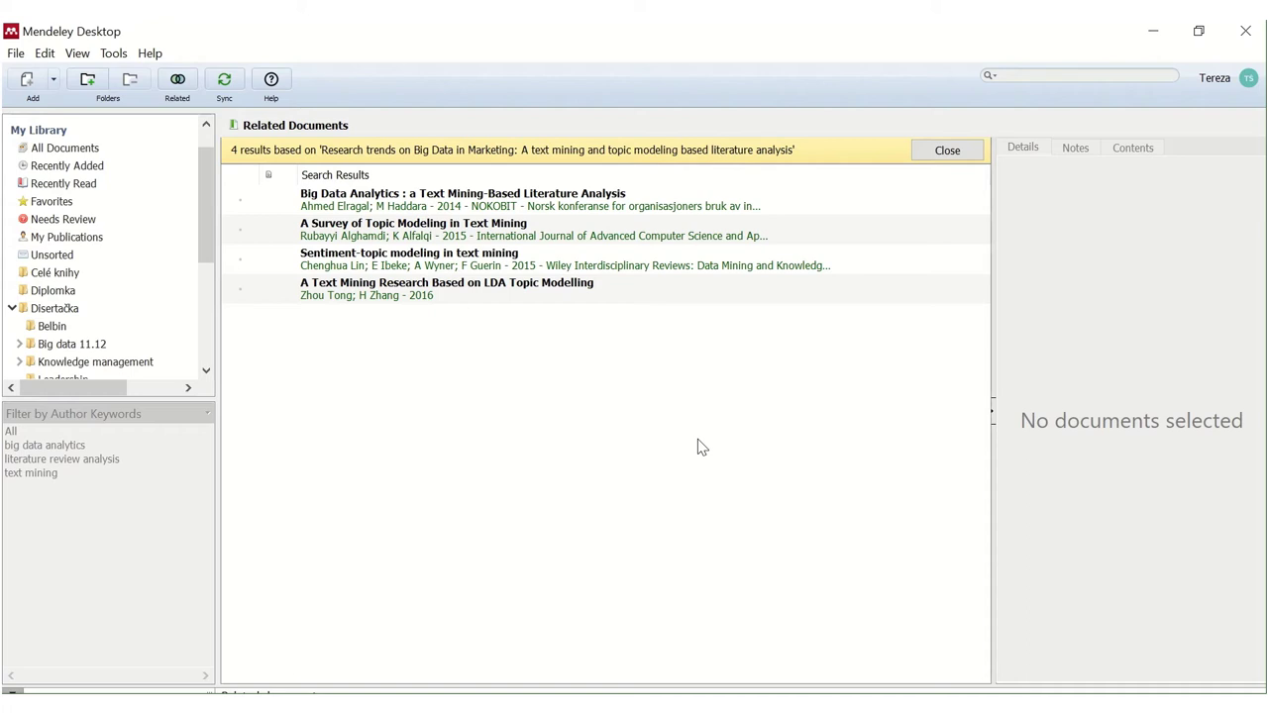
{"action": "left_click", "coordinate": [957, 150]}
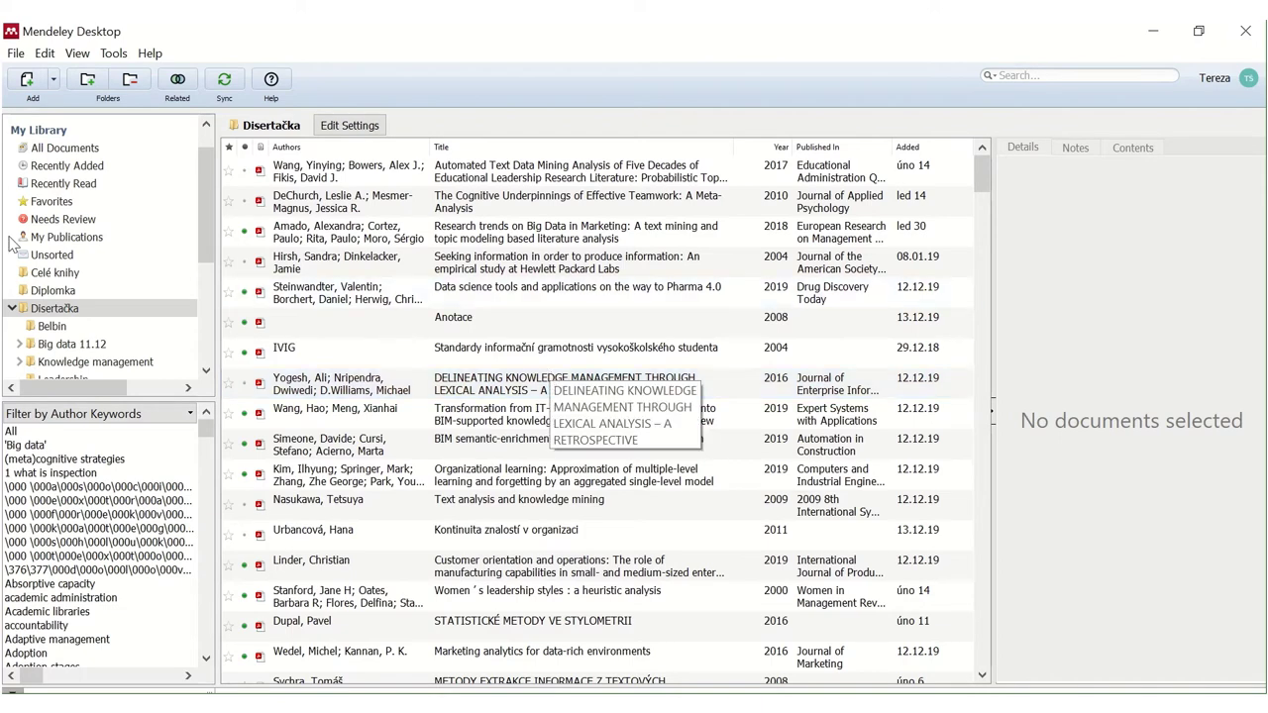
Search Mendeley's literature catalog for "bigdata" and look through the results.
{"action": "scroll", "coordinate": [159, 264], "scroll_direction": "up", "scroll_amount": 1}
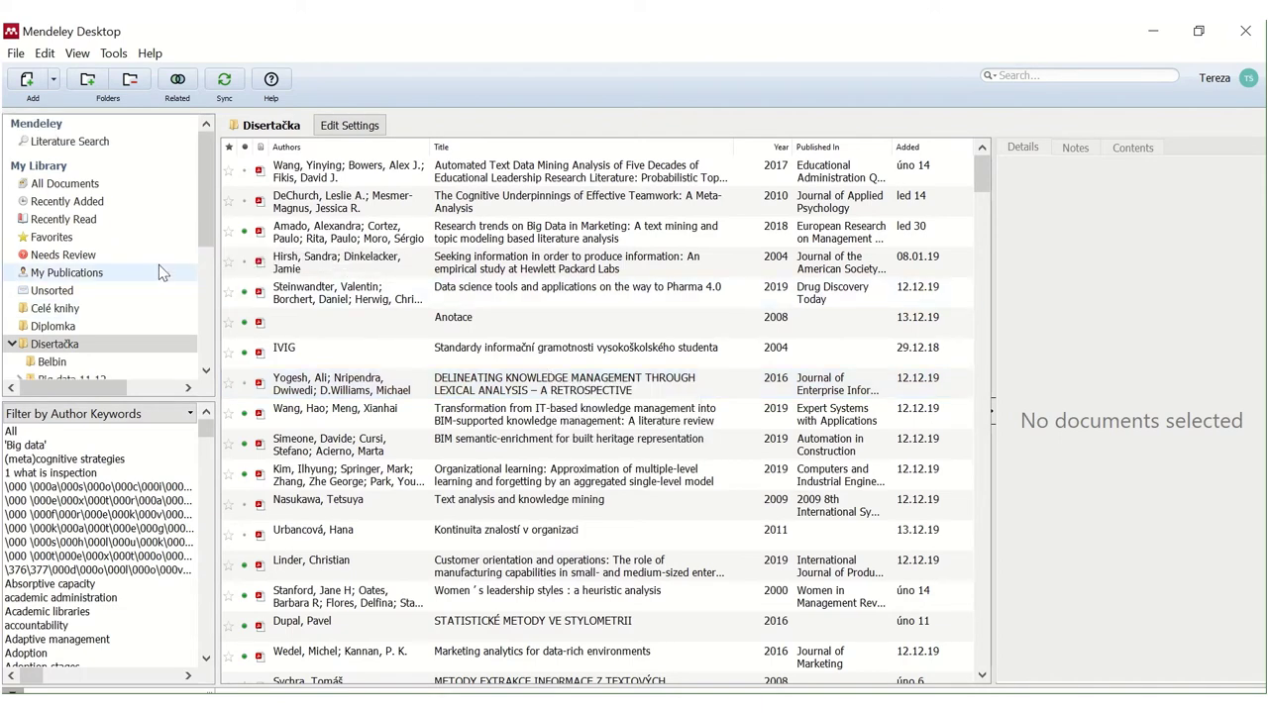
{"action": "left_click", "coordinate": [90, 143]}
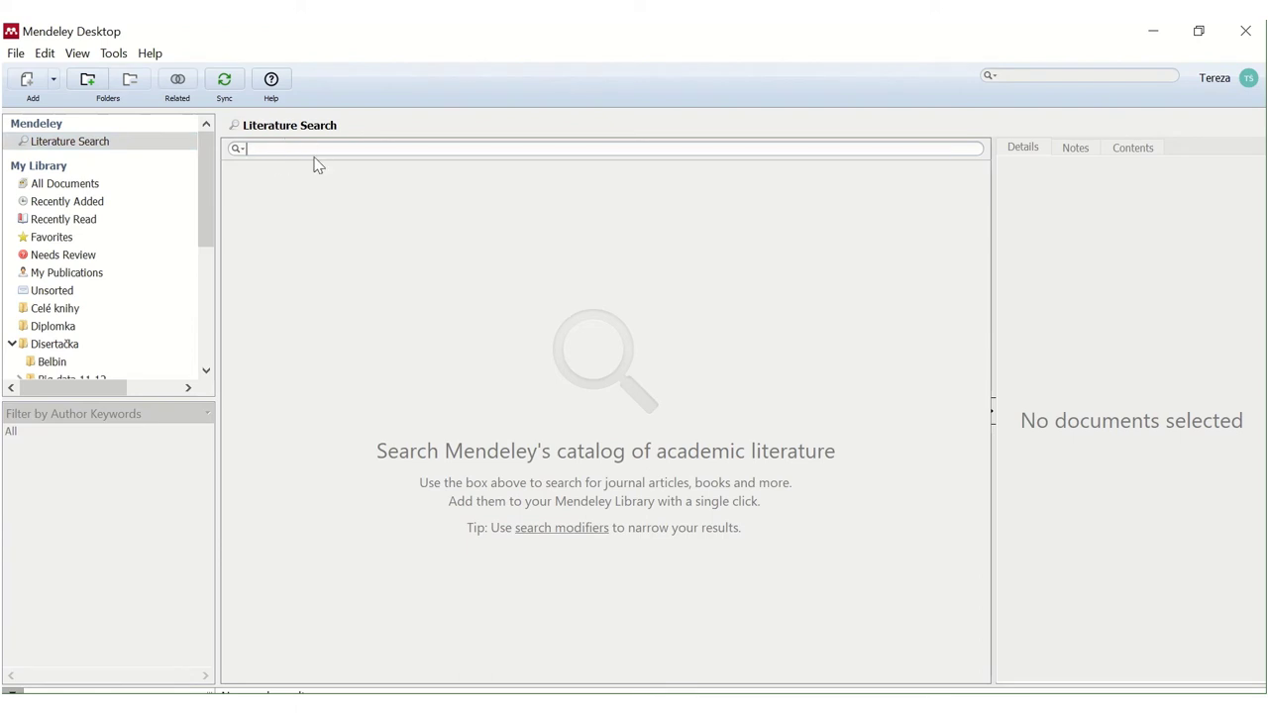
{"action": "type", "text": "bigdata"}
{"action": "key", "text": "Return"}
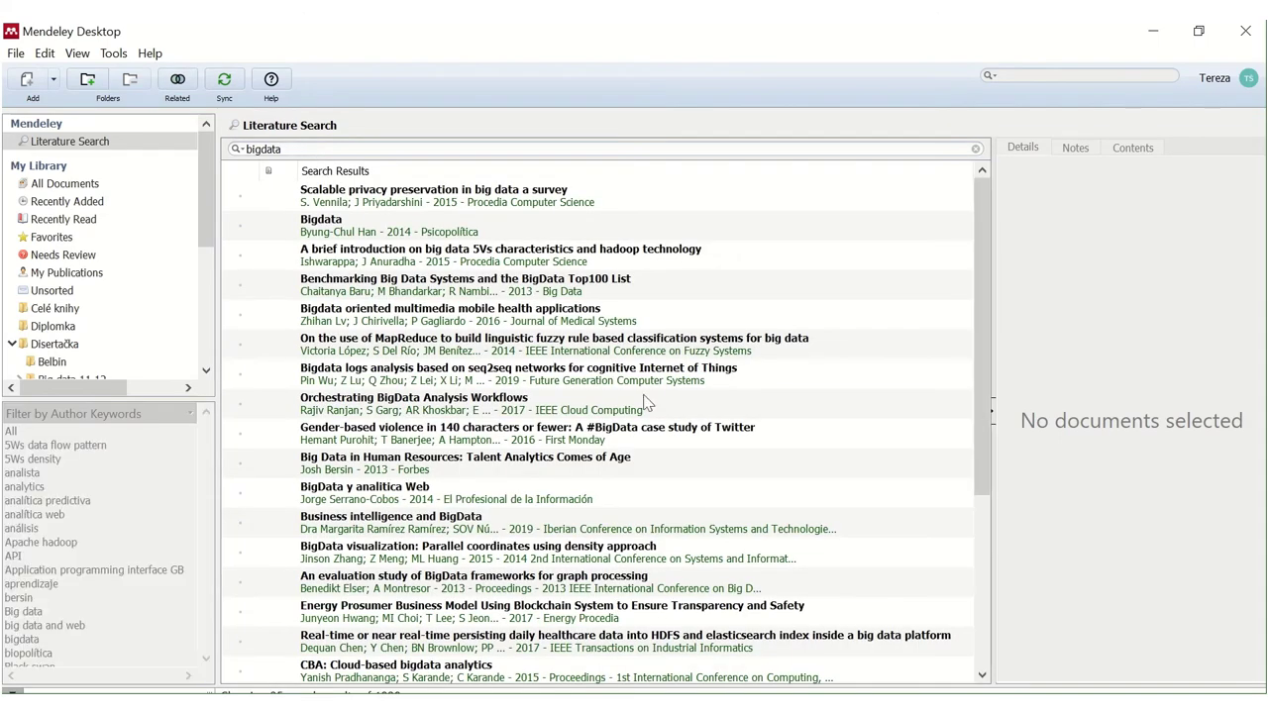
{"action": "scroll", "coordinate": [644, 401], "scroll_direction": "down", "scroll_amount": 3}
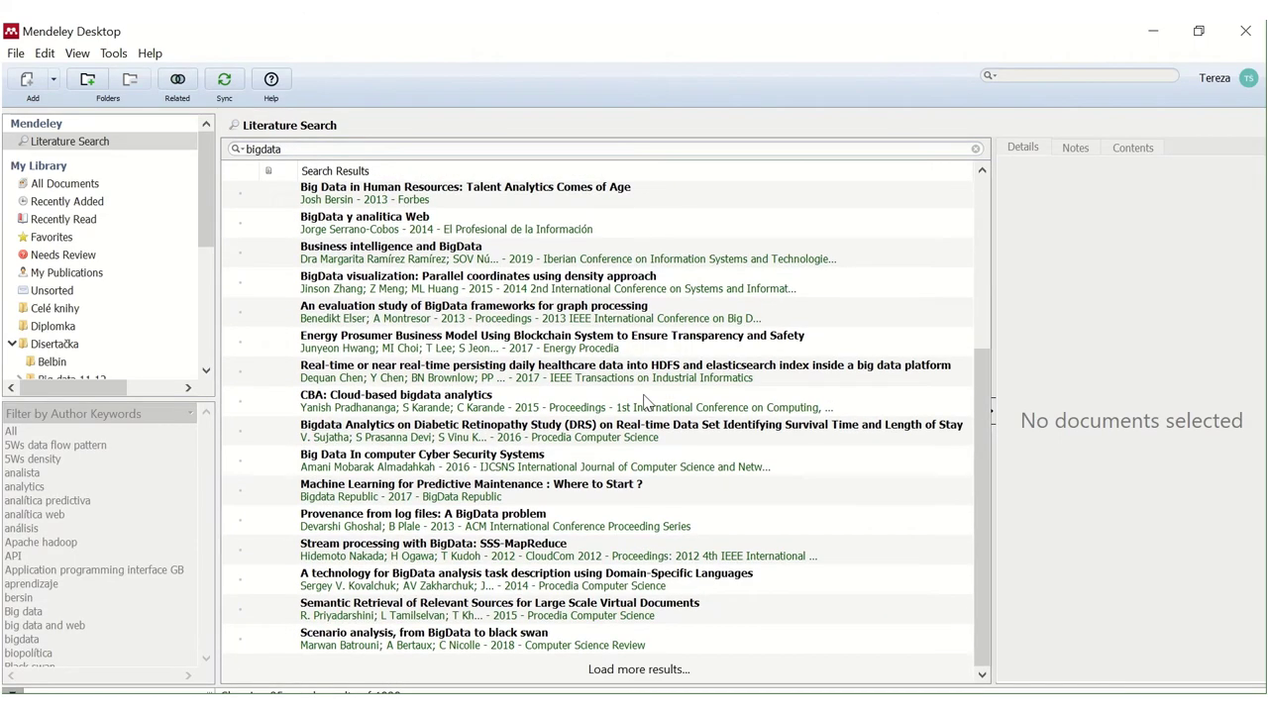
{"action": "scroll", "coordinate": [645, 400], "scroll_direction": "up", "scroll_amount": 3}
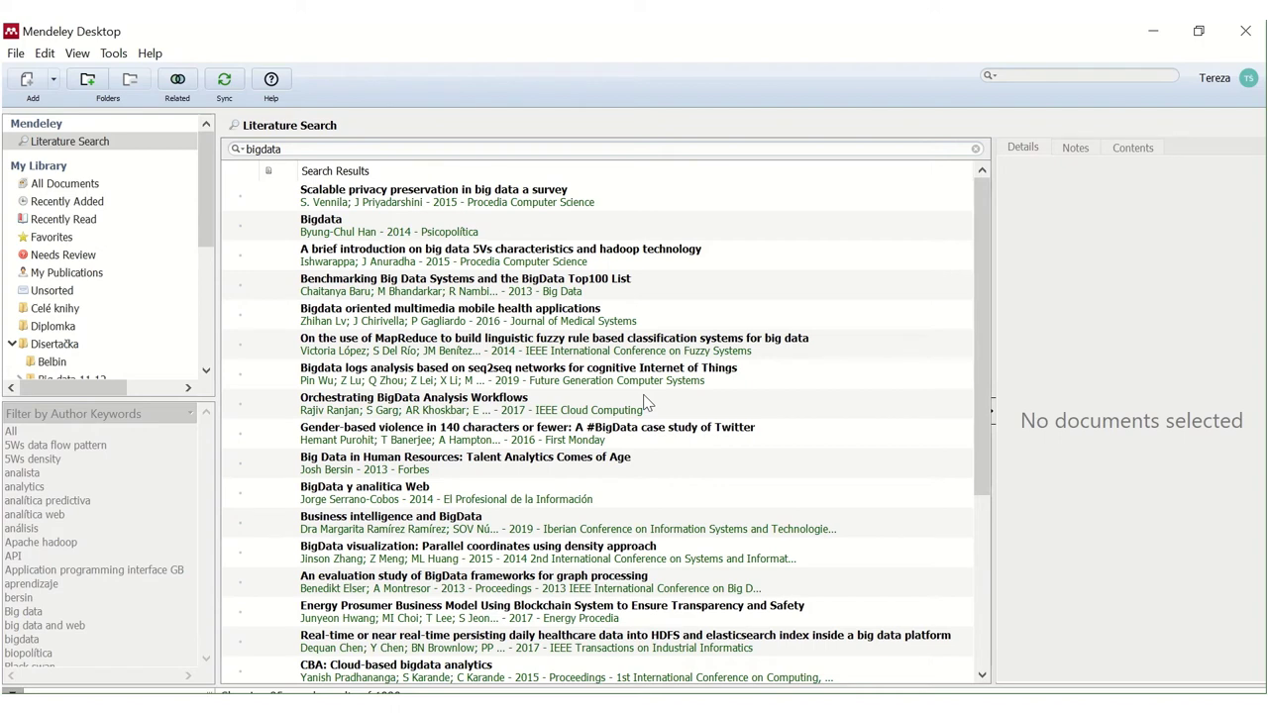
{"action": "mouse_move", "coordinate": [630, 25]}
{"action": "left_click", "coordinate": [526, 55]}
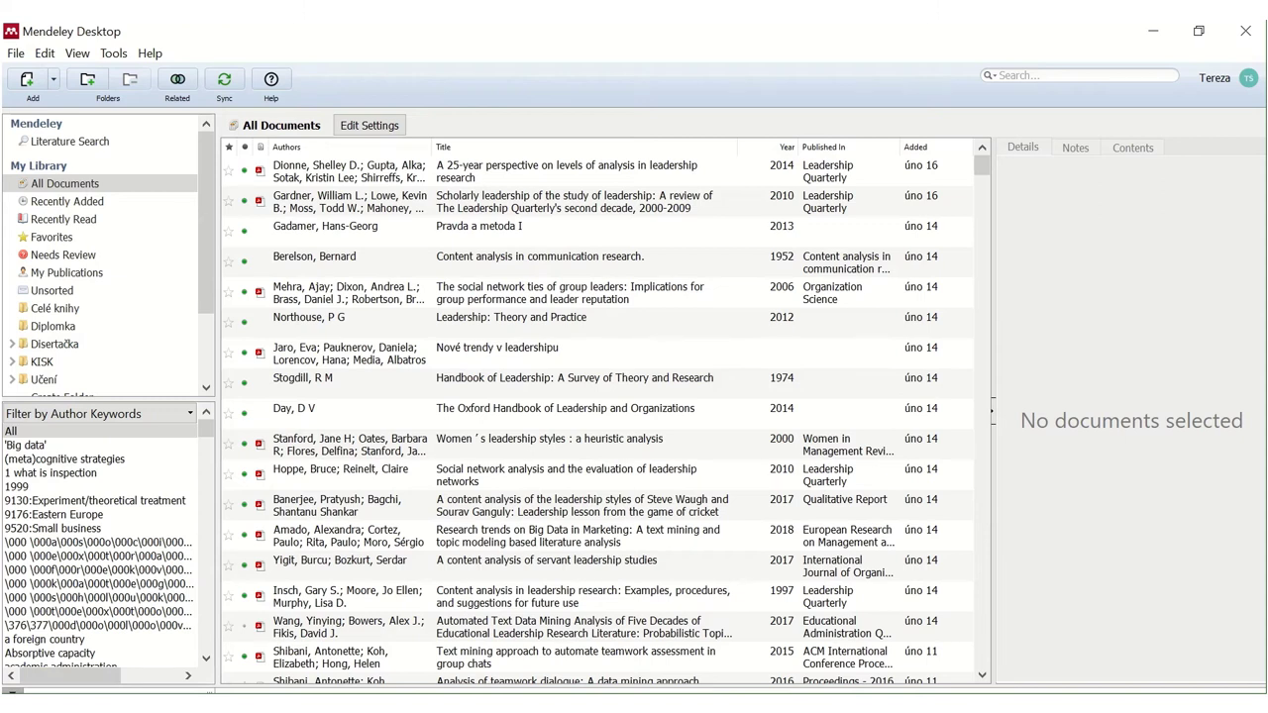
{"action": "left_click", "coordinate": [113, 57]}
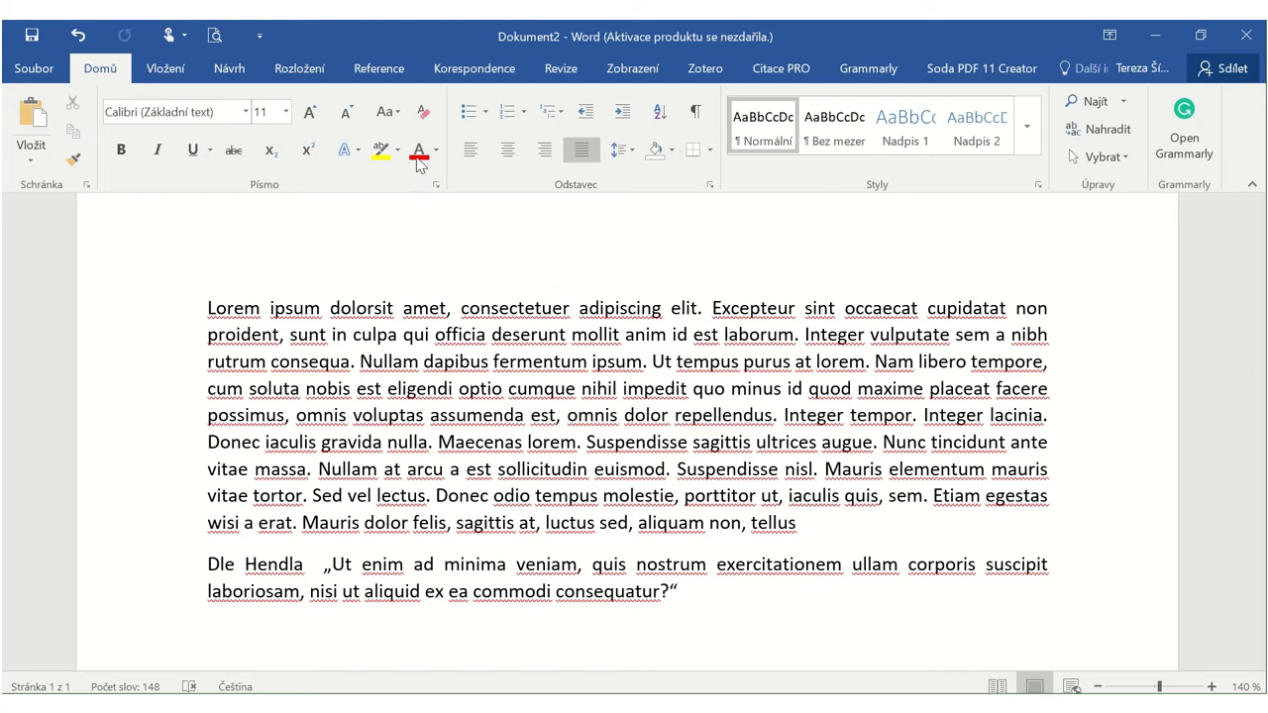
In the Word document, search Mendeley for "po" and cite the 2015 "Systematic Analysis of the Molecular Mechanism" article after "amet", preceded by a space.
{"action": "left_click", "coordinate": [379, 70]}
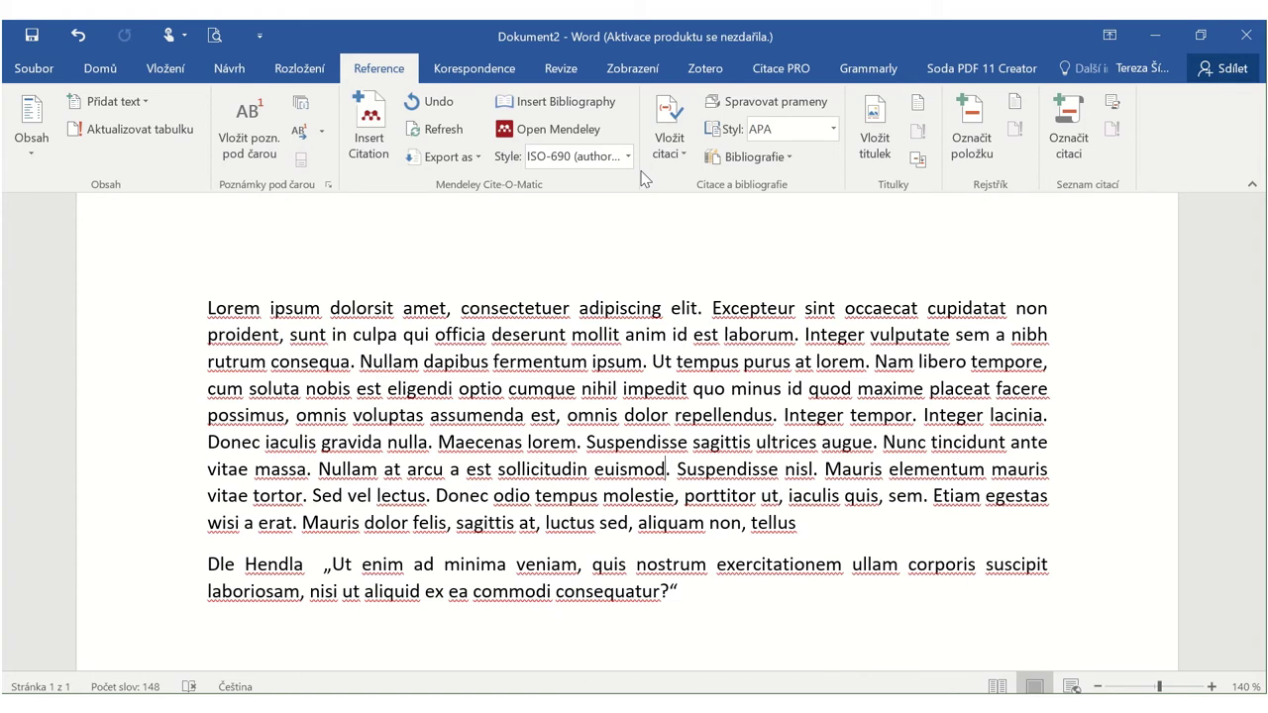
{"action": "left_click", "coordinate": [448, 308]}
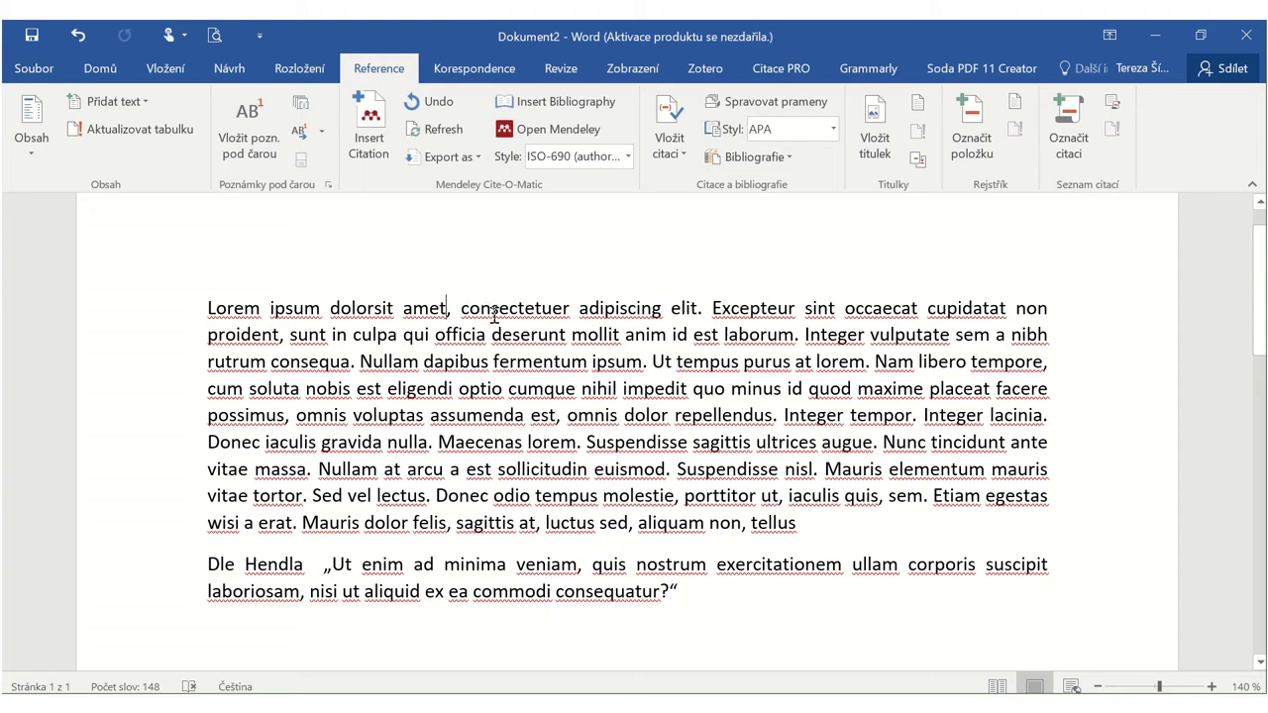
{"action": "left_click", "coordinate": [377, 159]}
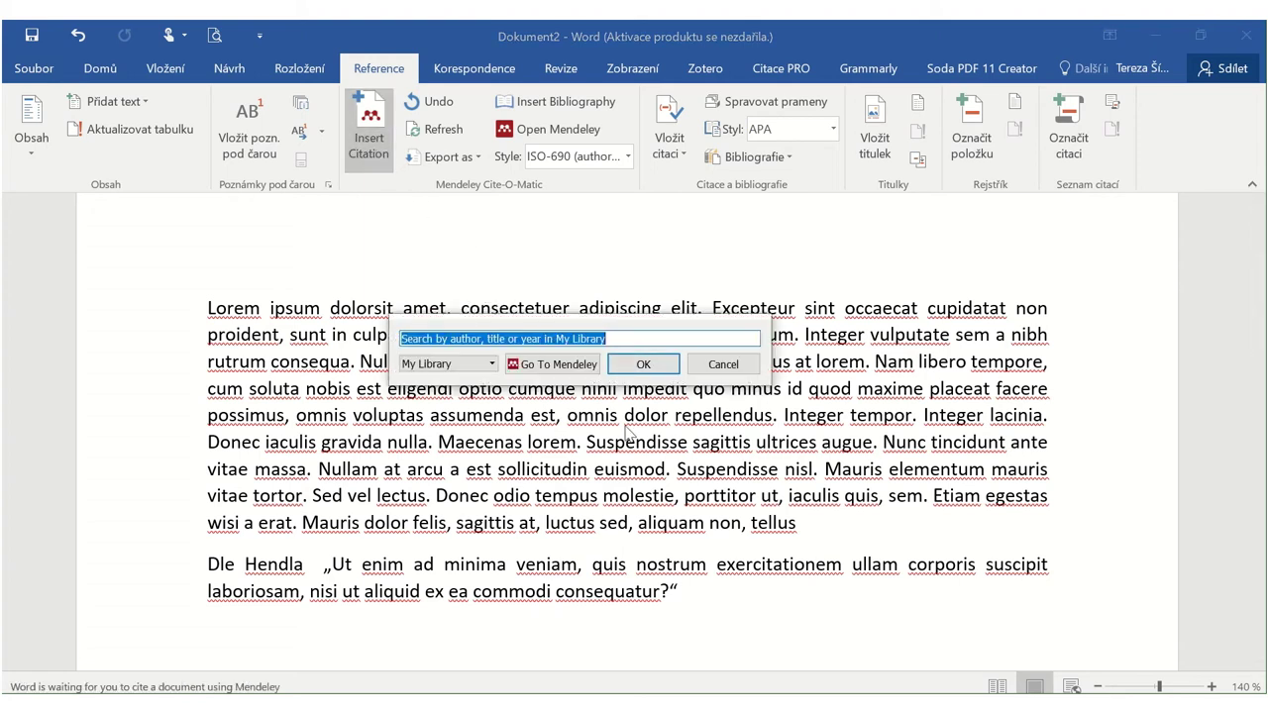
{"action": "type", "text": "po"}
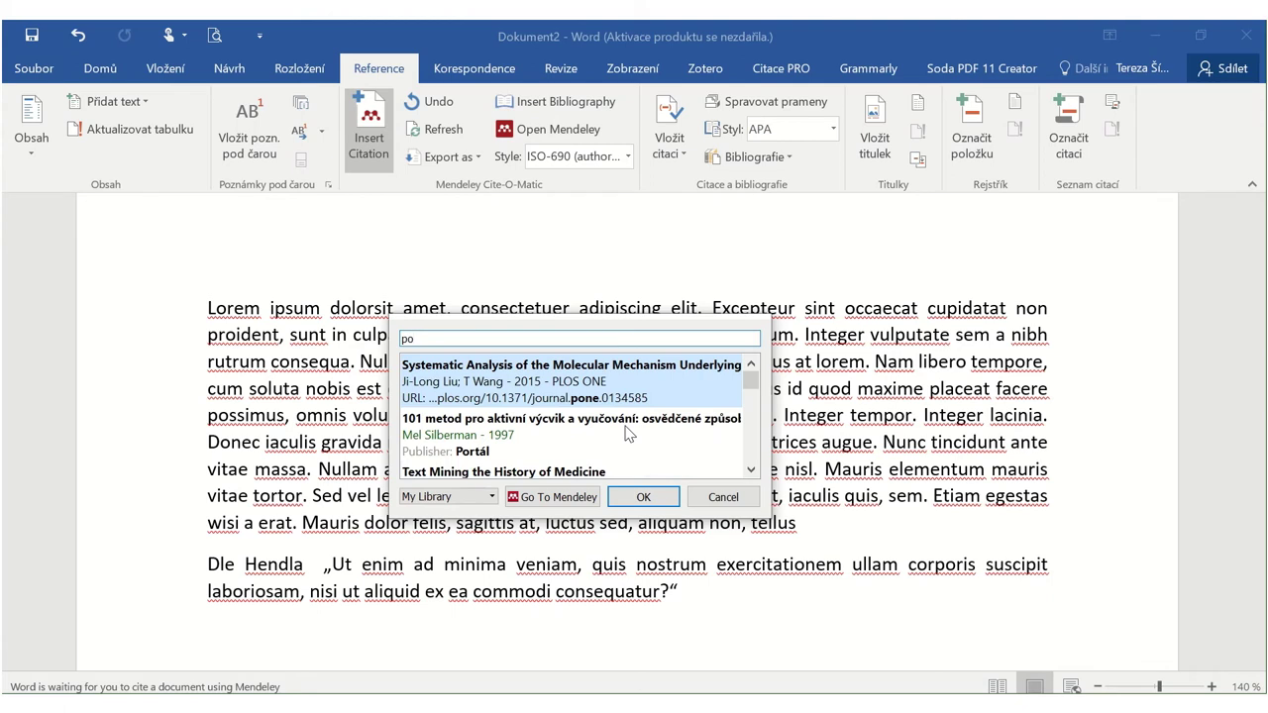
{"action": "left_click", "coordinate": [585, 385]}
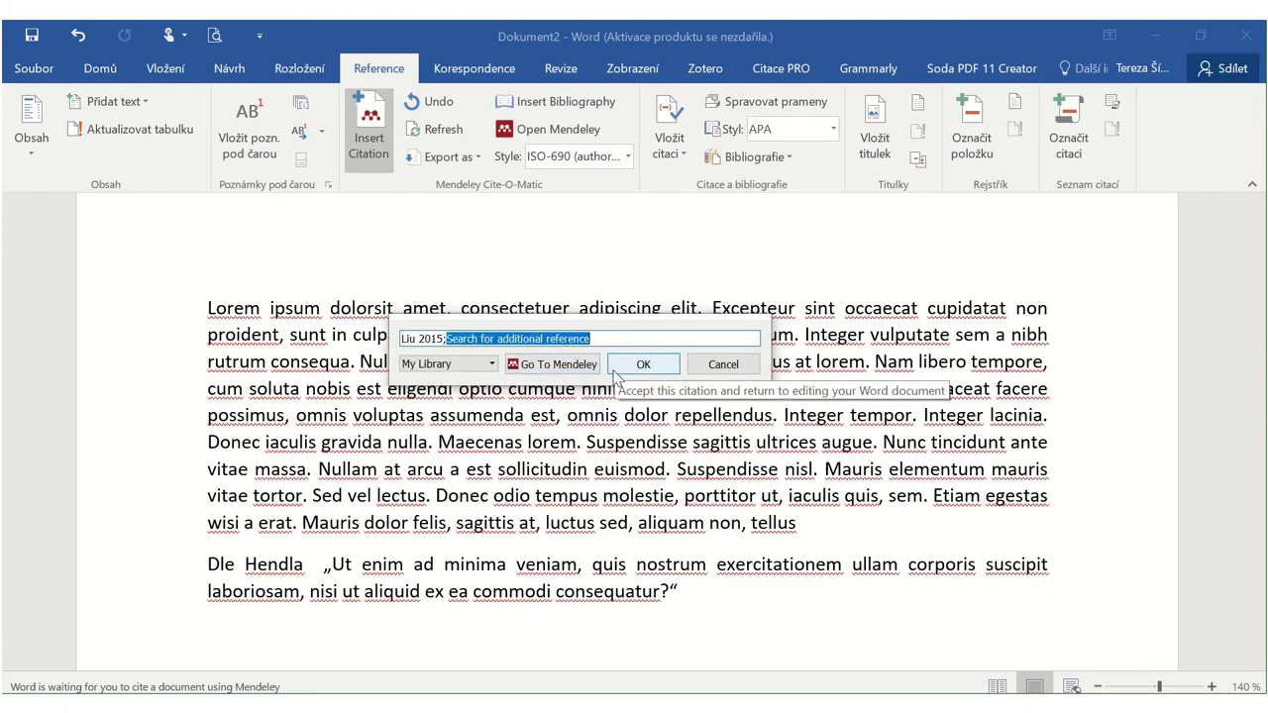
{"action": "left_click", "coordinate": [615, 374]}
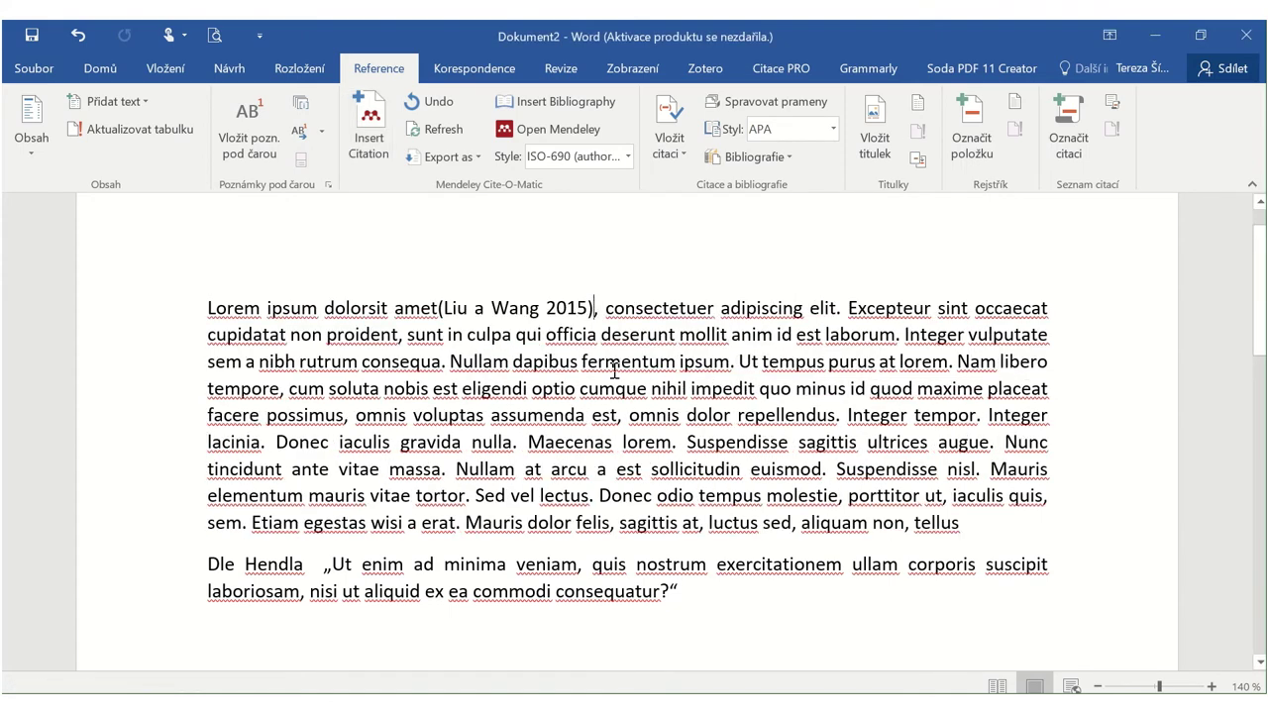
{"action": "left_click", "coordinate": [438, 313]}
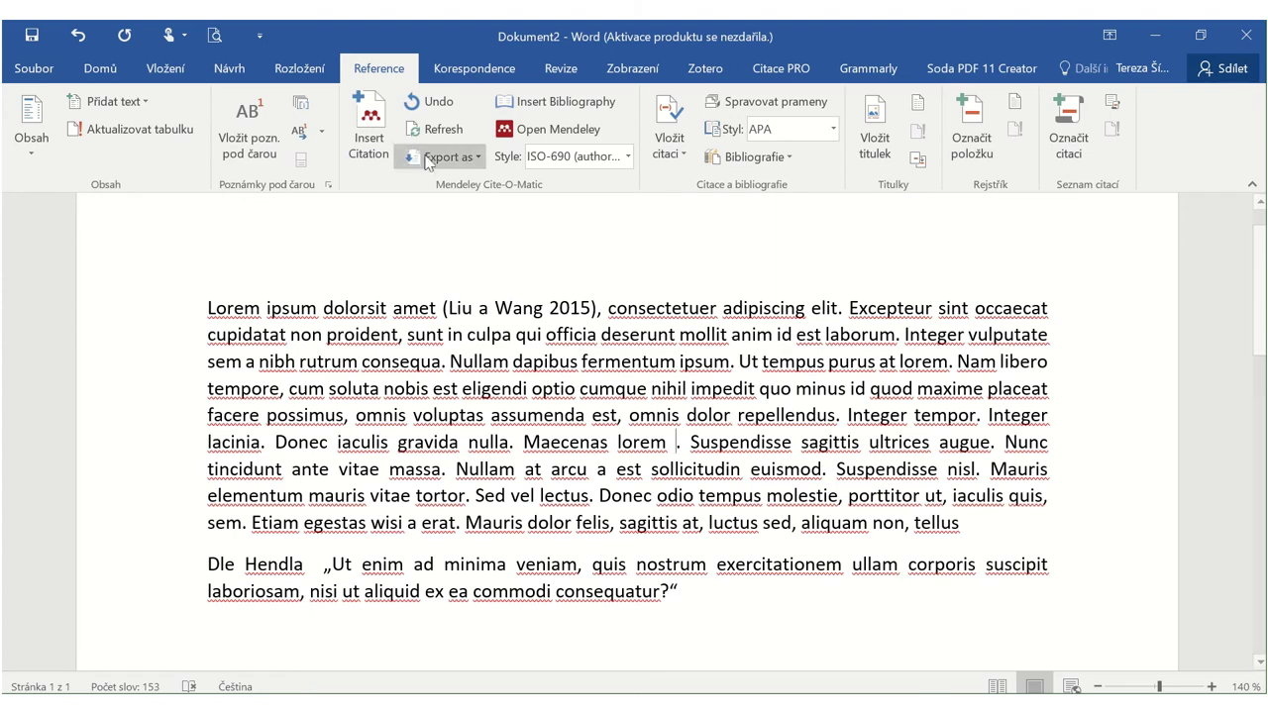
Search Mendeley for "de" and cite the 2014 "Knowledge Management Concept" document after "Maecenas lorem".
{"action": "left_click", "coordinate": [368, 124]}
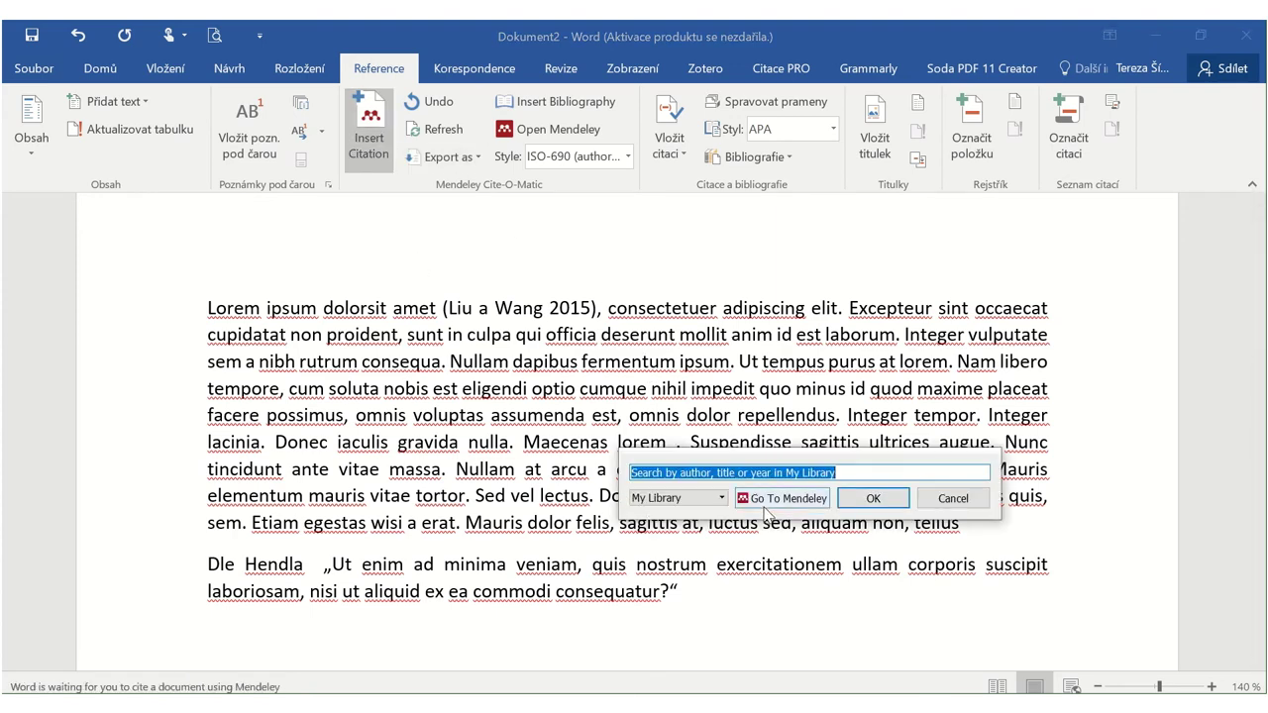
{"action": "type", "text": "de"}
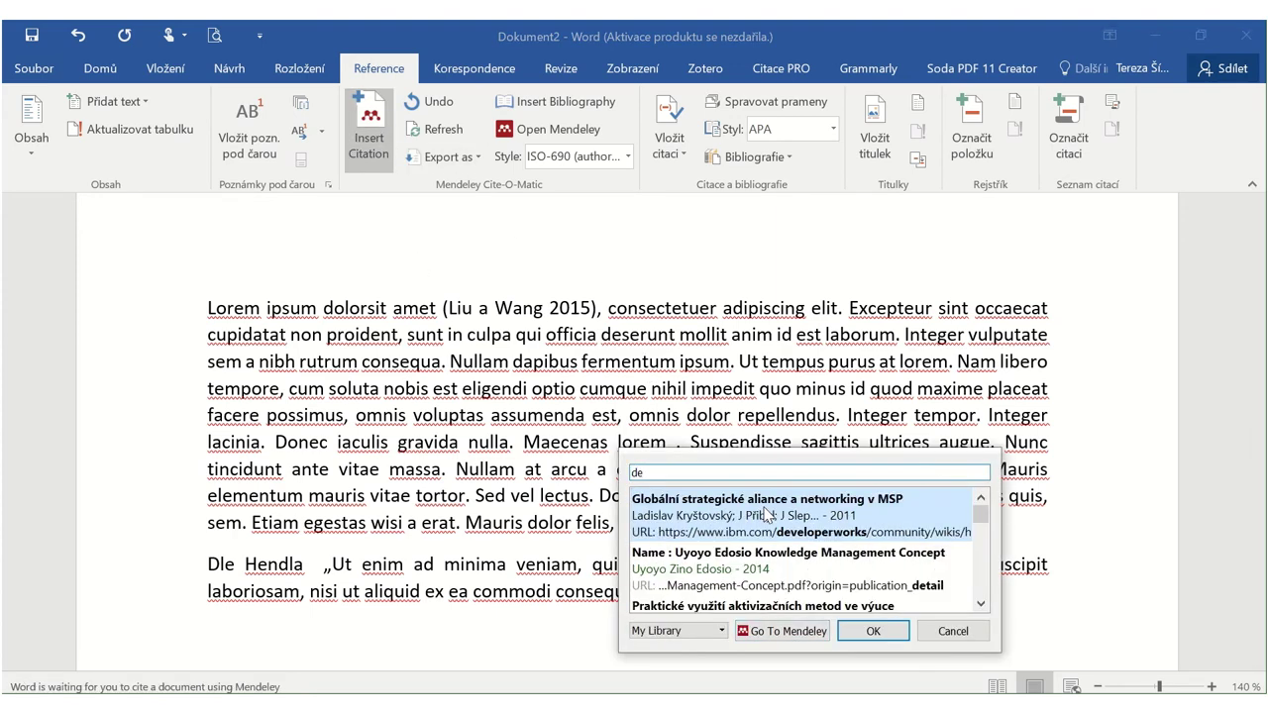
{"action": "left_click", "coordinate": [767, 567]}
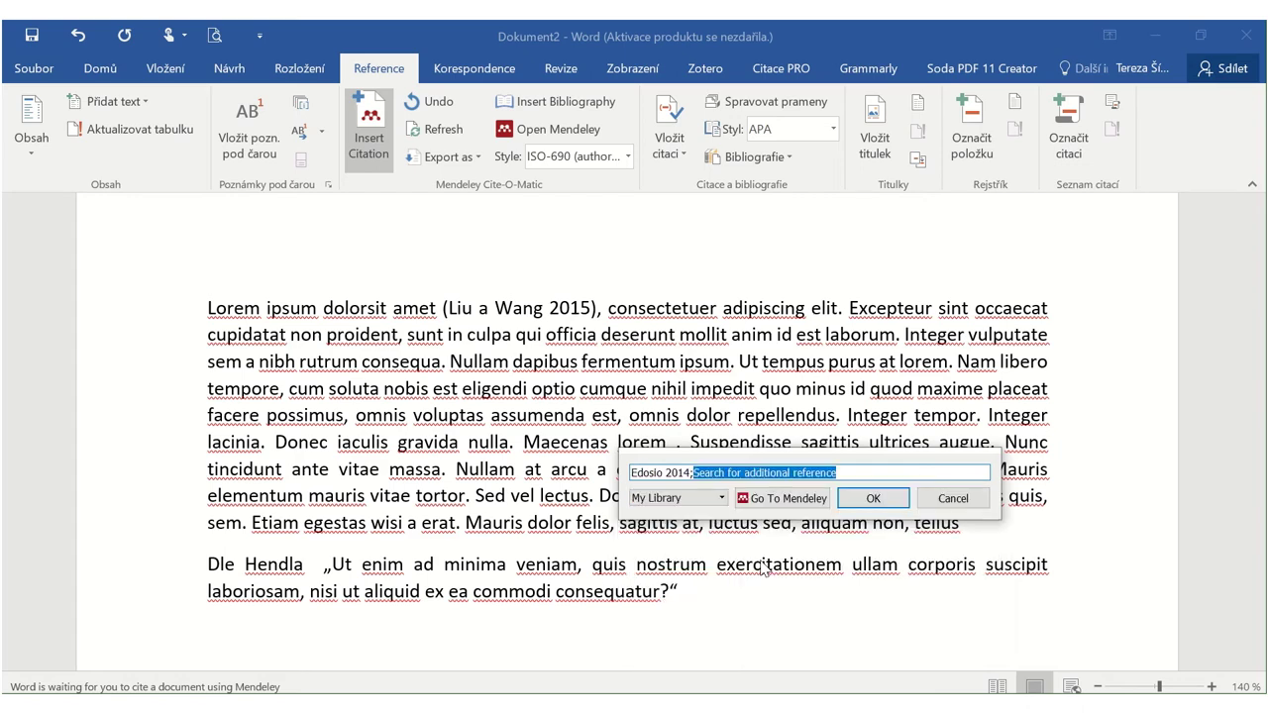
{"action": "left_click", "coordinate": [874, 501]}
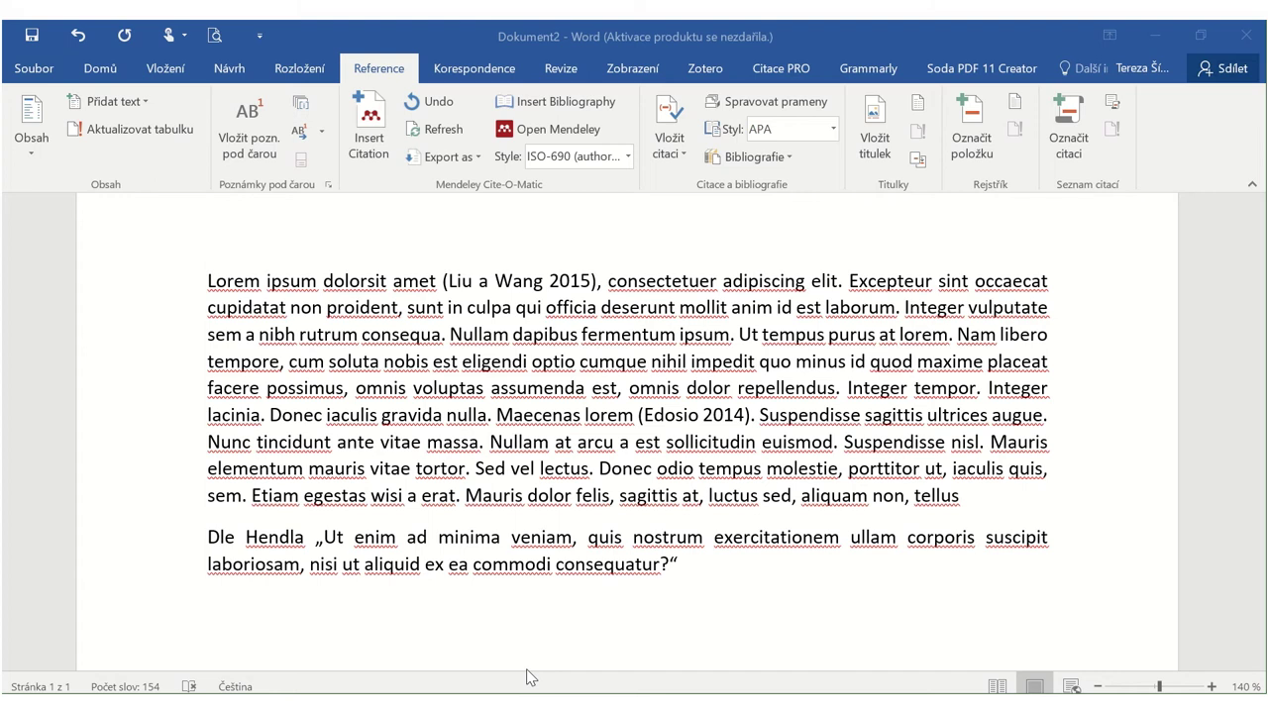
Start a Mendeley citation before the quotation in the last paragraph and pick the 2015 book "Přehled statistických metod" by searching for its author.
{"action": "left_click", "coordinate": [306, 547]}
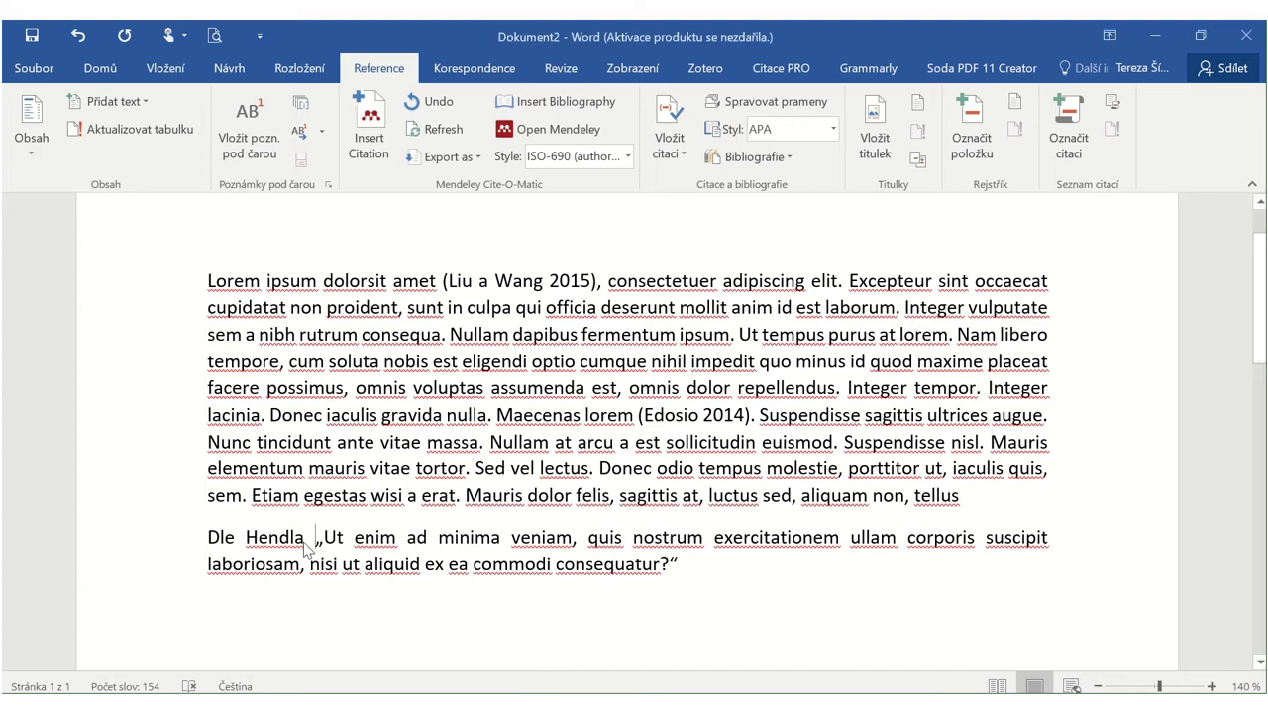
{"action": "left_click", "coordinate": [364, 161]}
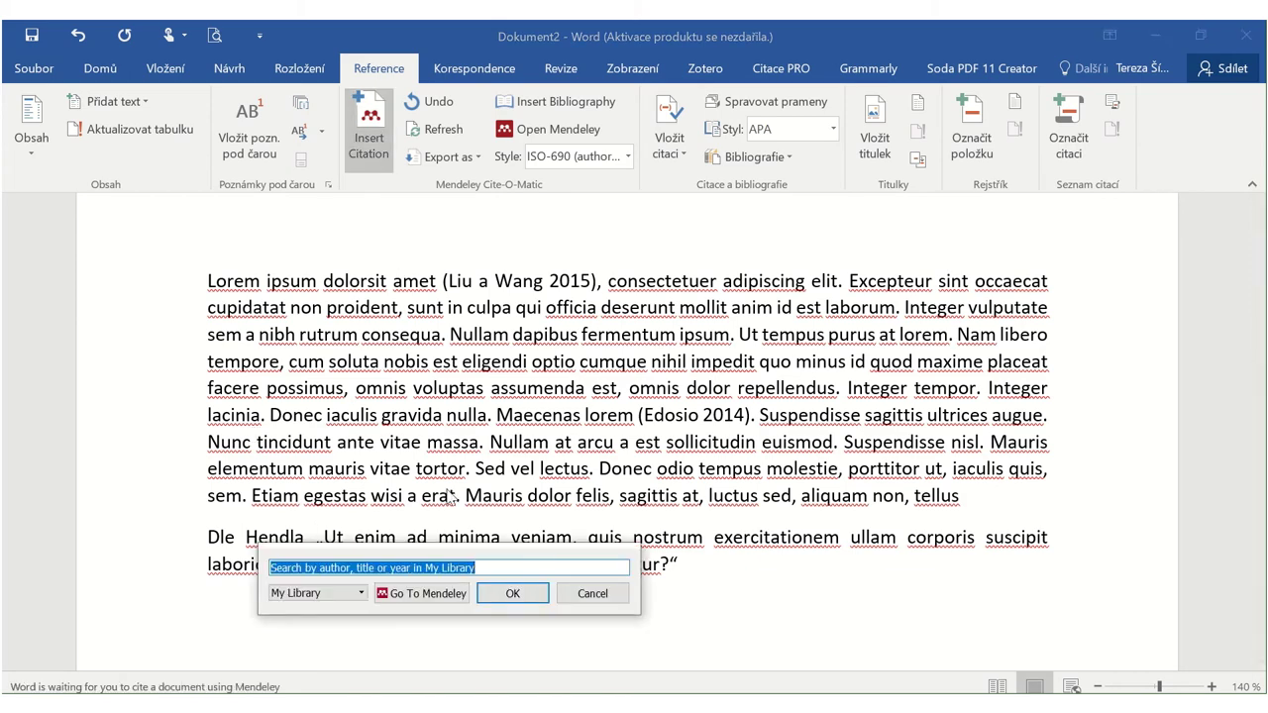
{"action": "type", "text": "hen"}
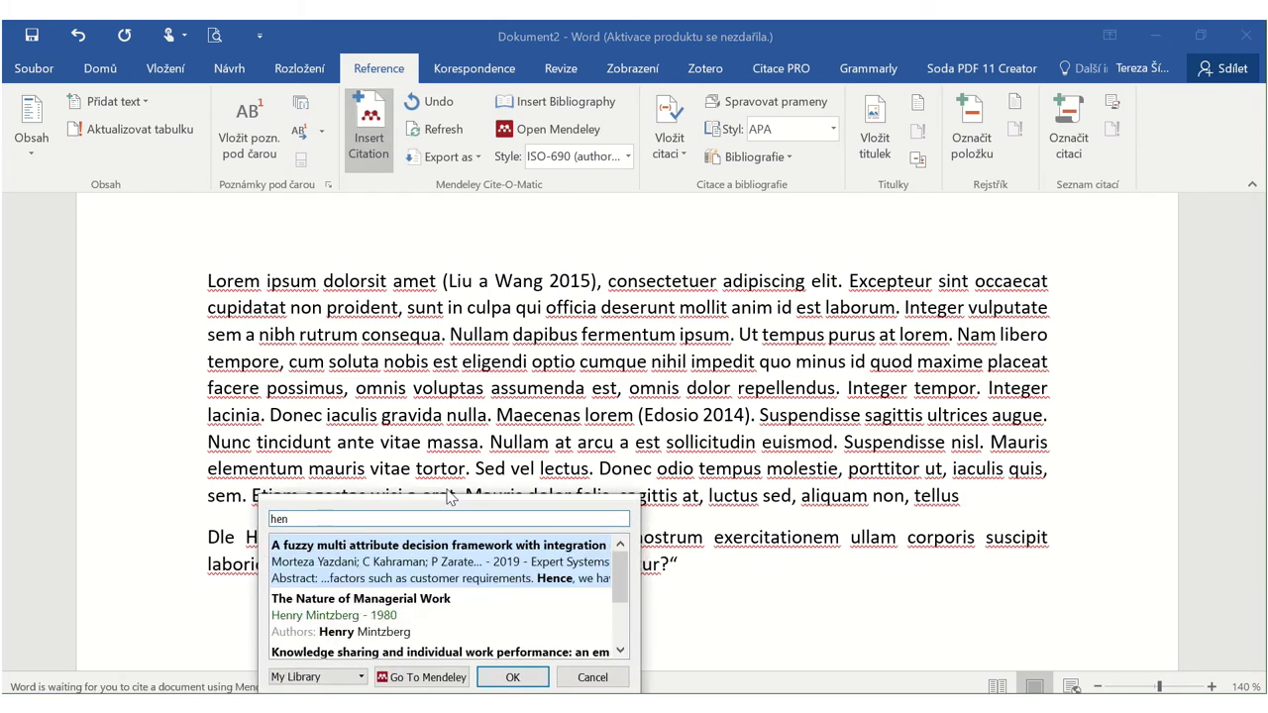
{"action": "type", "text": "d"}
{"action": "left_click", "coordinate": [452, 544]}
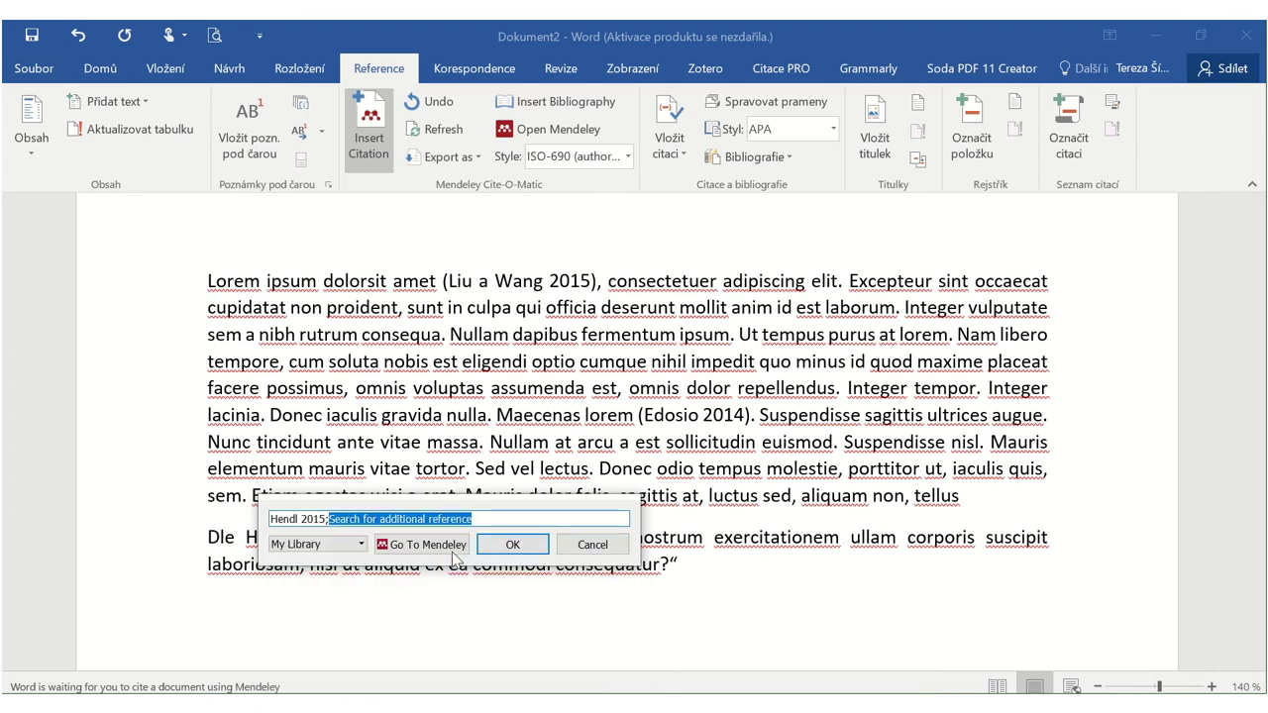
Set the reference's page to 14 with the author suppressed, insert the citation and add a space before the quotation.
{"action": "left_click", "coordinate": [303, 521]}
{"action": "left_click", "coordinate": [387, 542]}
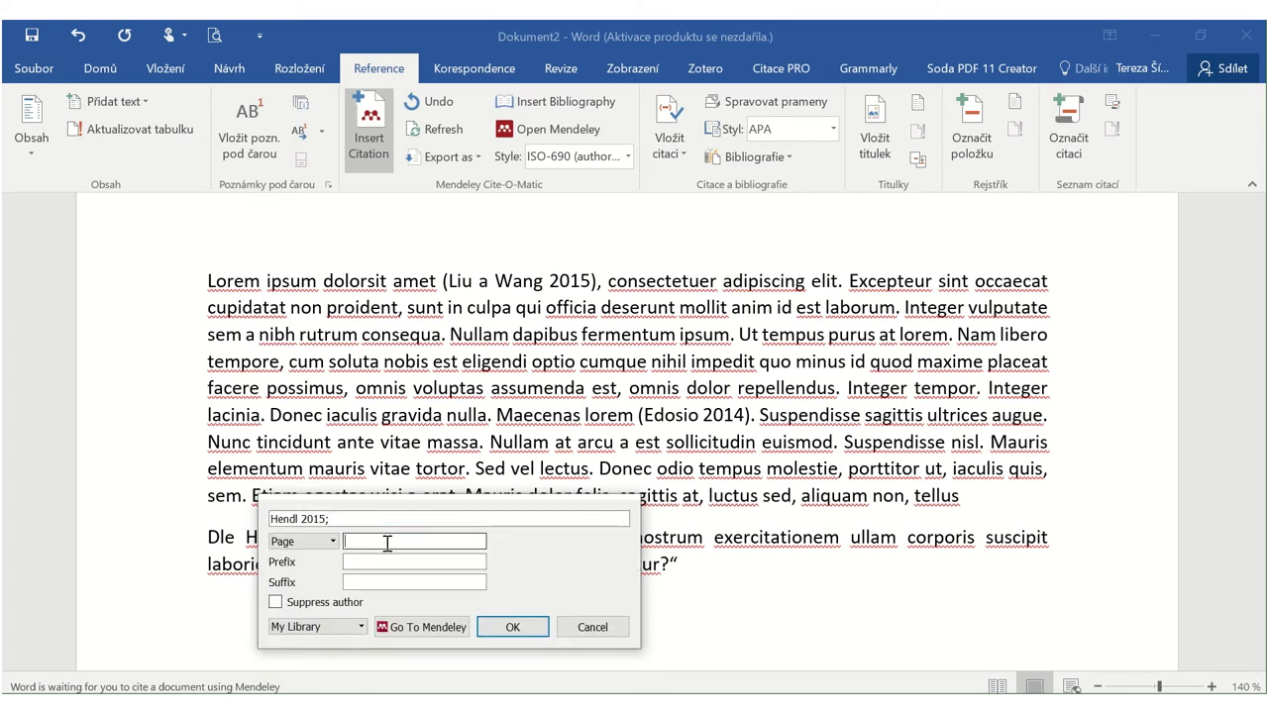
{"action": "type", "text": "14"}
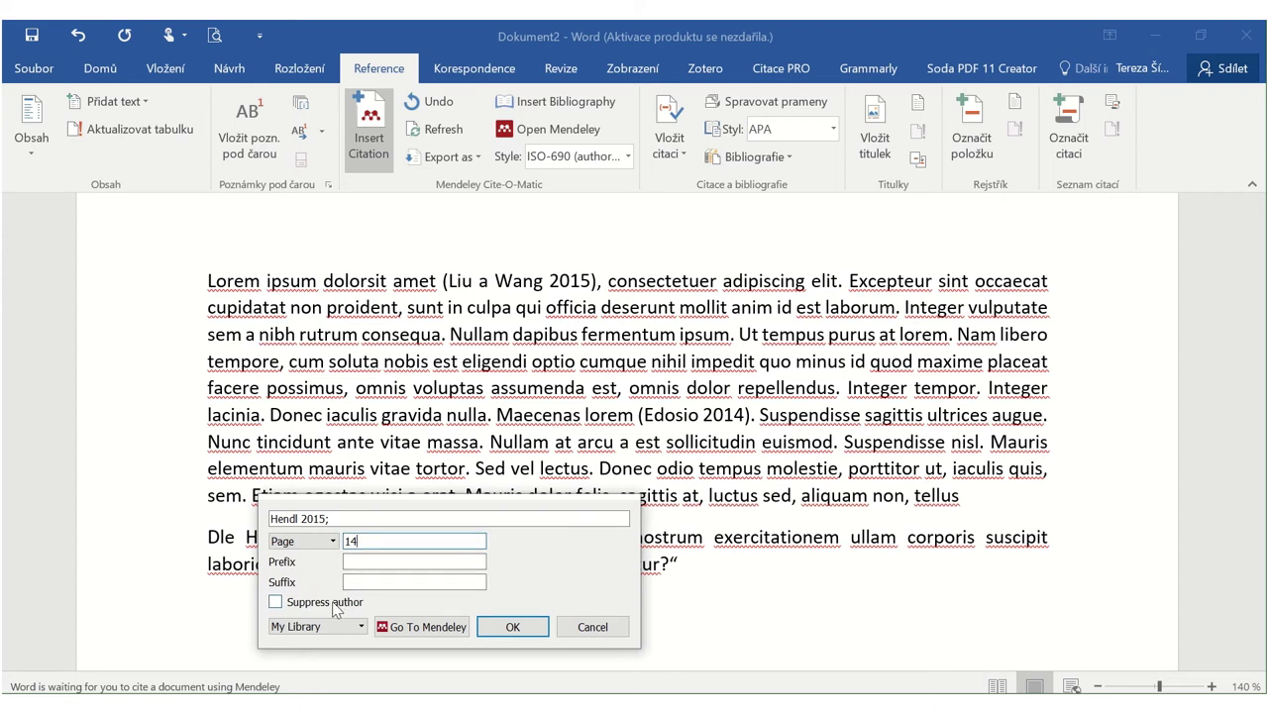
{"action": "left_click", "coordinate": [505, 627]}
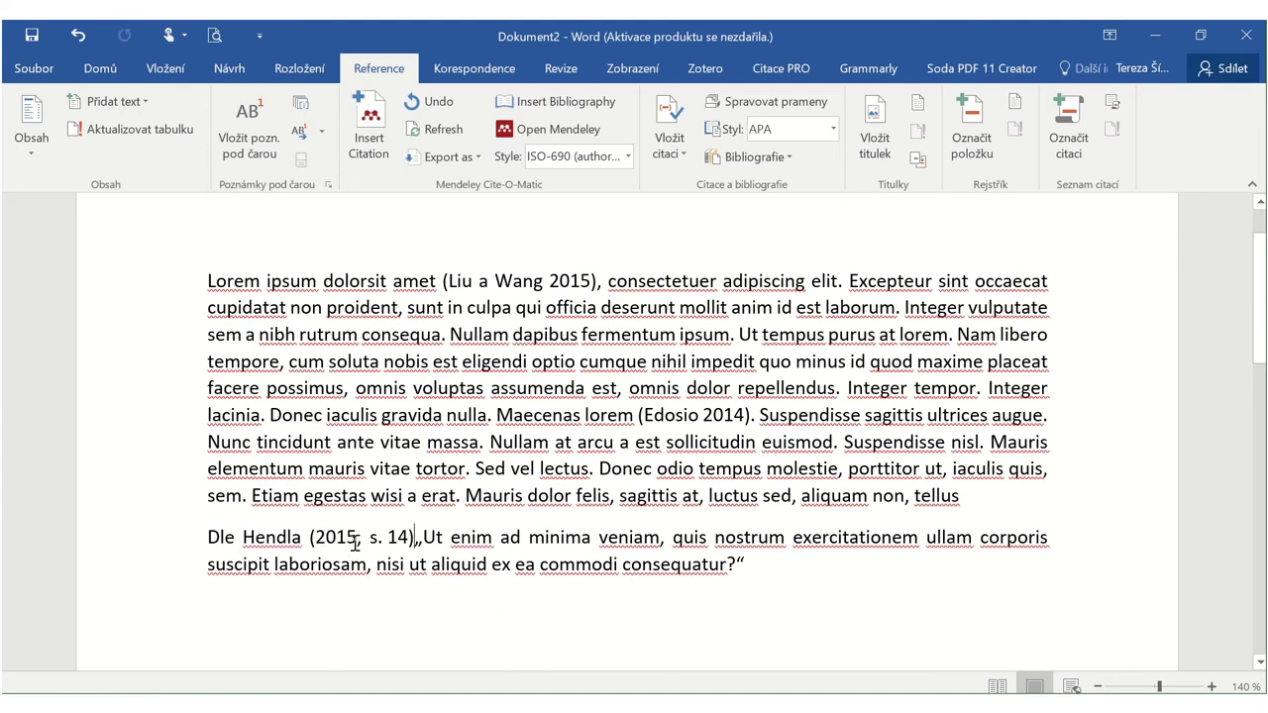
{"action": "left_click", "coordinate": [415, 539]}
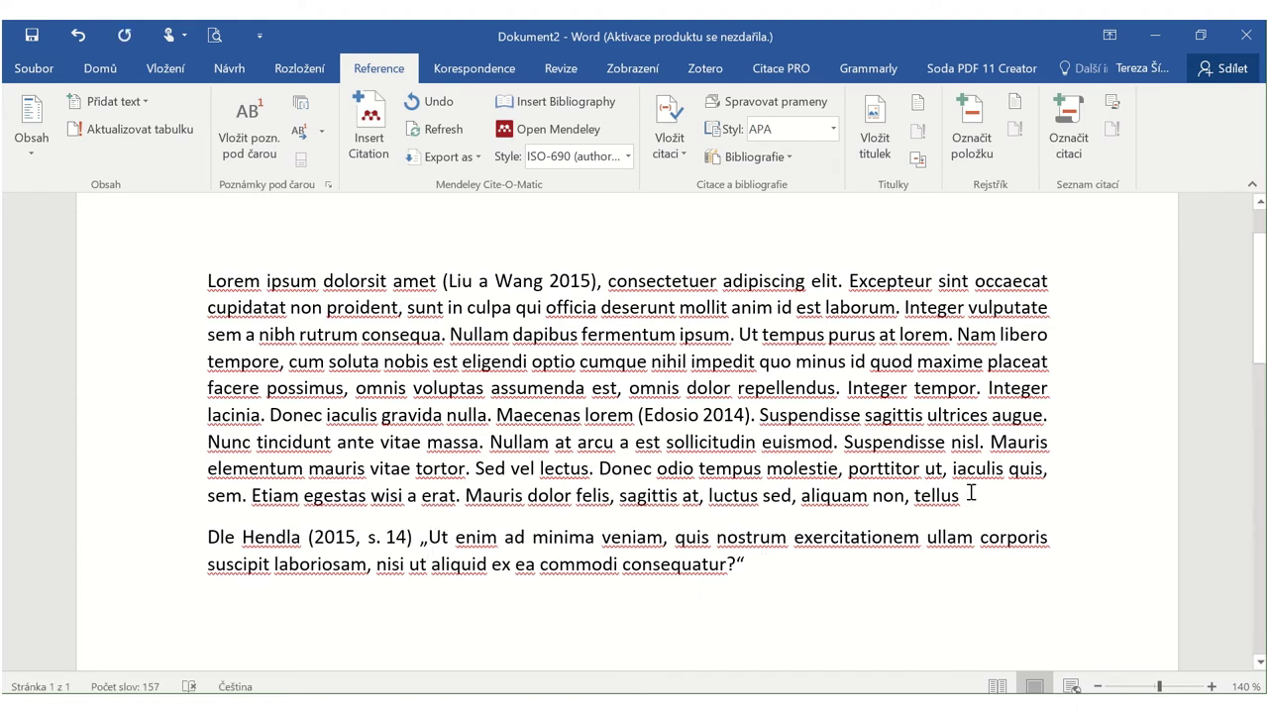
After "tellus", insert one citation combining the 2007 "Praktické využití aktivizačních metod ve výuce" and the 2016 "Text Mining the History of Medicine", searching "de" and "l".
{"action": "left_click", "coordinate": [368, 124]}
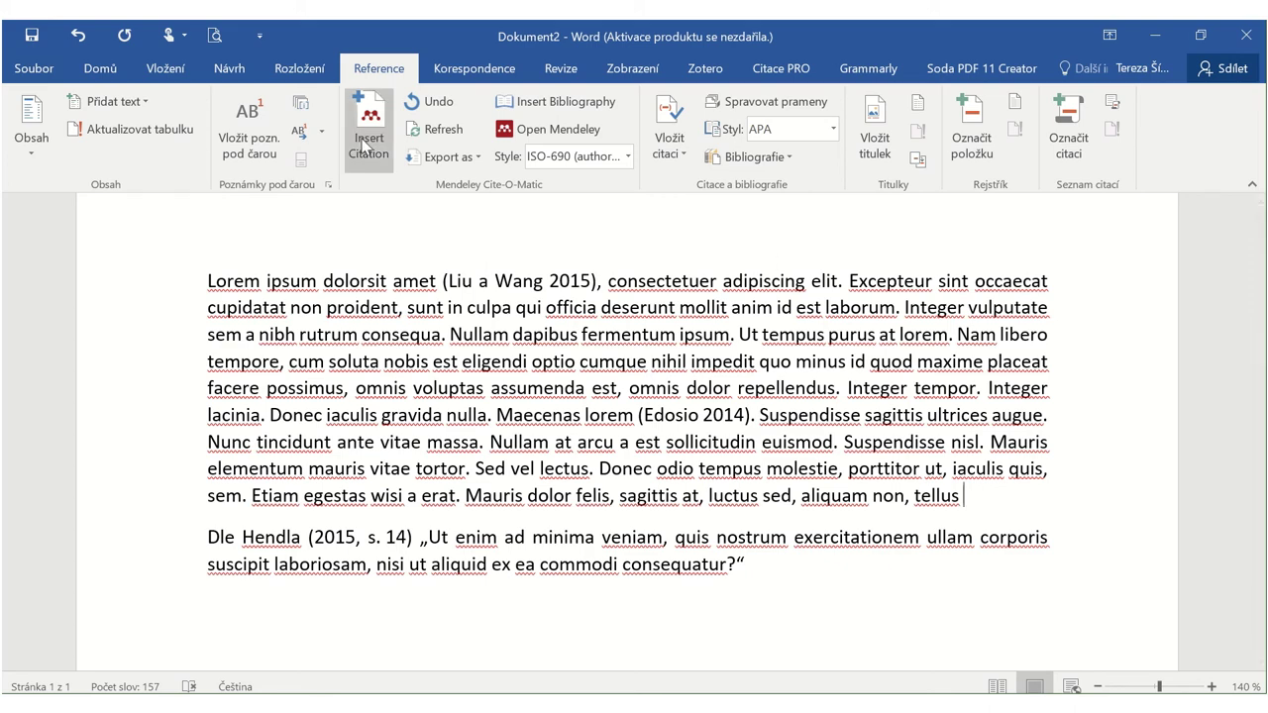
{"action": "type", "text": "dt"}
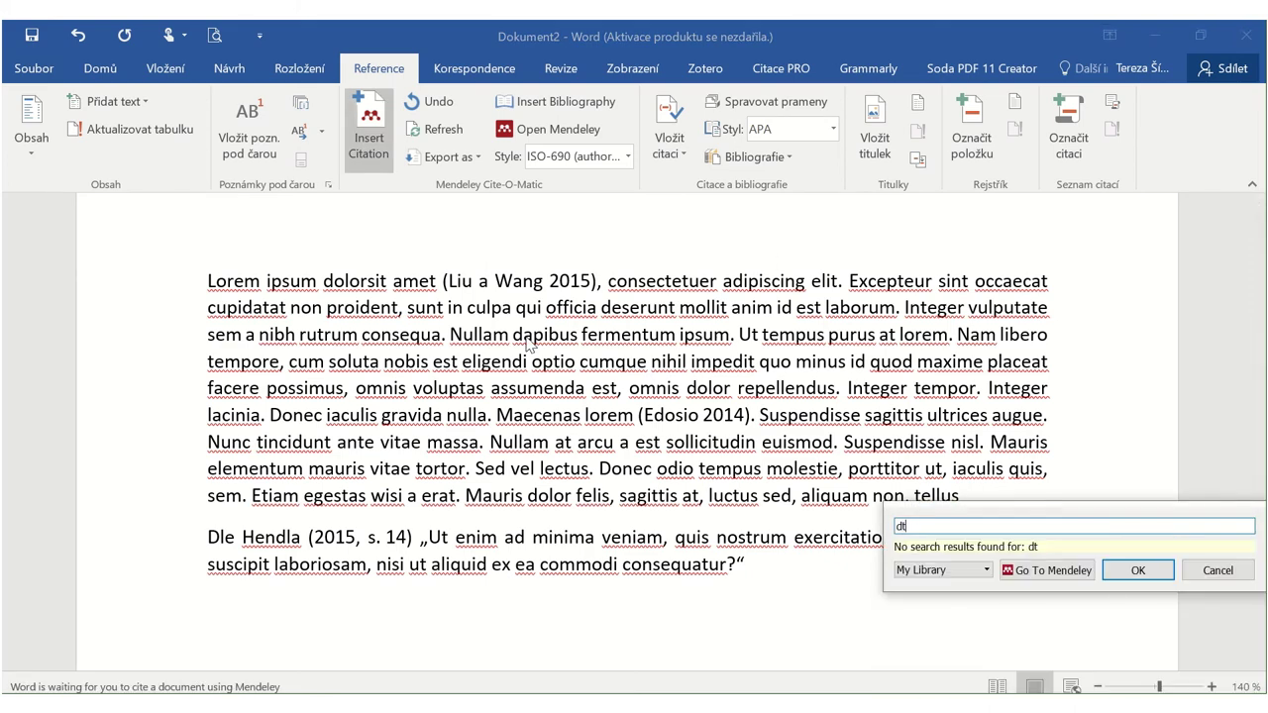
{"action": "key", "text": "BackSpace"}
{"action": "type", "text": "e"}
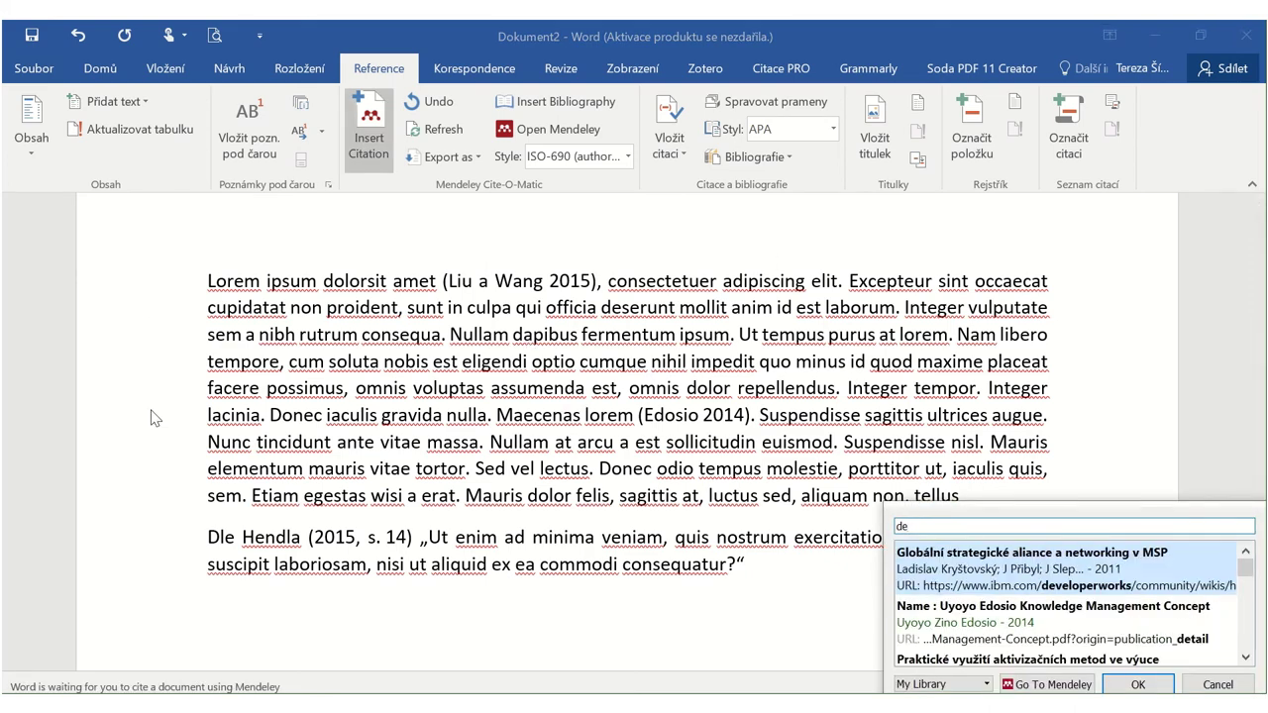
{"action": "left_click", "coordinate": [991, 660]}
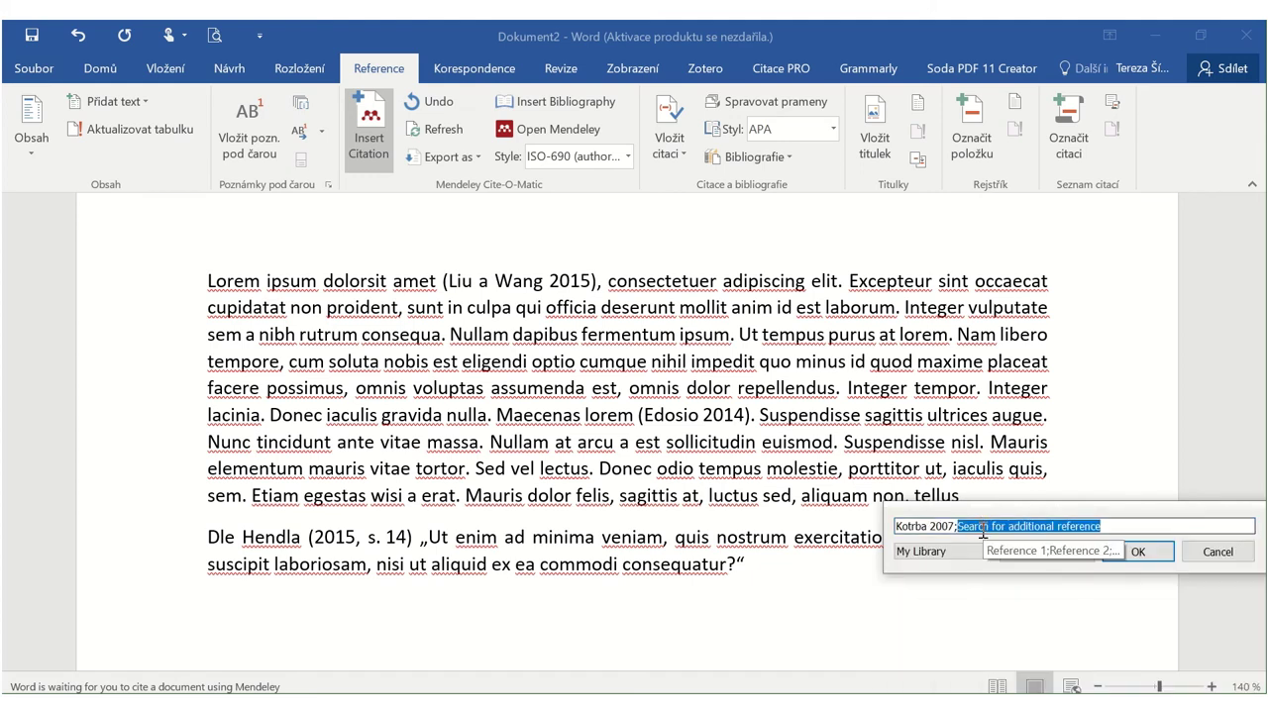
{"action": "type", "text": "l"}
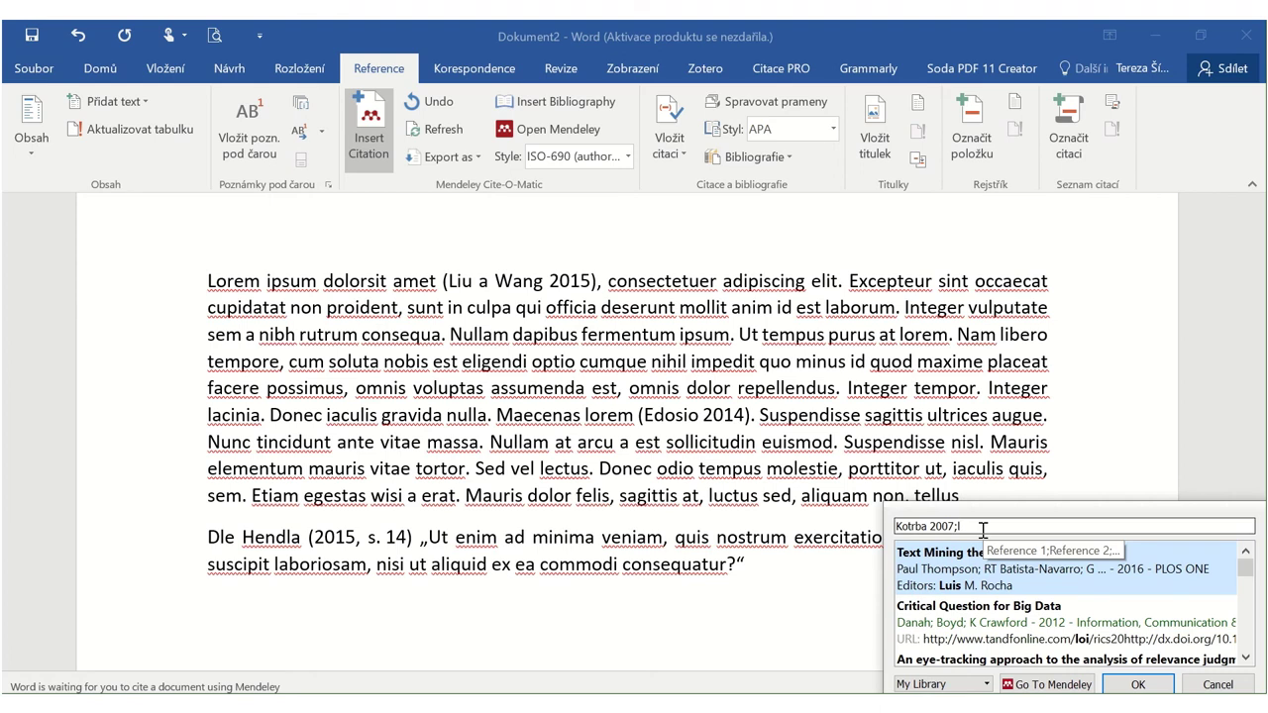
{"action": "left_click", "coordinate": [947, 567]}
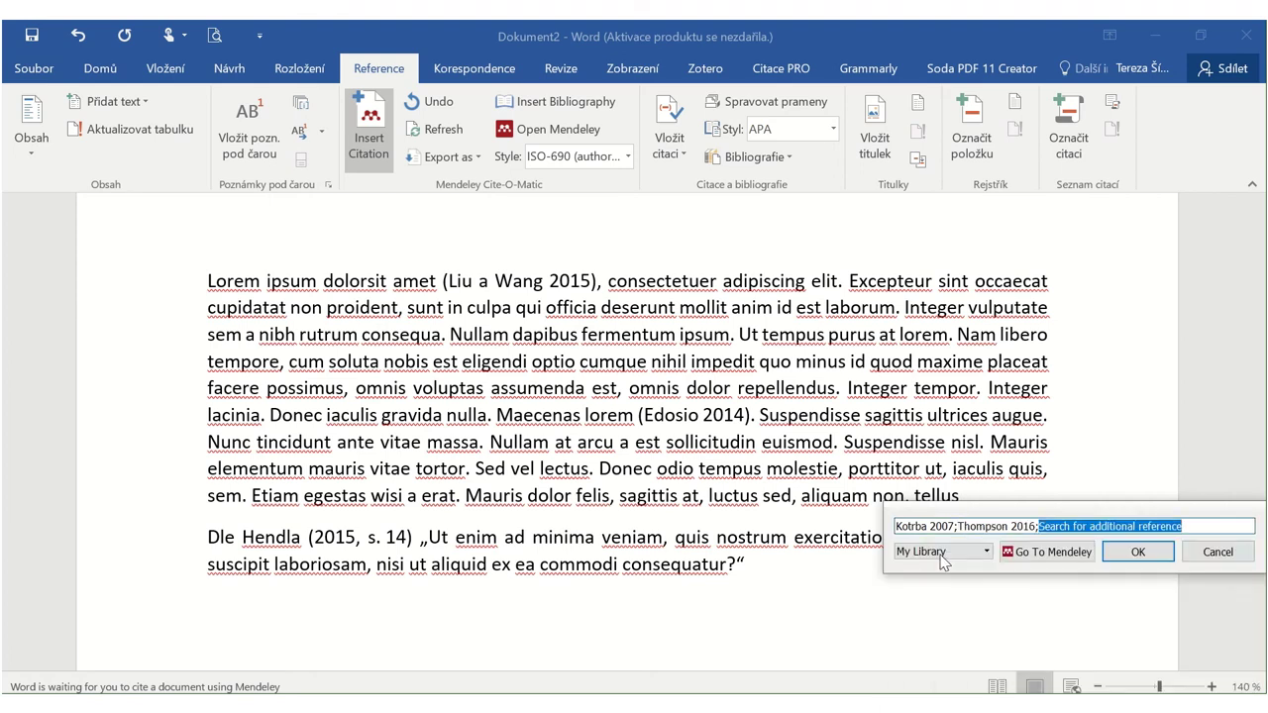
{"action": "left_click", "coordinate": [1138, 553]}
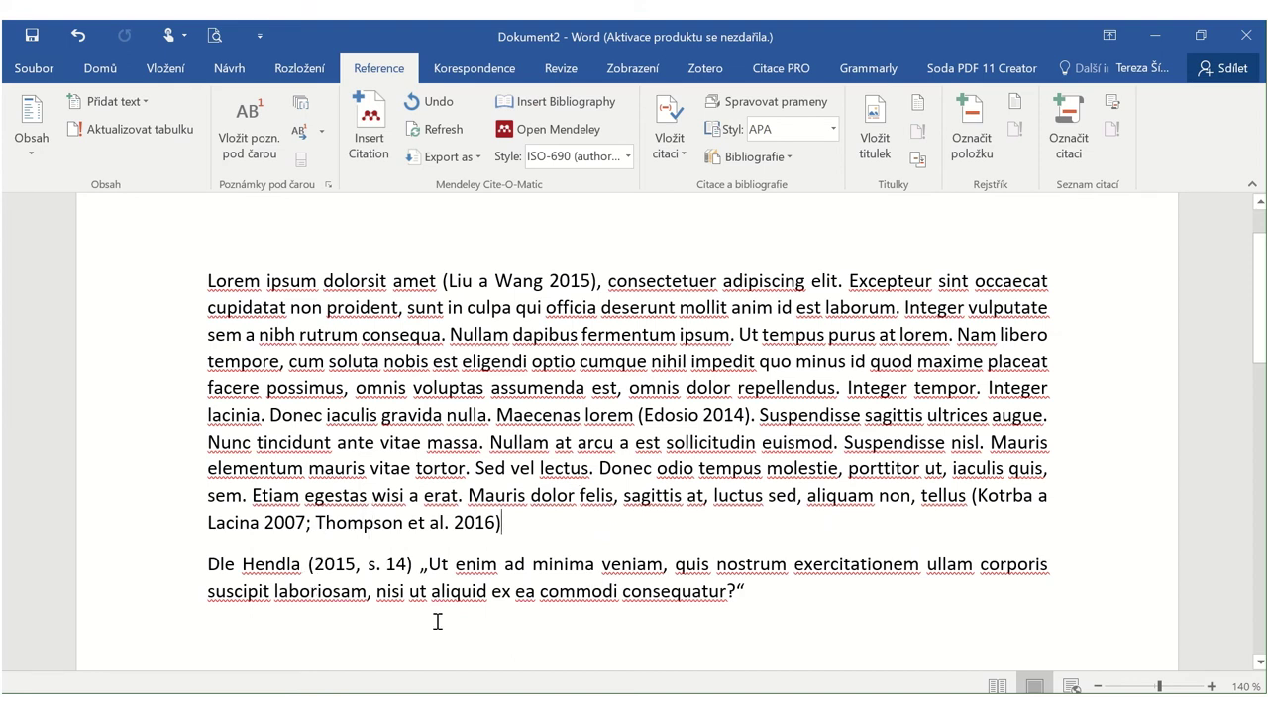
Insert the Mendeley bibliography on a new line below the quotation and look through its entries.
{"action": "scroll", "coordinate": [437, 621], "scroll_direction": "down", "scroll_amount": 1}
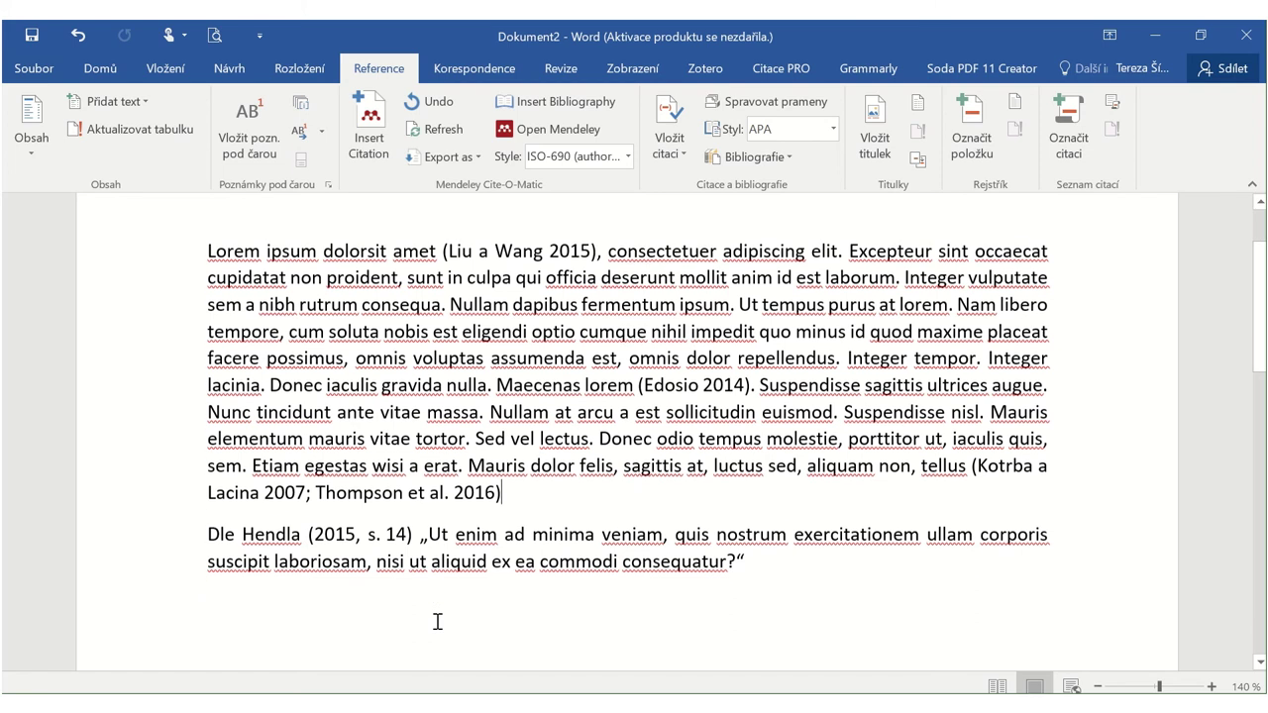
{"action": "left_click", "coordinate": [769, 638]}
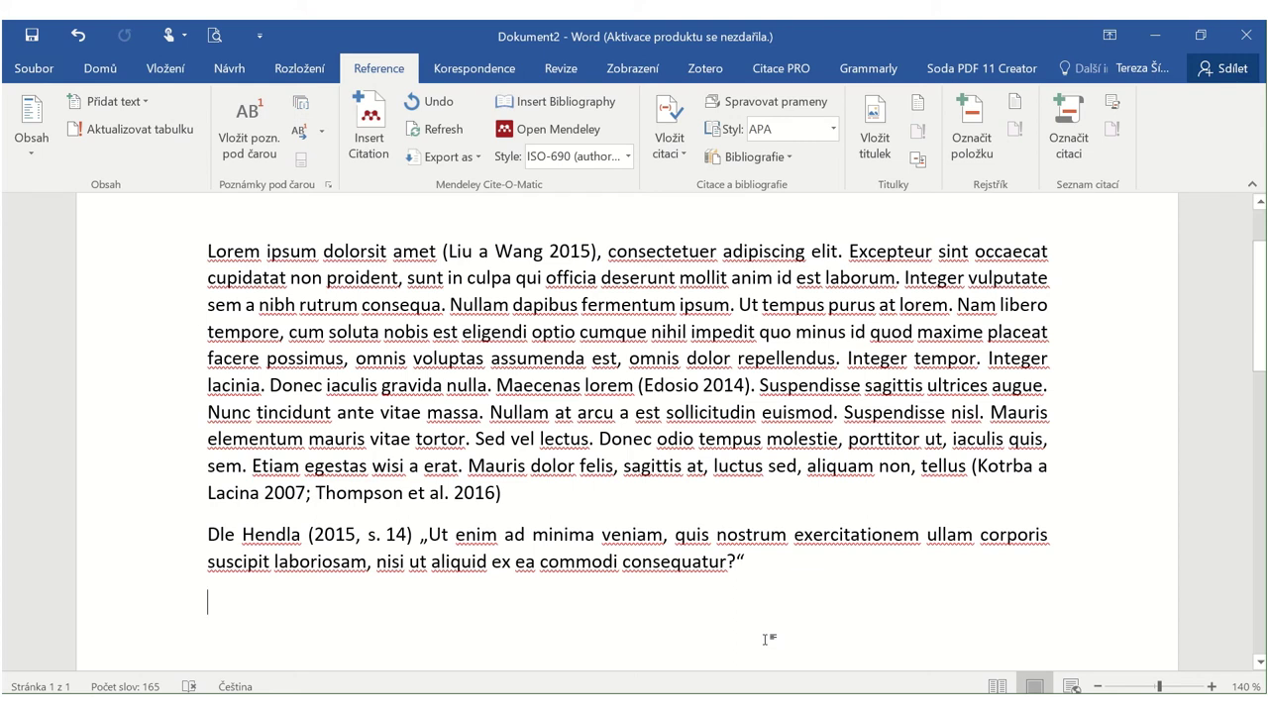
{"action": "left_click", "coordinate": [594, 108]}
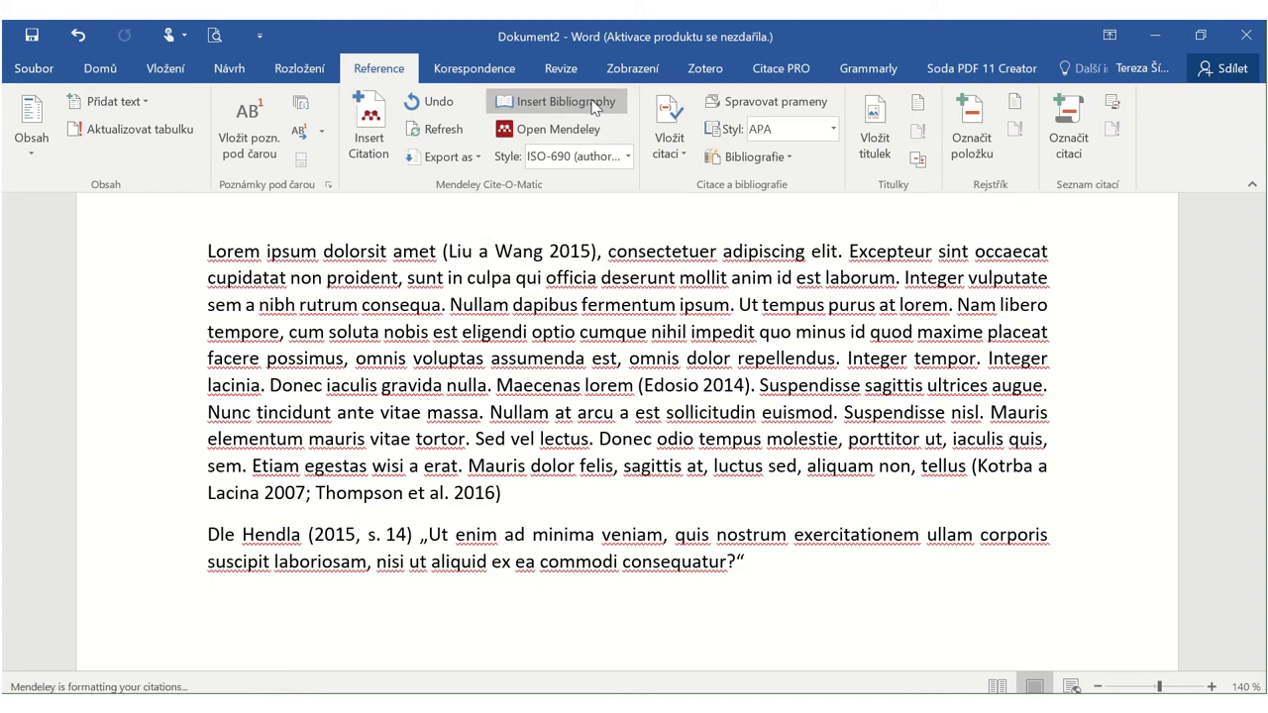
{"action": "scroll", "coordinate": [793, 478], "scroll_direction": "down", "scroll_amount": 3}
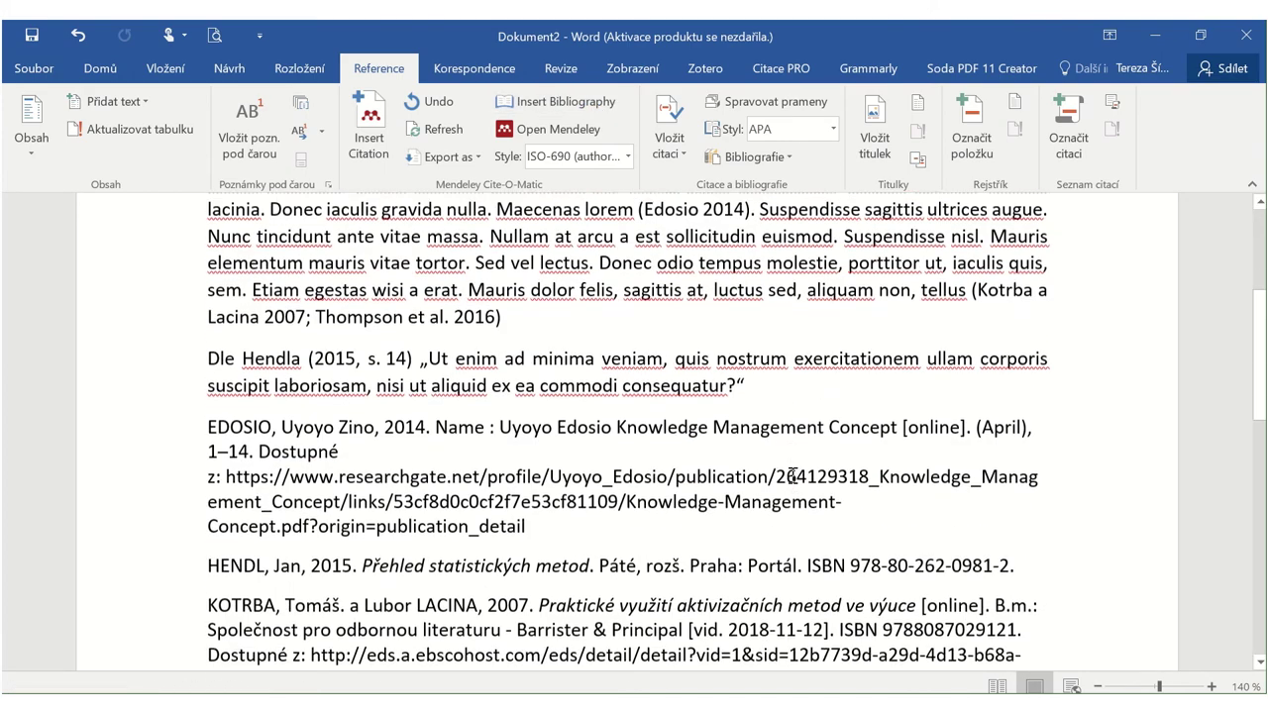
{"action": "scroll", "coordinate": [793, 478], "scroll_direction": "down", "scroll_amount": 3}
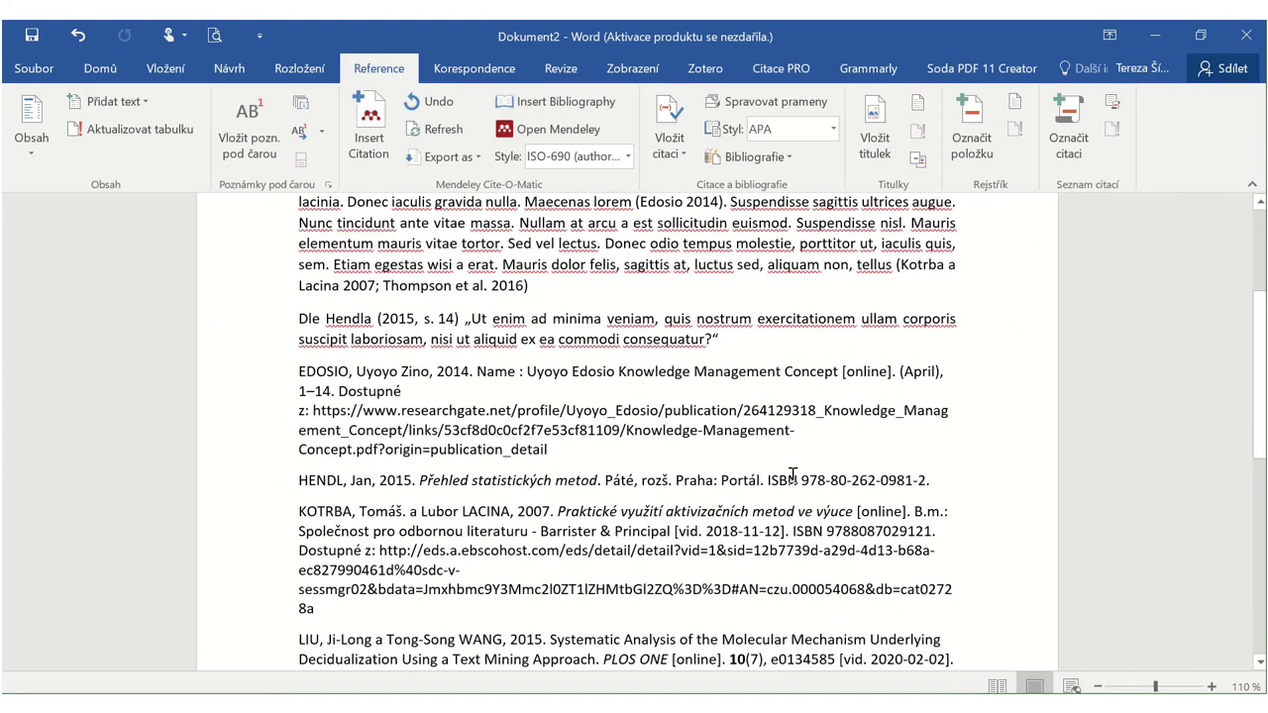
{"action": "scroll", "coordinate": [793, 478], "scroll_direction": "down", "scroll_amount": 3}
{"action": "scroll", "coordinate": [793, 478], "scroll_direction": "down", "scroll_amount": 2}
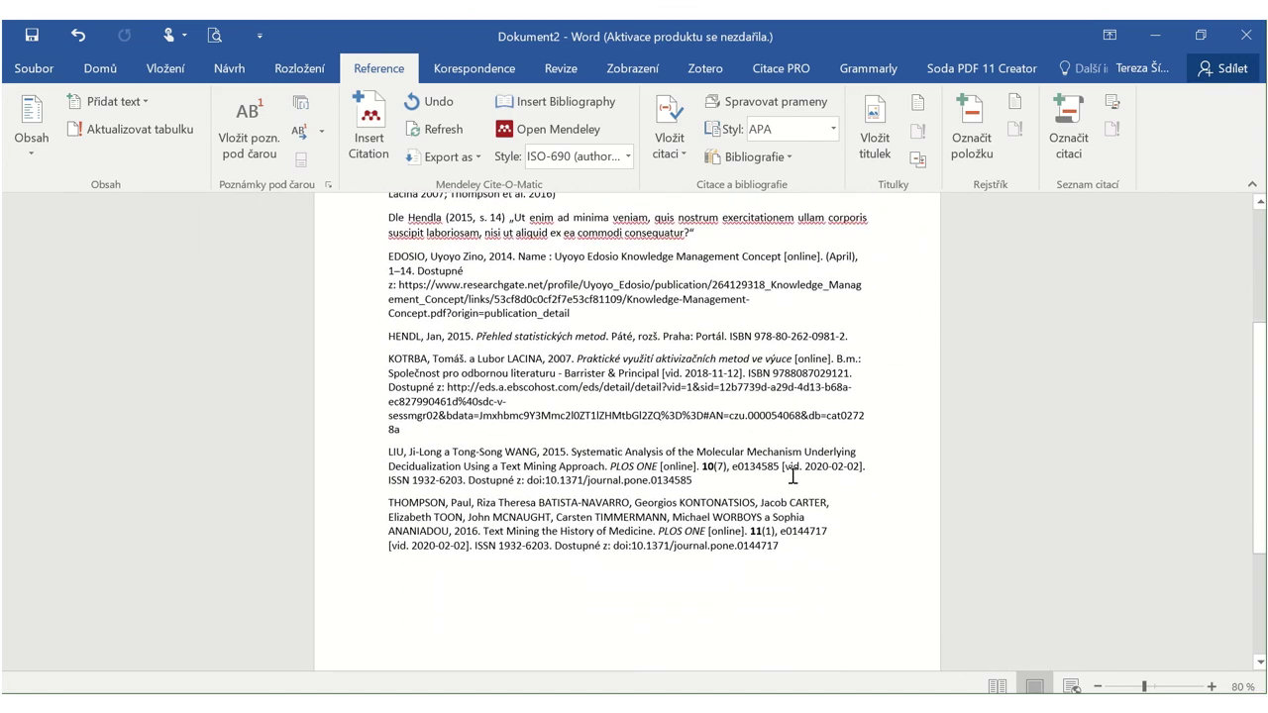
{"action": "scroll", "coordinate": [792, 478], "scroll_direction": "up", "scroll_amount": 5}
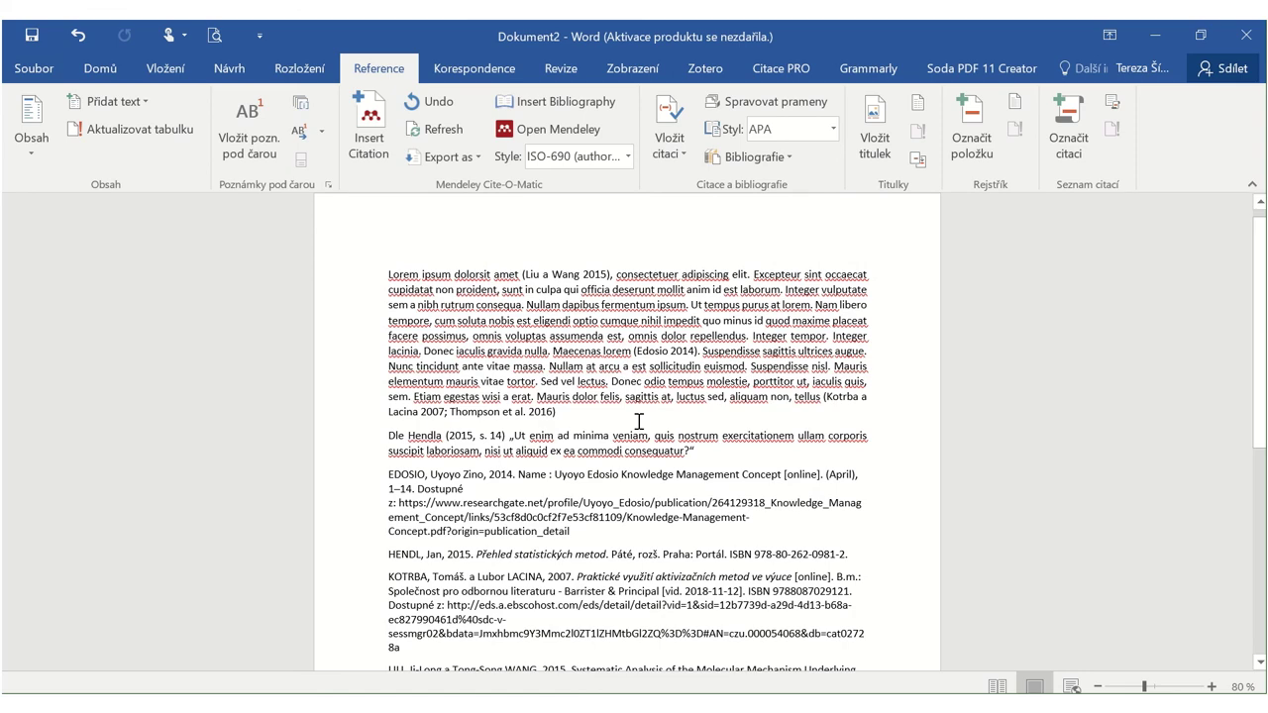
{"action": "scroll", "coordinate": [639, 423], "scroll_direction": "down", "scroll_amount": 1}
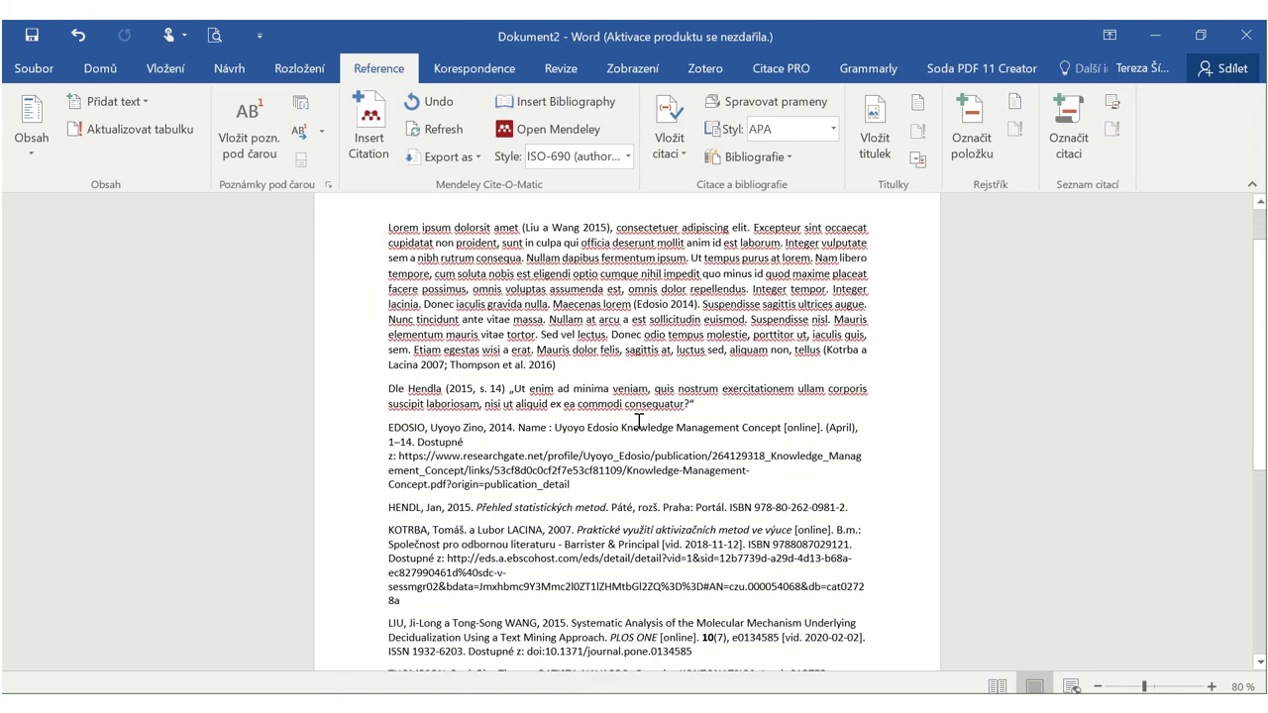
Try the Conservation Biology and ISO-690 (full note, Czech) citation styles on the document.
{"action": "left_click", "coordinate": [566, 164]}
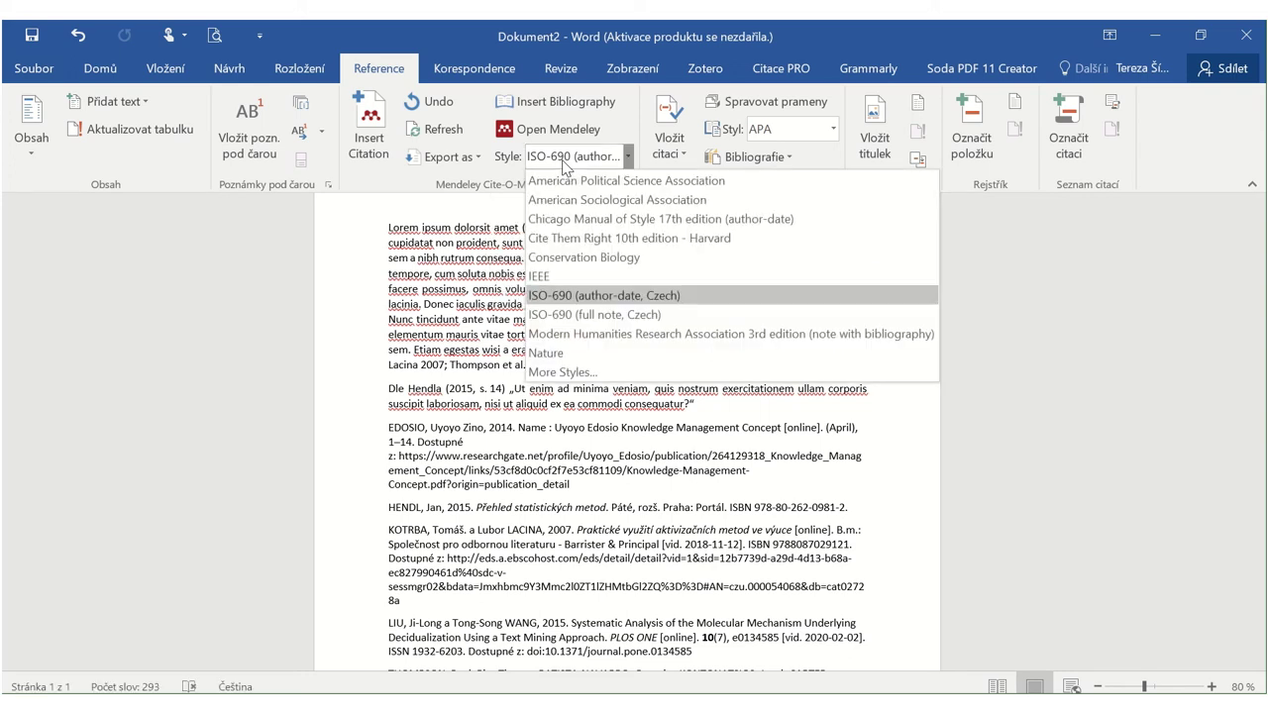
{"action": "left_click", "coordinate": [623, 260]}
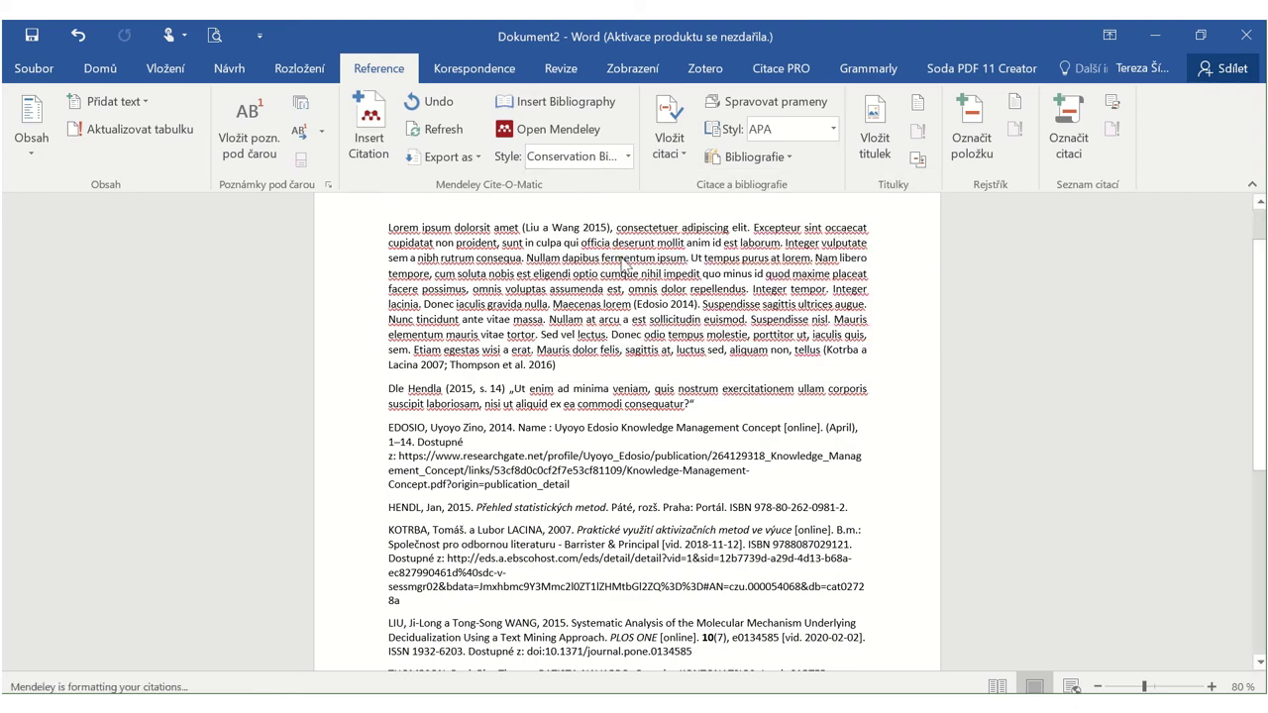
{"action": "left_click", "coordinate": [627, 157]}
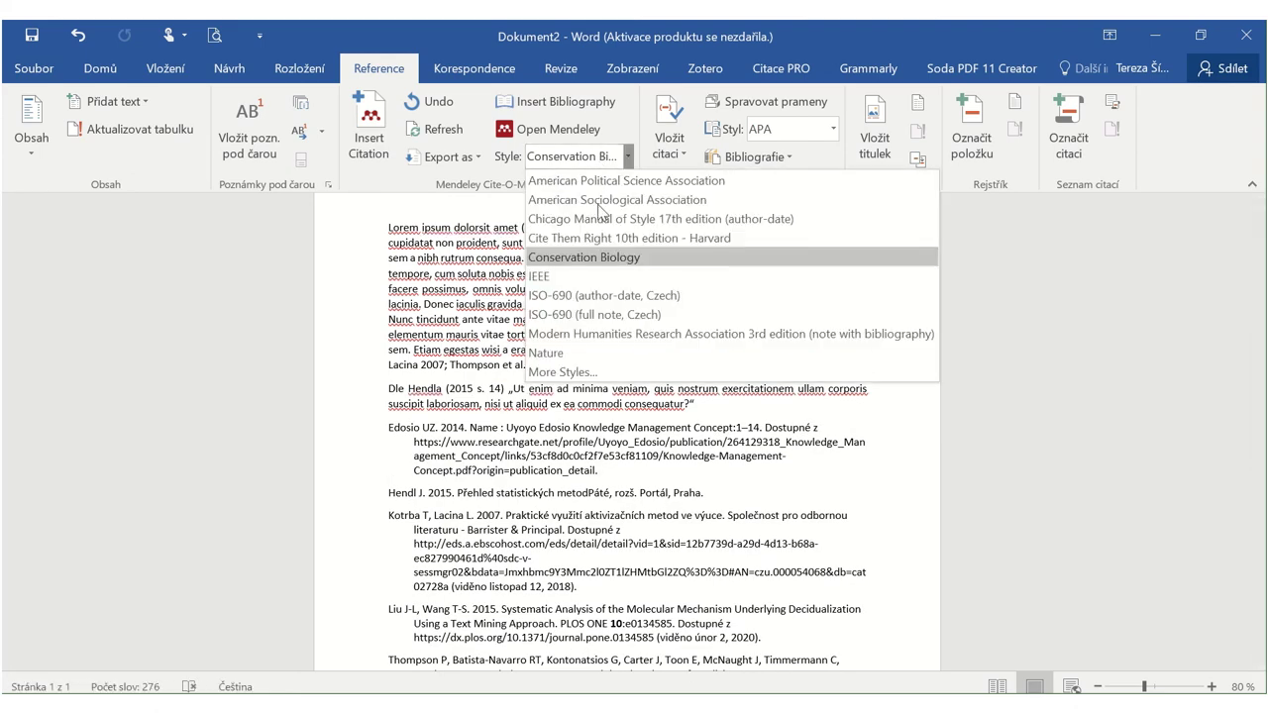
{"action": "left_click", "coordinate": [621, 317]}
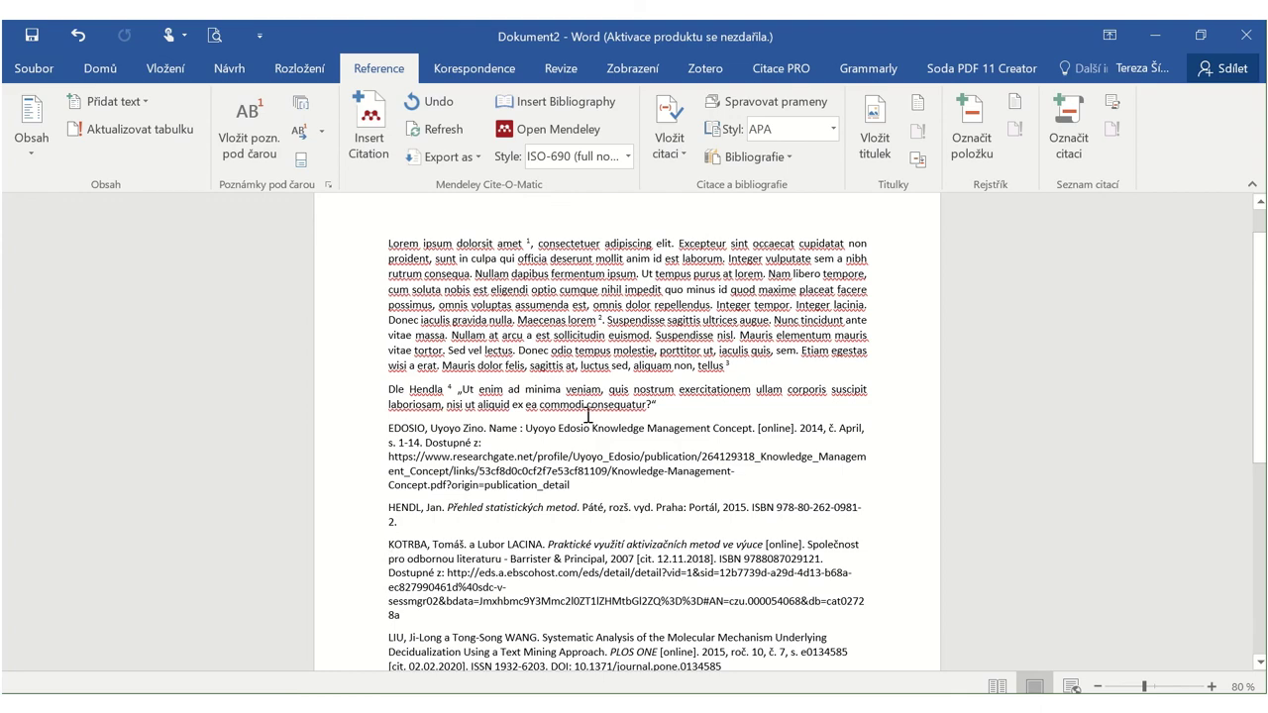
Switch the document's citation style to Chicago Manual of Style 17th edition (author-date).
{"action": "left_click", "coordinate": [627, 157]}
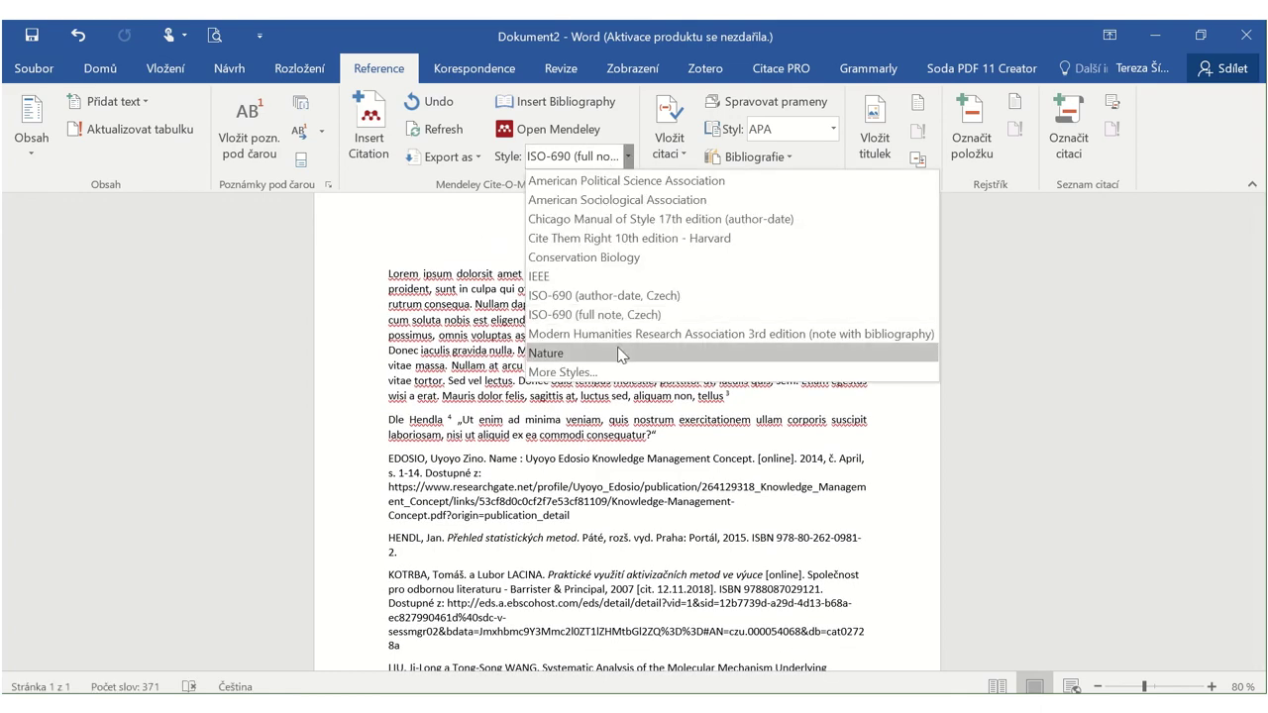
{"action": "left_click", "coordinate": [634, 219]}
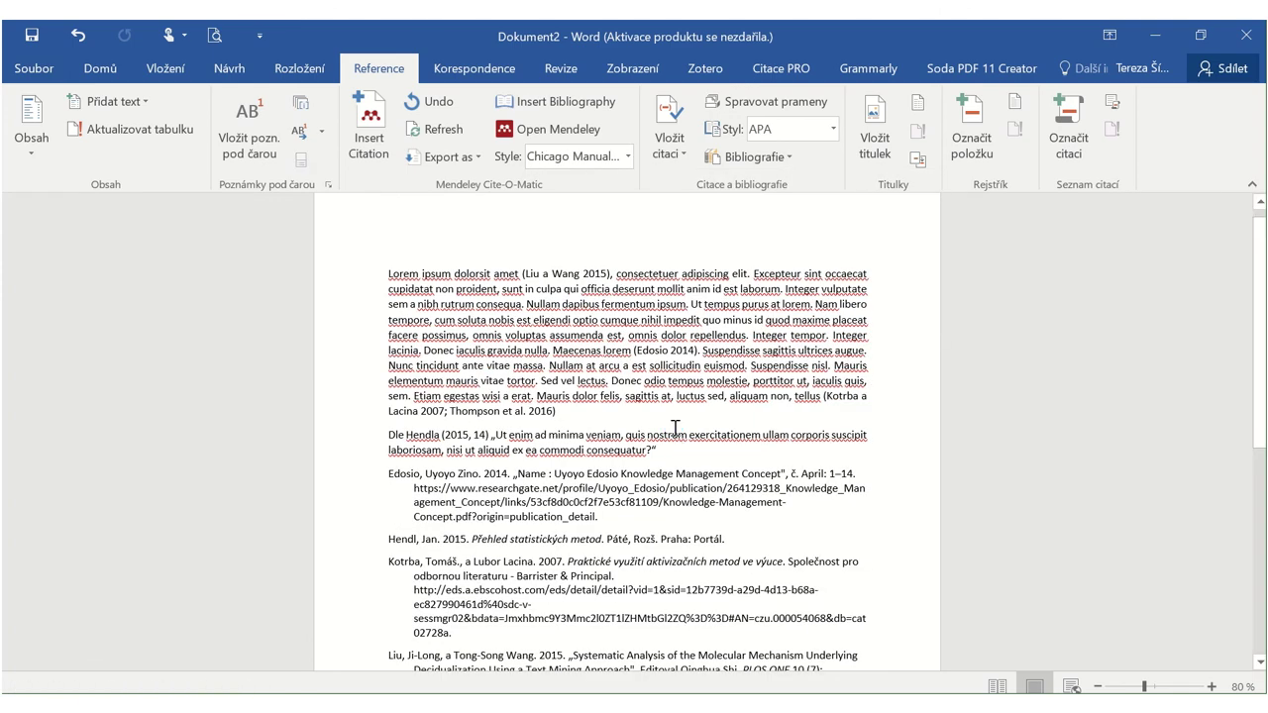
{"action": "mouse_move", "coordinate": [740, 28]}
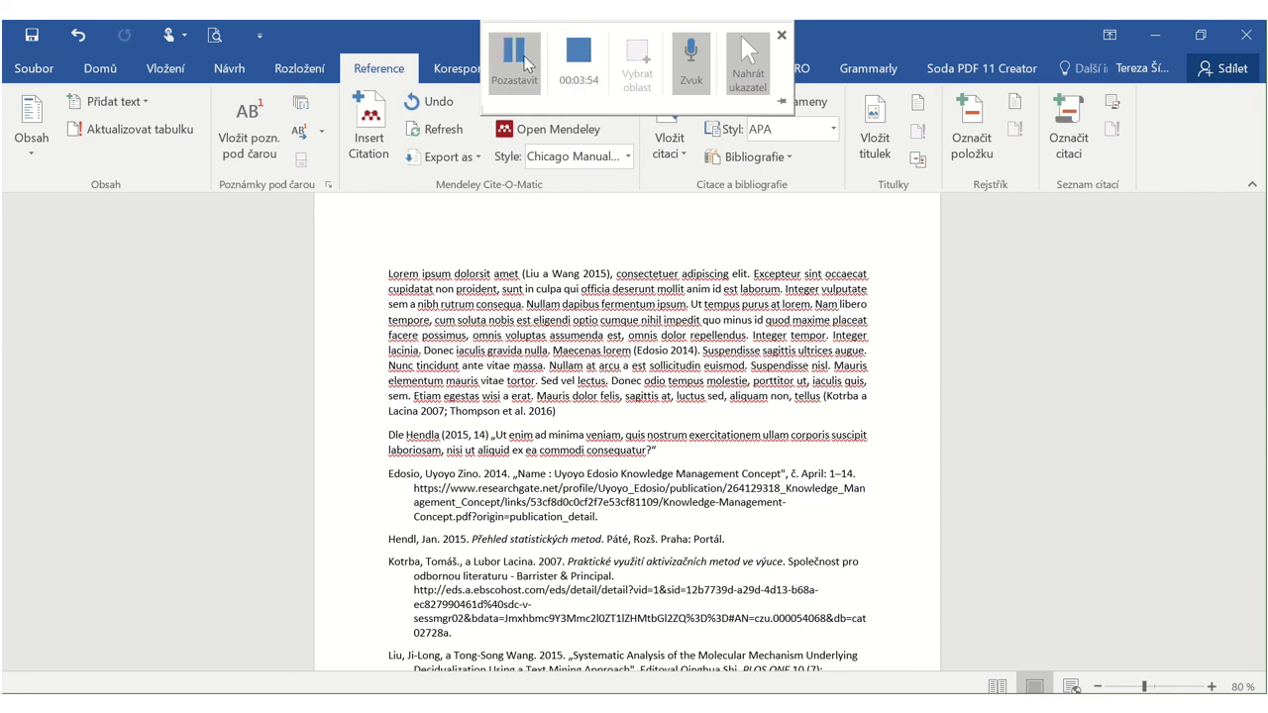
Open Mendeley's additional citation styles and search the downloadable ones for "iso" and then "czech", looking through the Czech styles.
{"action": "left_click", "coordinate": [627, 157]}
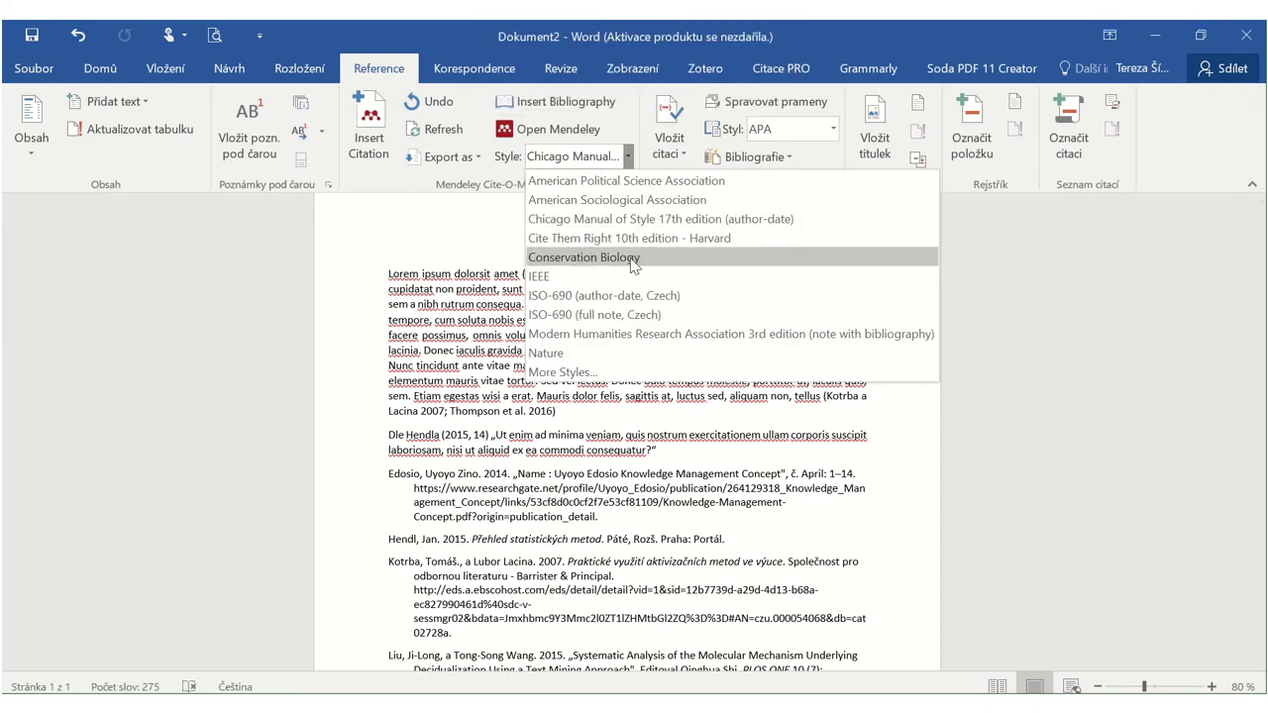
{"action": "left_click", "coordinate": [611, 375]}
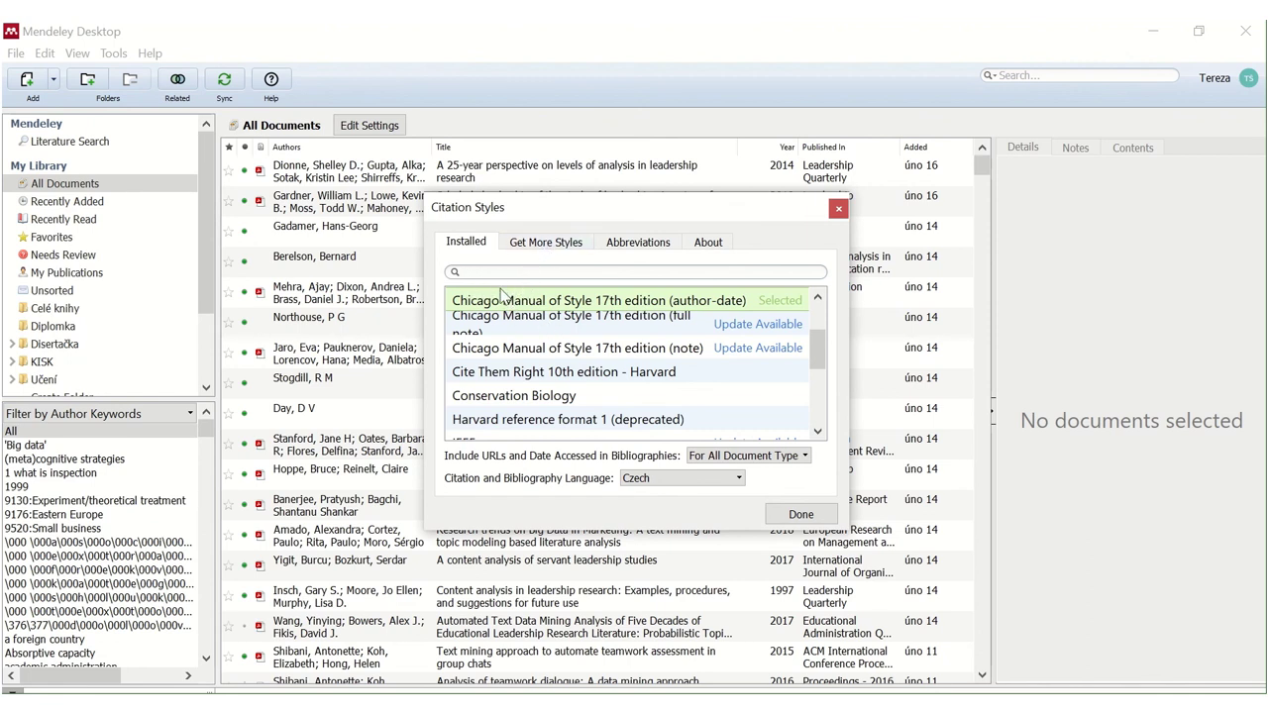
{"action": "left_click", "coordinate": [541, 247]}
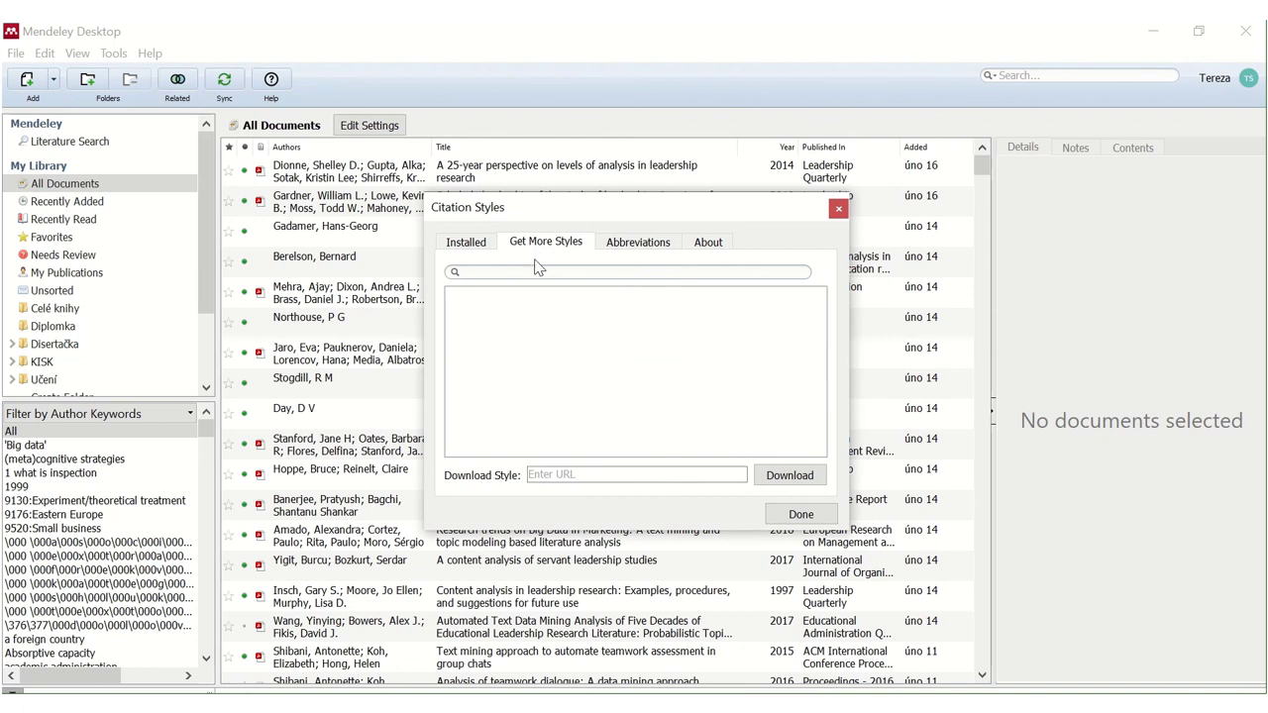
{"action": "type", "text": "iso"}
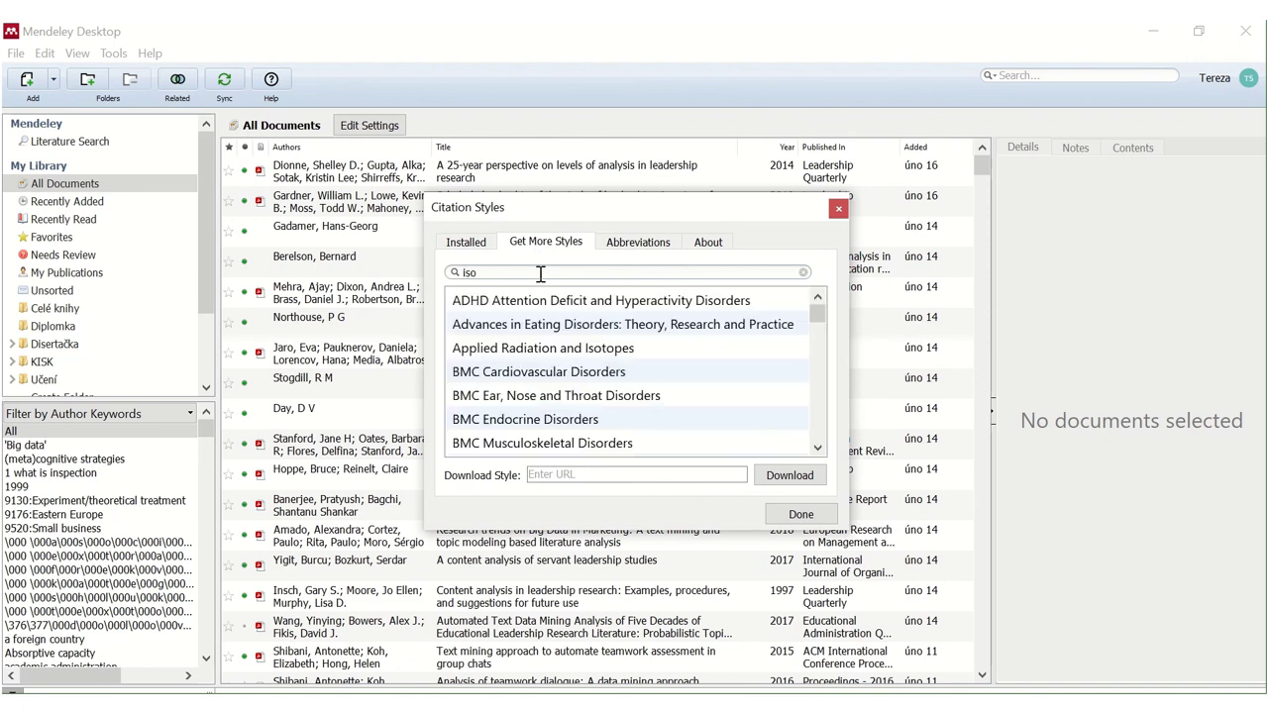
{"action": "type", "text": "czech"}
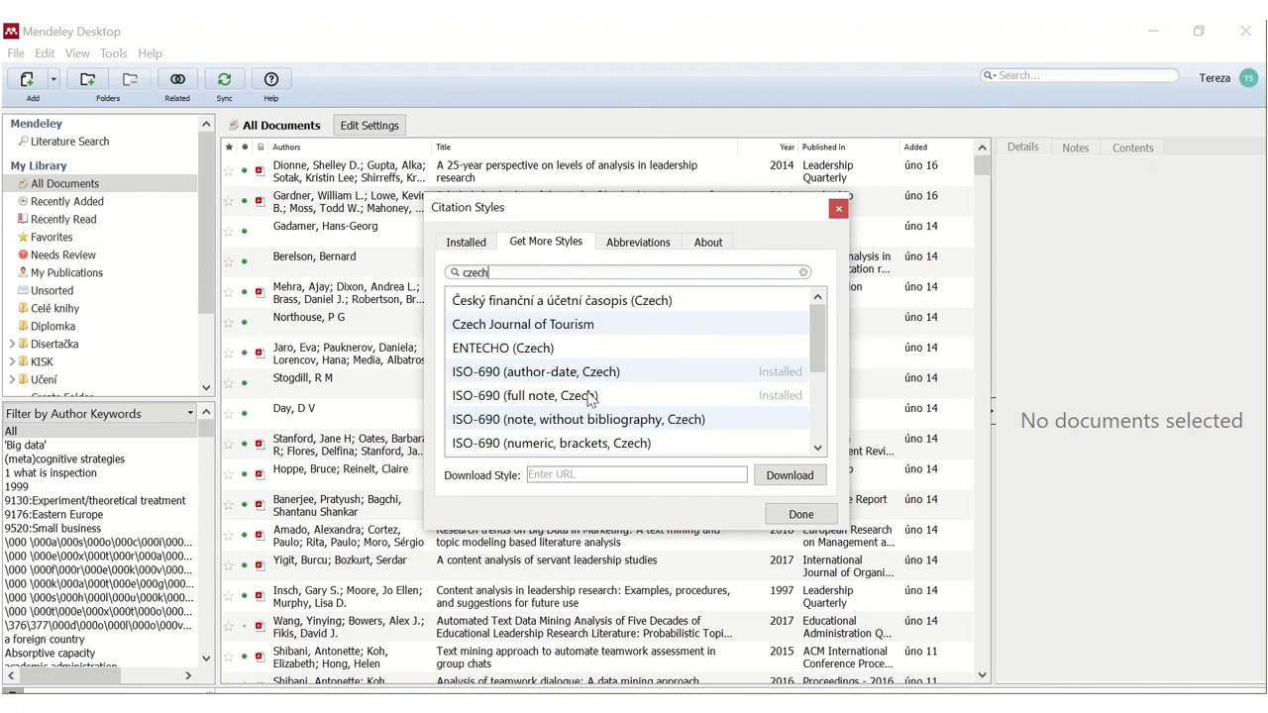
{"action": "scroll", "coordinate": [592, 397], "scroll_direction": "down", "scroll_amount": 2}
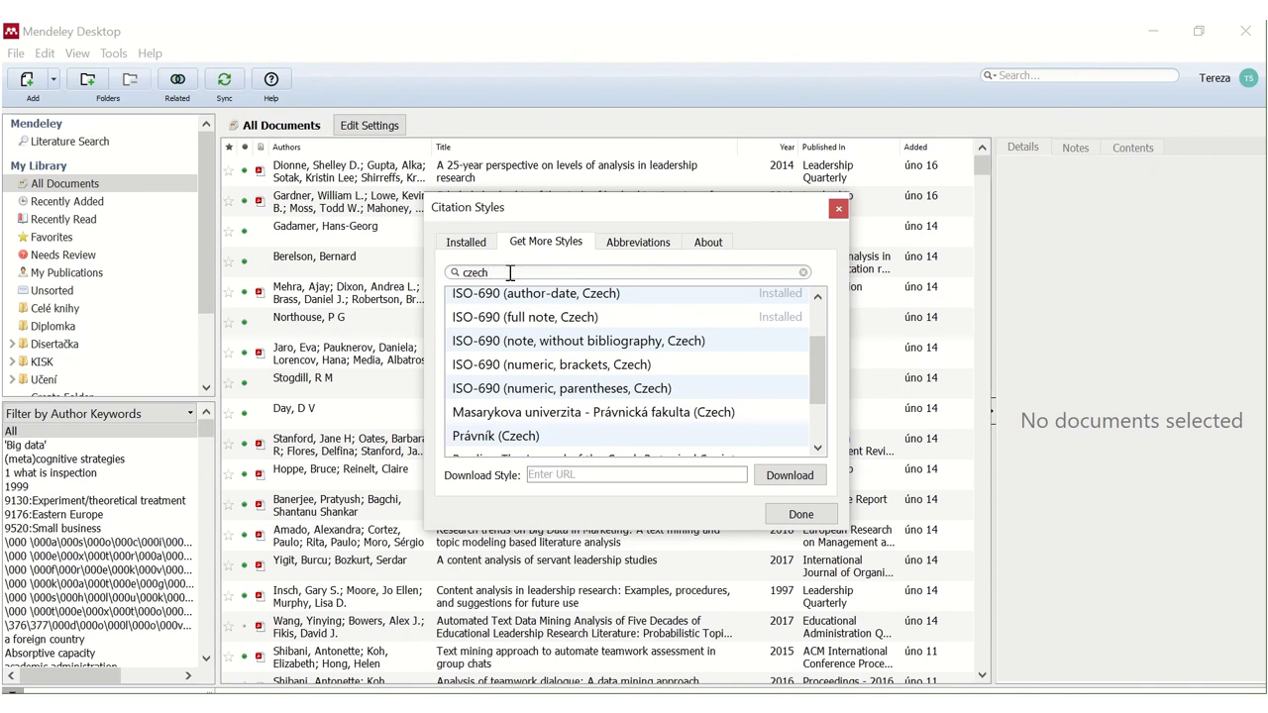
Review the installed citation styles, close the Citation Styles dialog and look over the bibliography in the Word document.
{"action": "left_click", "coordinate": [466, 243]}
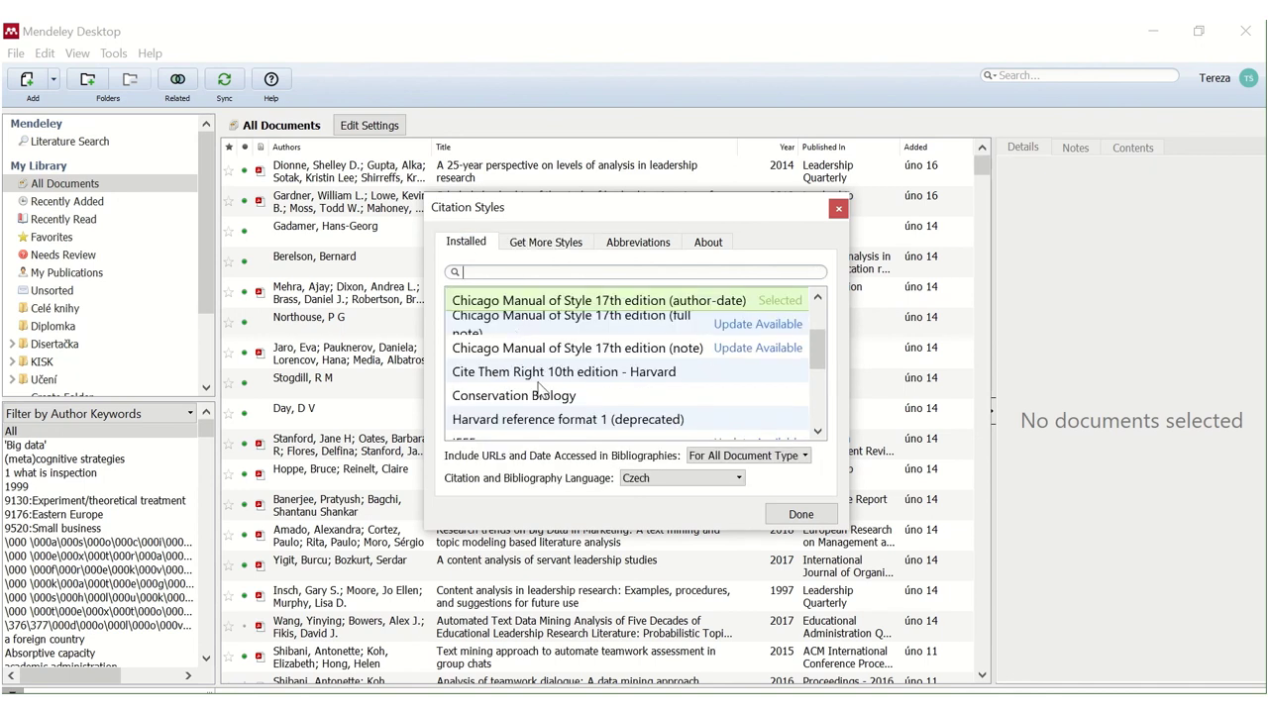
{"action": "left_click", "coordinate": [839, 210]}
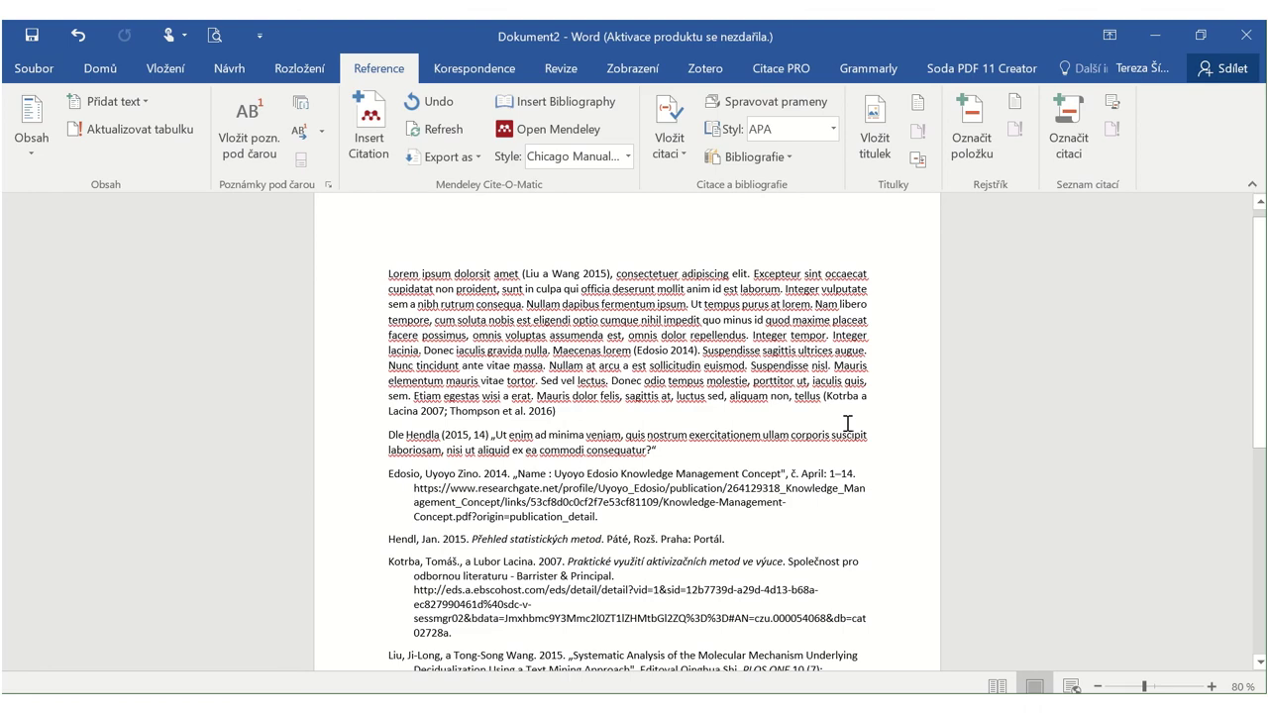
{"action": "scroll", "coordinate": [847, 424], "scroll_direction": "down", "scroll_amount": 1}
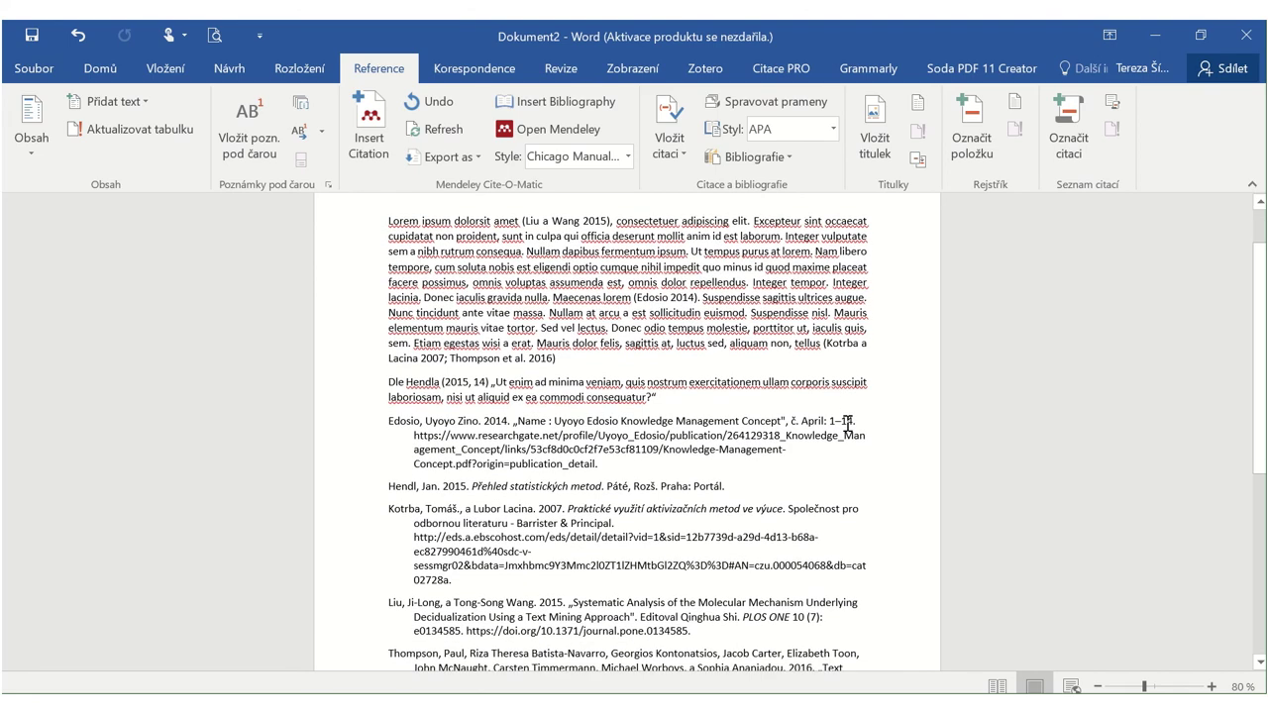